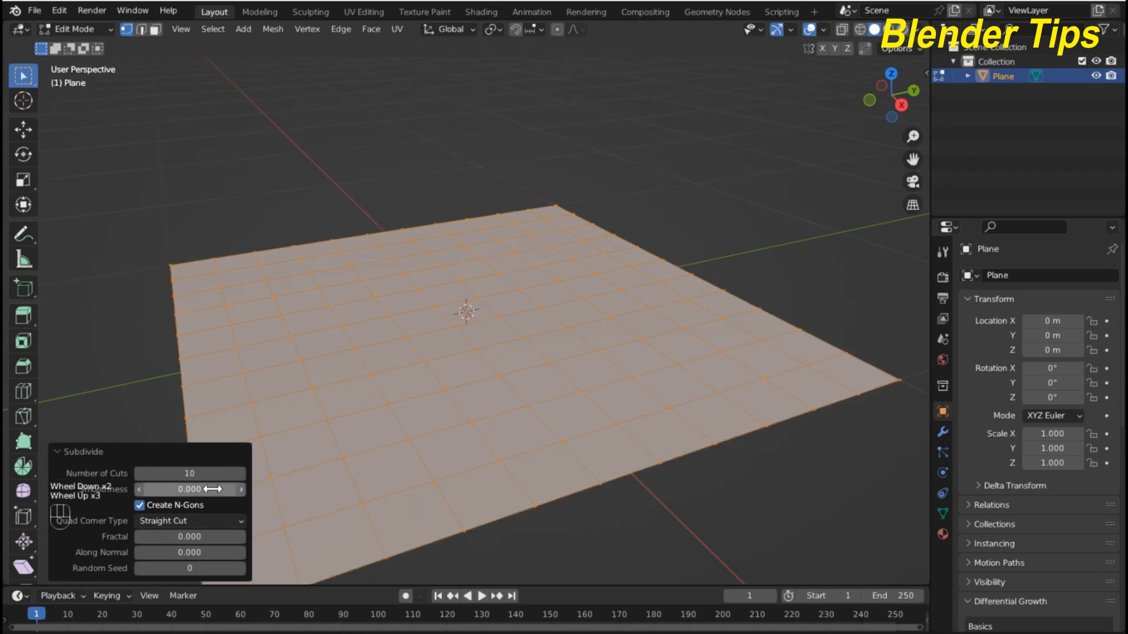
- Set the plane's subdivision to 20 cuts and return to Object Mode
left_click(200, 477)
type("20")
key("Return")
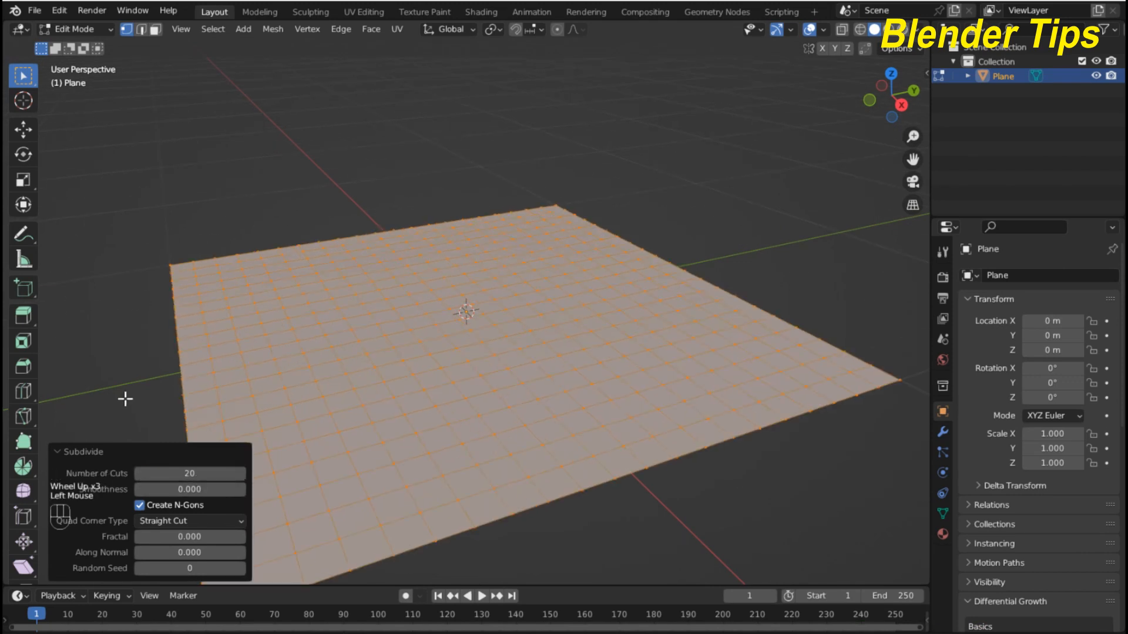
scroll(295, 290, "down", 2)
middle_click_drag(294, 289, 322, 259)
key("Tab")
- Hide the subdivided plane and add a cylinder mesh at the world origin
scroll(305, 298, "up", 2)
scroll(305, 297, "down", 2)
scroll(350, 268, "up", 2)
scroll(351, 272, "up", 1)
scroll(347, 294, "down", 1)
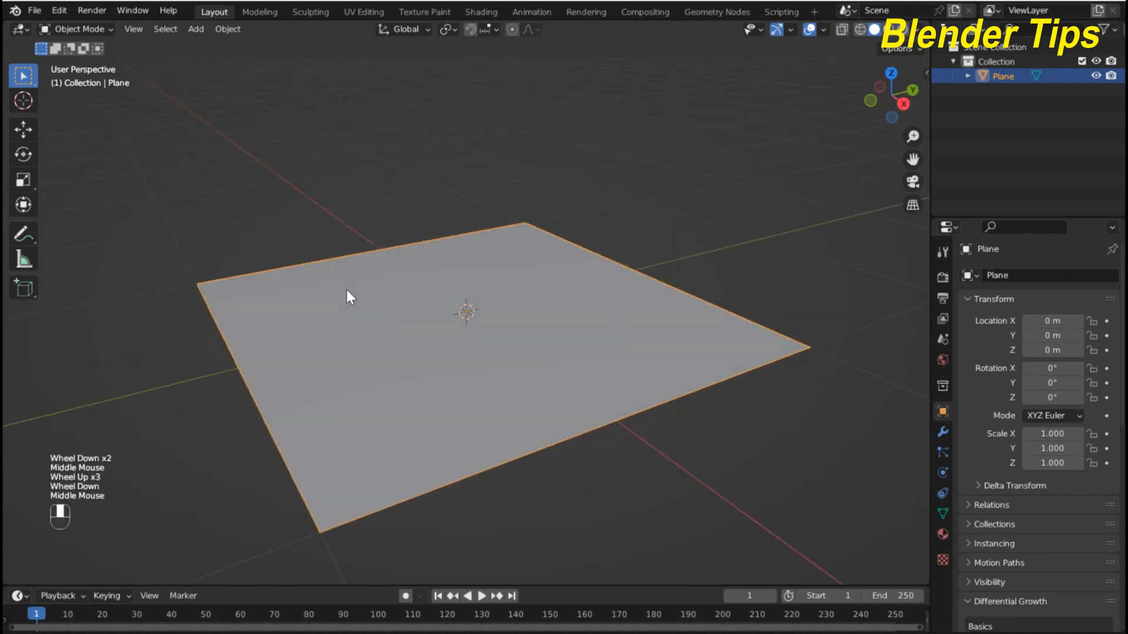
middle_click_drag(347, 294, 337, 292)
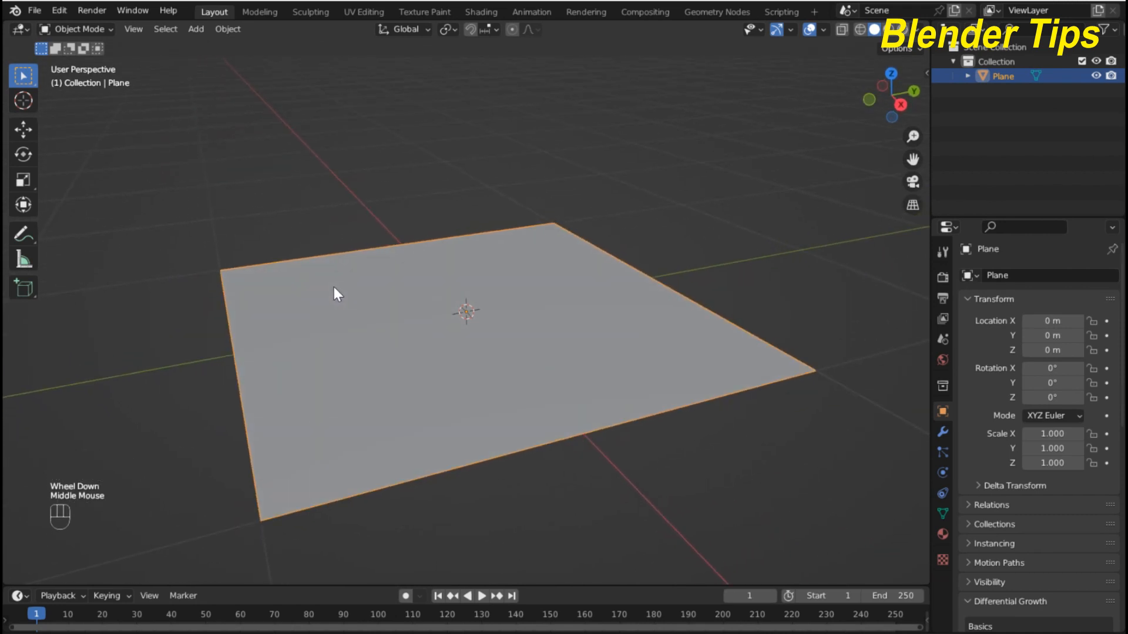
key("h")
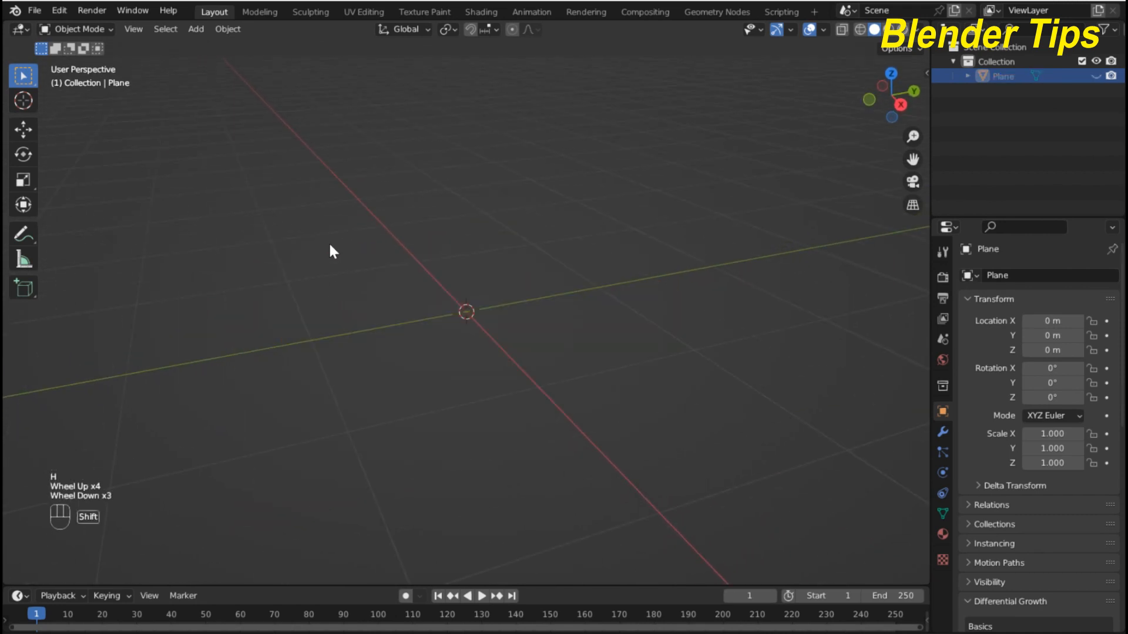
key("shift+a")
mouse_move(329, 241)
left_click(410, 323)
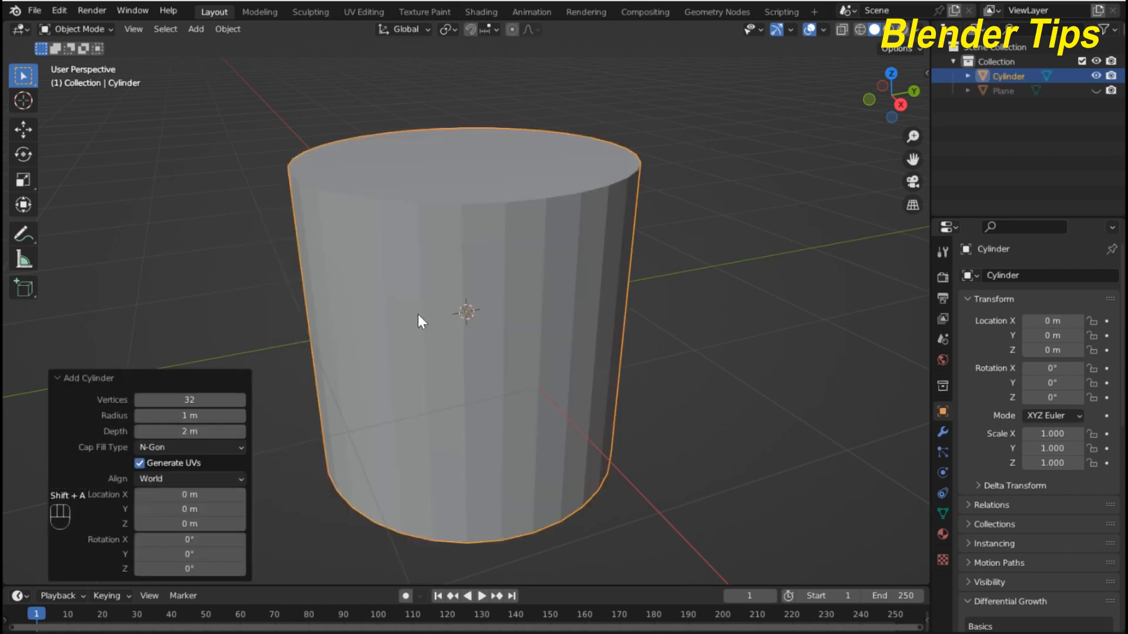
- Scale the cylinder down uniformly to about 0.103
scroll(418, 315, "up", 3)
scroll(446, 319, "down", 4)
key("s")
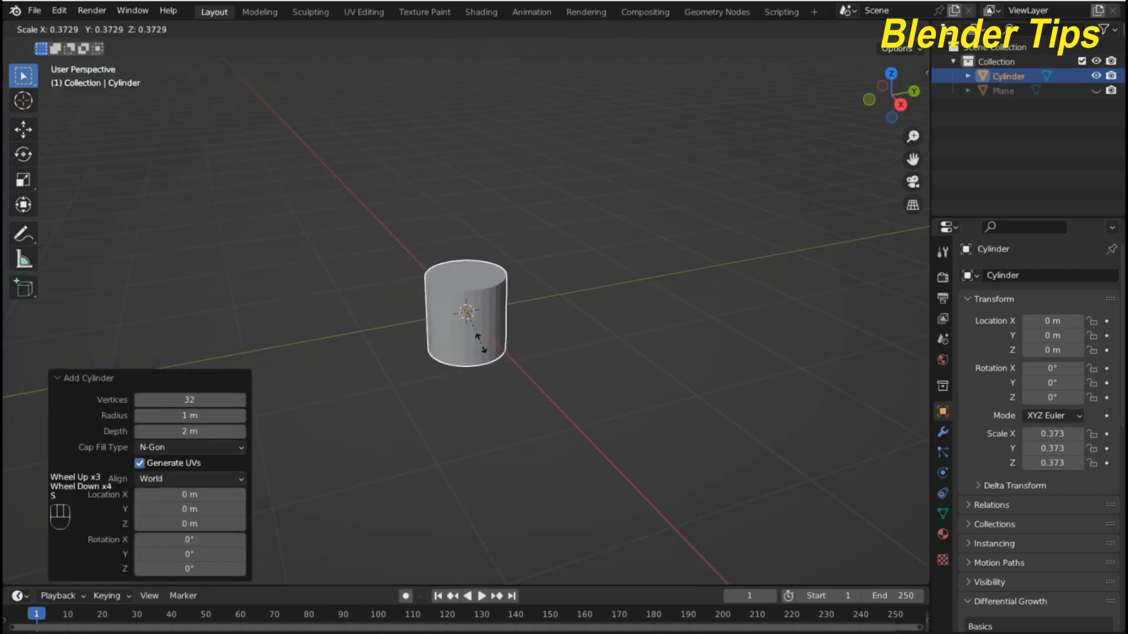
left_click(466, 322)
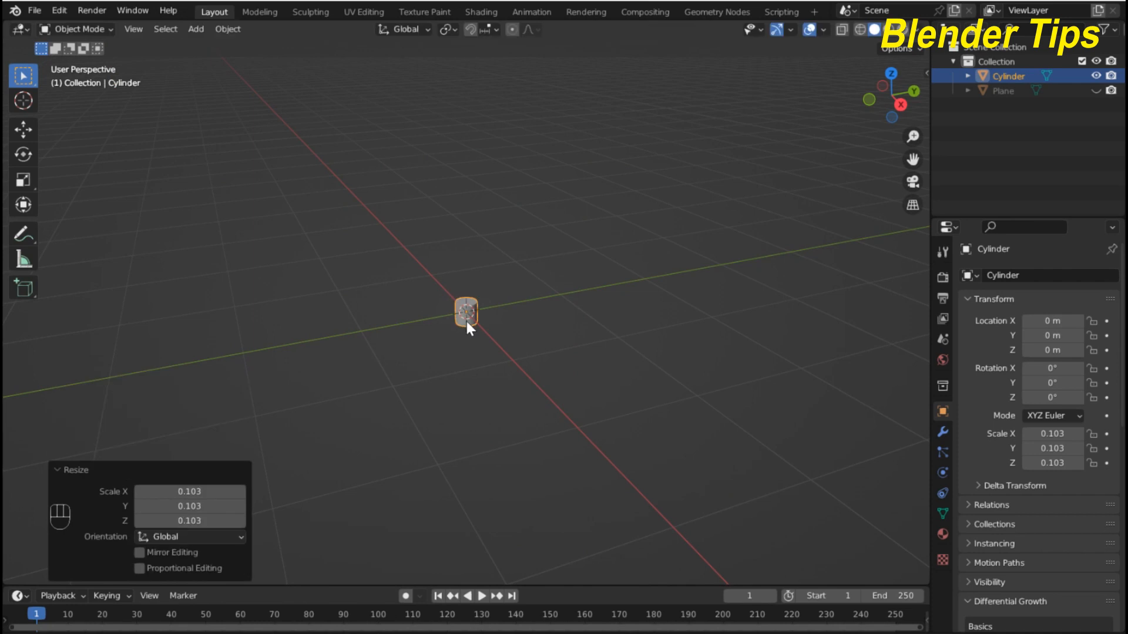
- Stretch the cylinder along the Z axis by a factor of about -1.632
key("KP_Decimal")
scroll(467, 322, "down", 2)
middle_click_drag(466, 322, 474, 305)
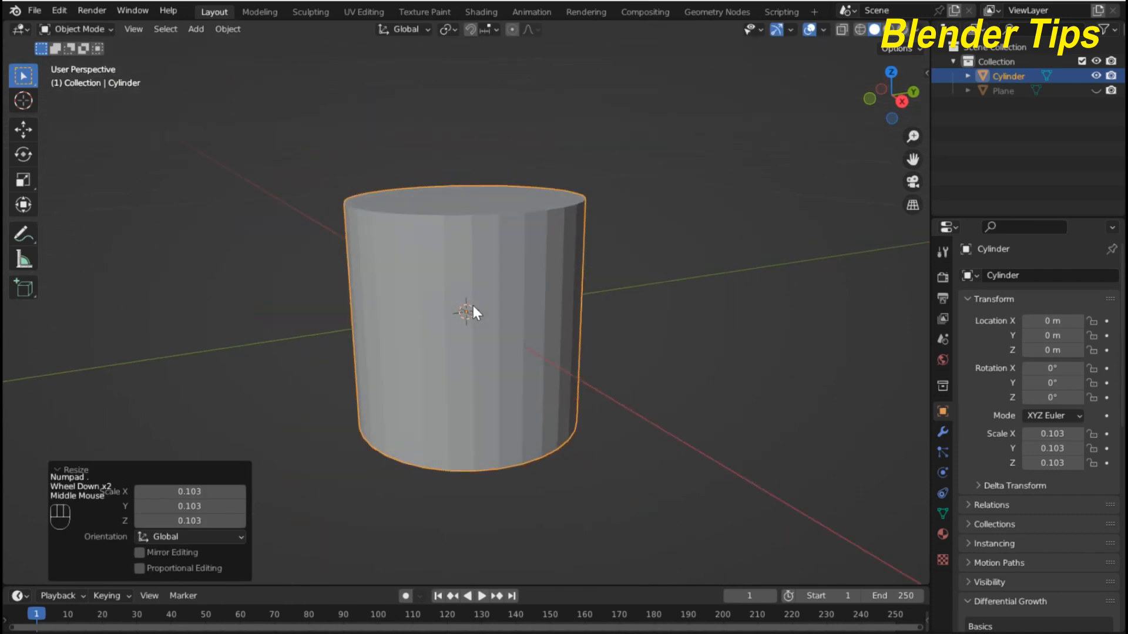
key("s")
key("z")
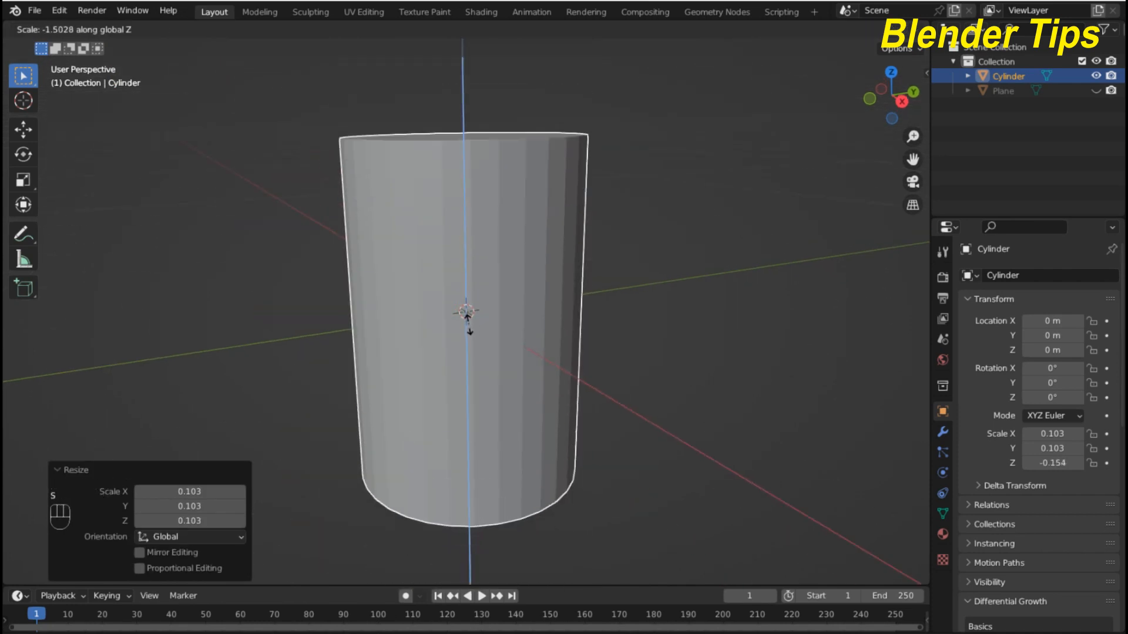
left_click(467, 322)
- Add a UV sphere at the origin, inside the stretched cylinder
scroll(481, 320, "down", 3)
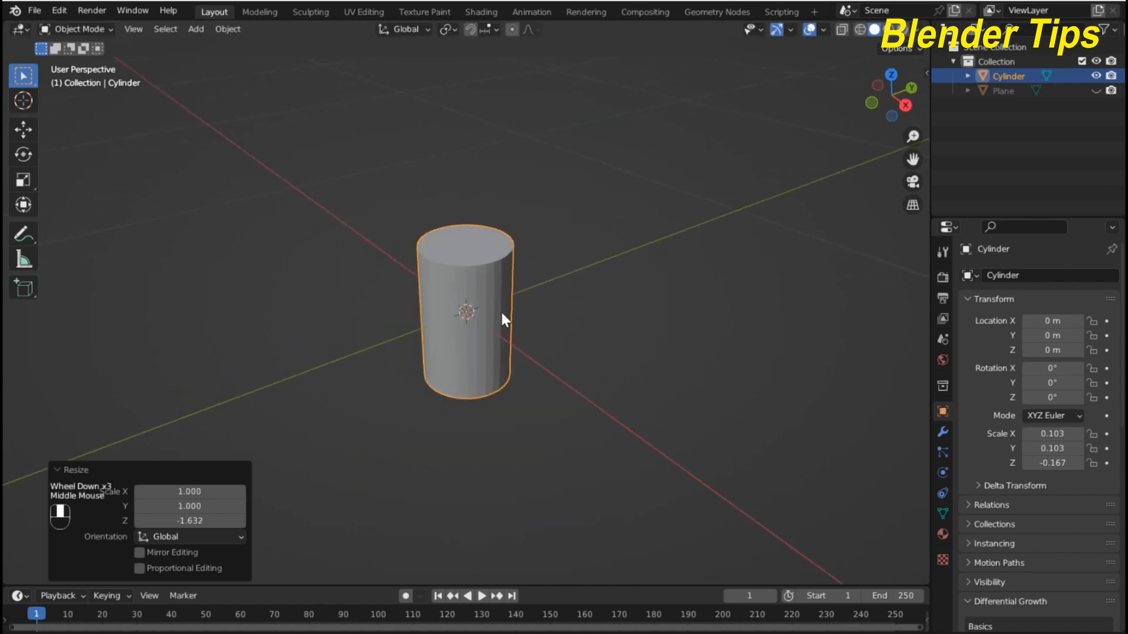
middle_click_drag(503, 320, 552, 300)
scroll(434, 303, "up", 2)
scroll(434, 303, "down", 1)
middle_click_drag(435, 304, 392, 308)
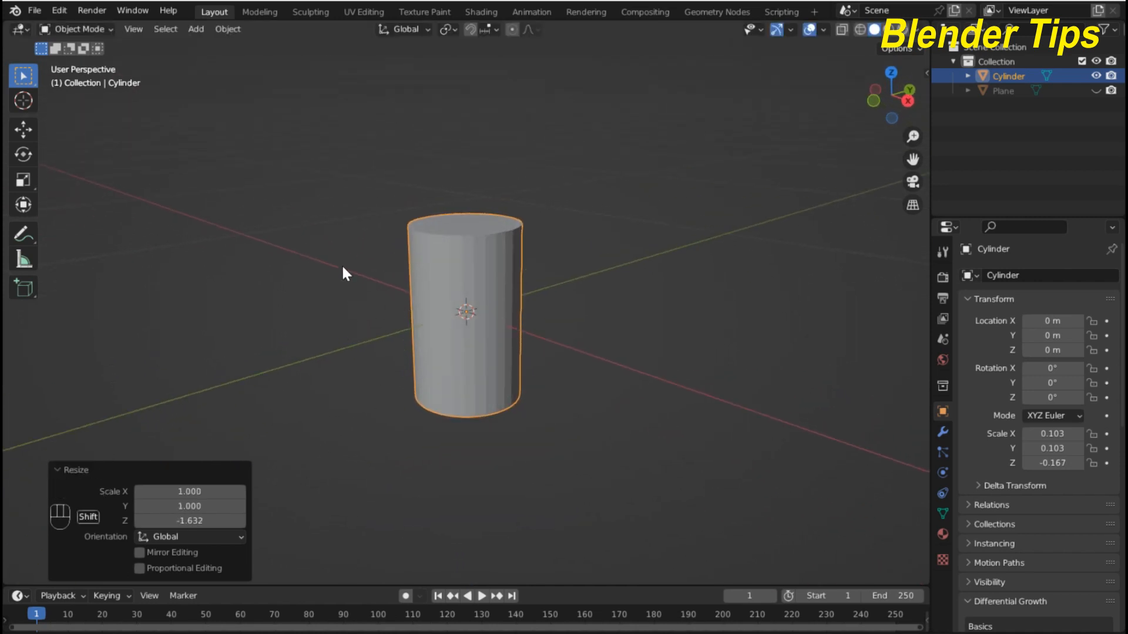
key("shift+a")
mouse_move(343, 268)
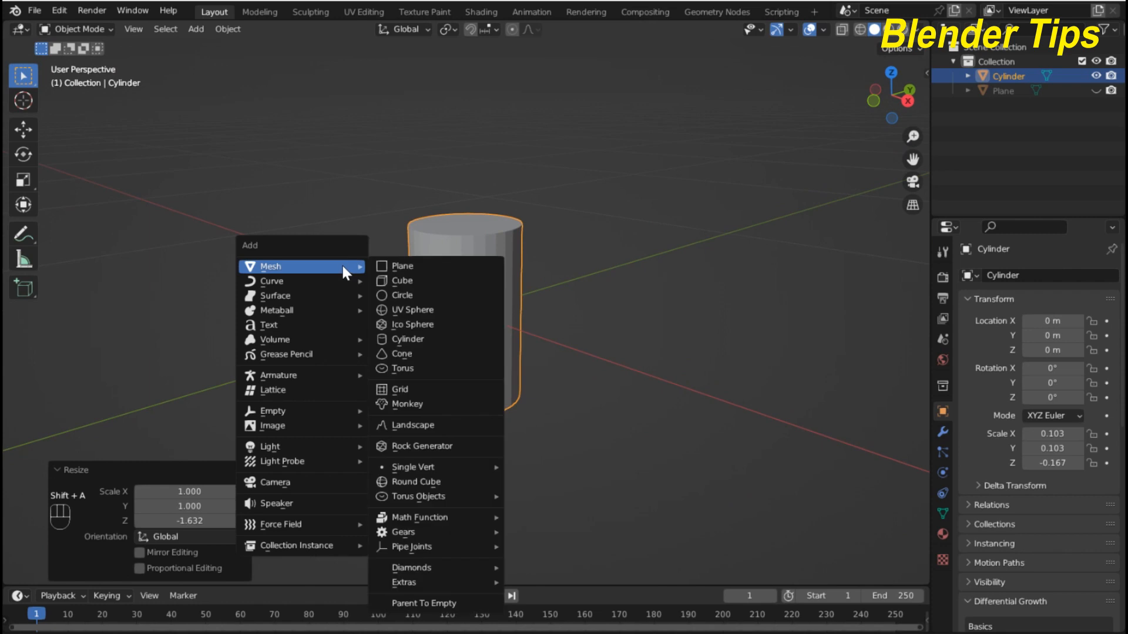
left_click(428, 312)
- Scale the sphere down uniformly to about 0.094, slightly narrower than the cylinder
scroll(523, 345, "down", 4)
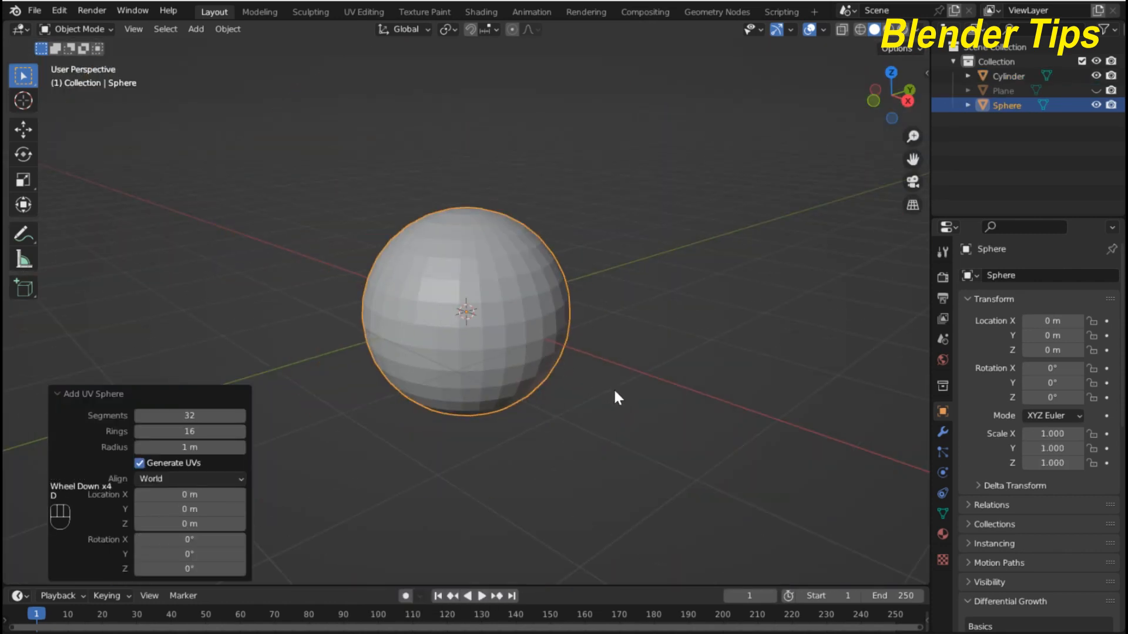
key("s")
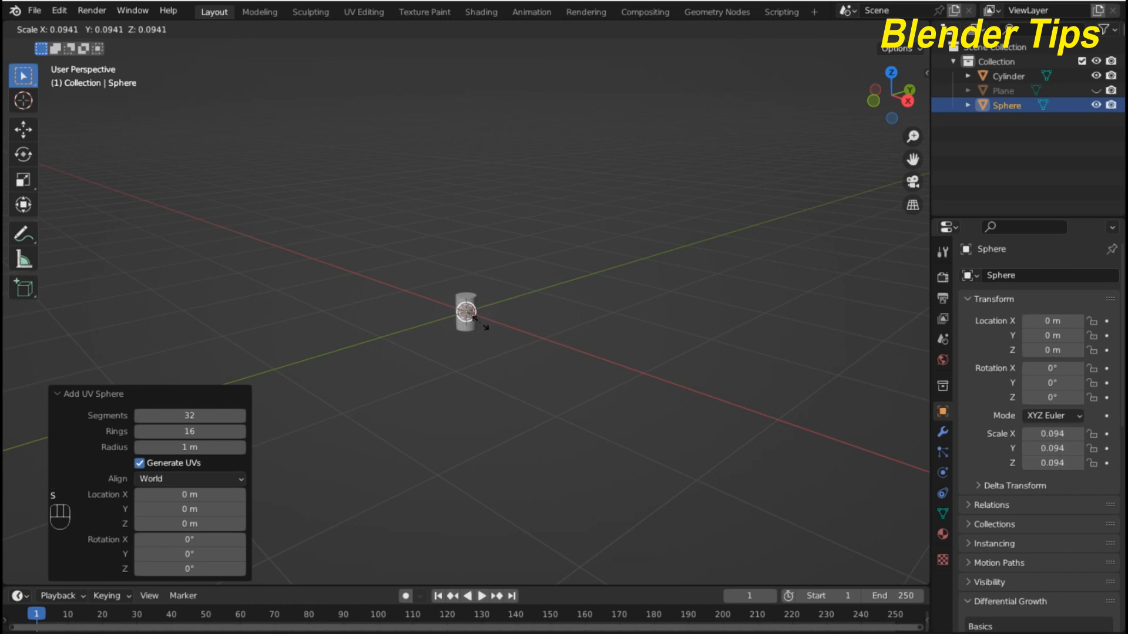
left_click(479, 321)
- In front view, move the sphere up along Z by about 0.178 m onto the cylinder's upper end
key("KP_Decimal")
scroll(482, 318, "down", 2)
middle_click_drag(482, 318, 482, 316)
key("KP_5")
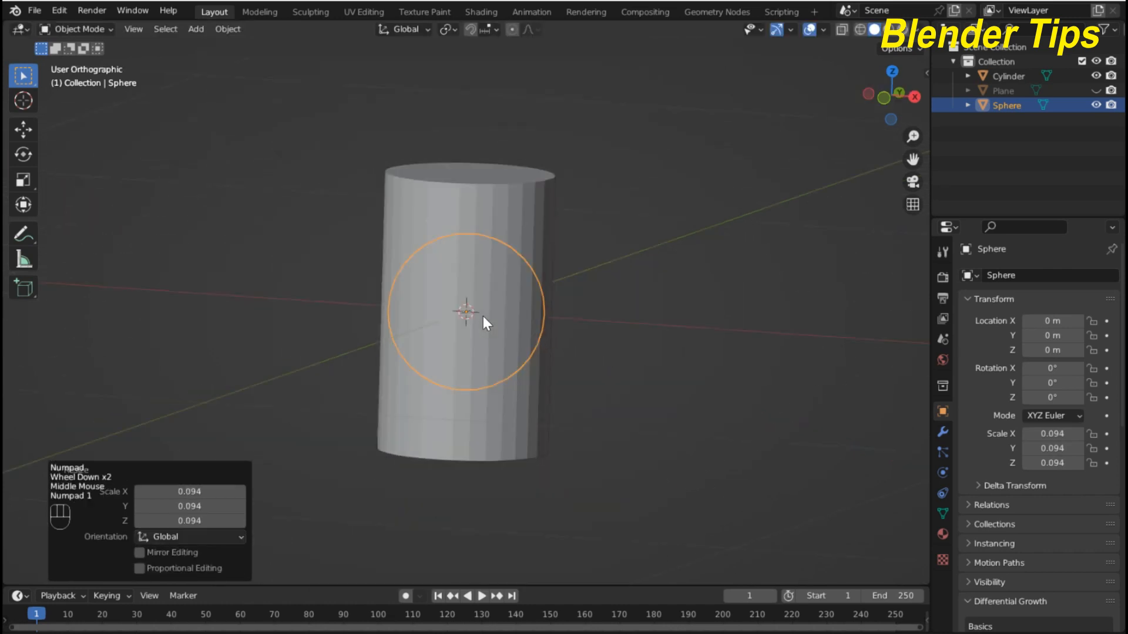
key("KP_1")
key("g")
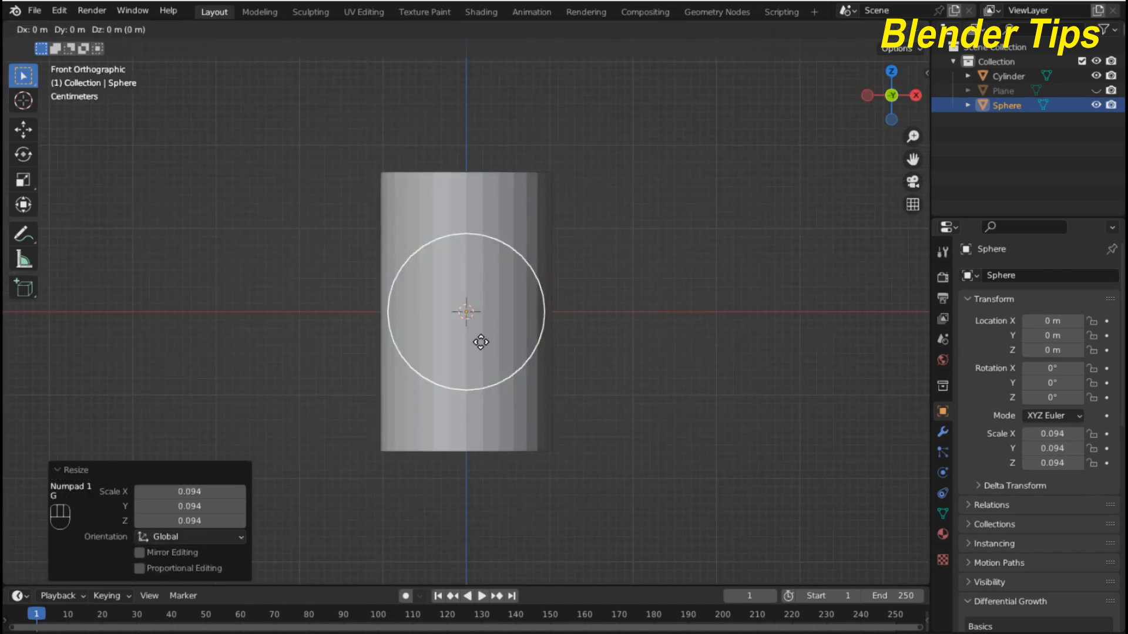
key("z")
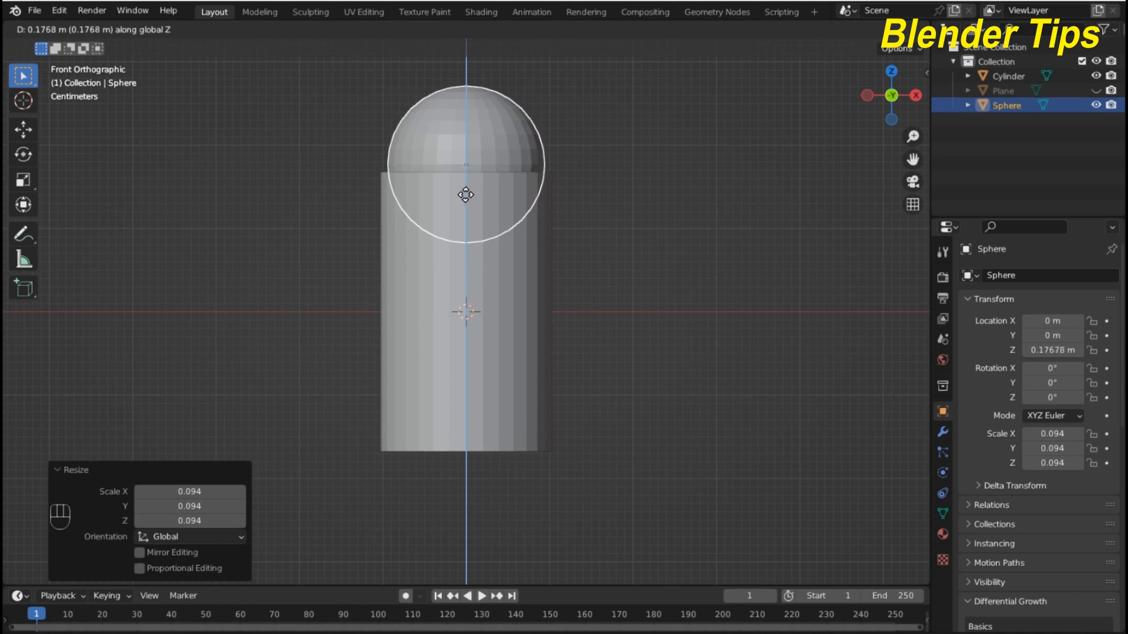
left_click(467, 194)
- Raise the sphere a further 0.013 m or so along Z above the cylinder
scroll(467, 193, "up", 2)
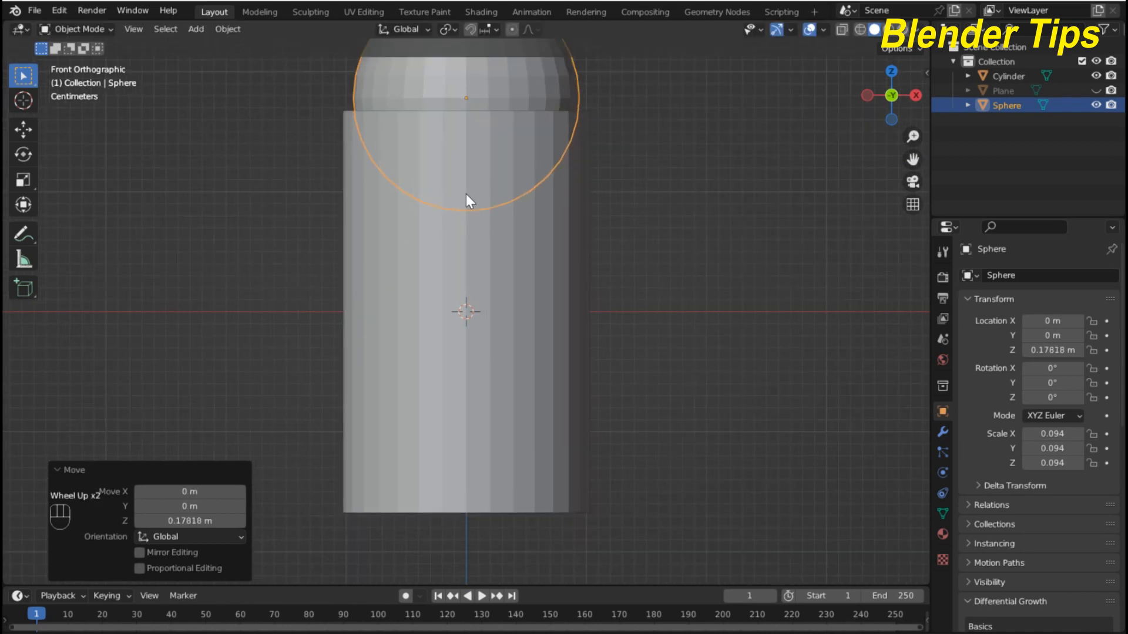
scroll(466, 200, "down", 2)
scroll(468, 200, "up", 1)
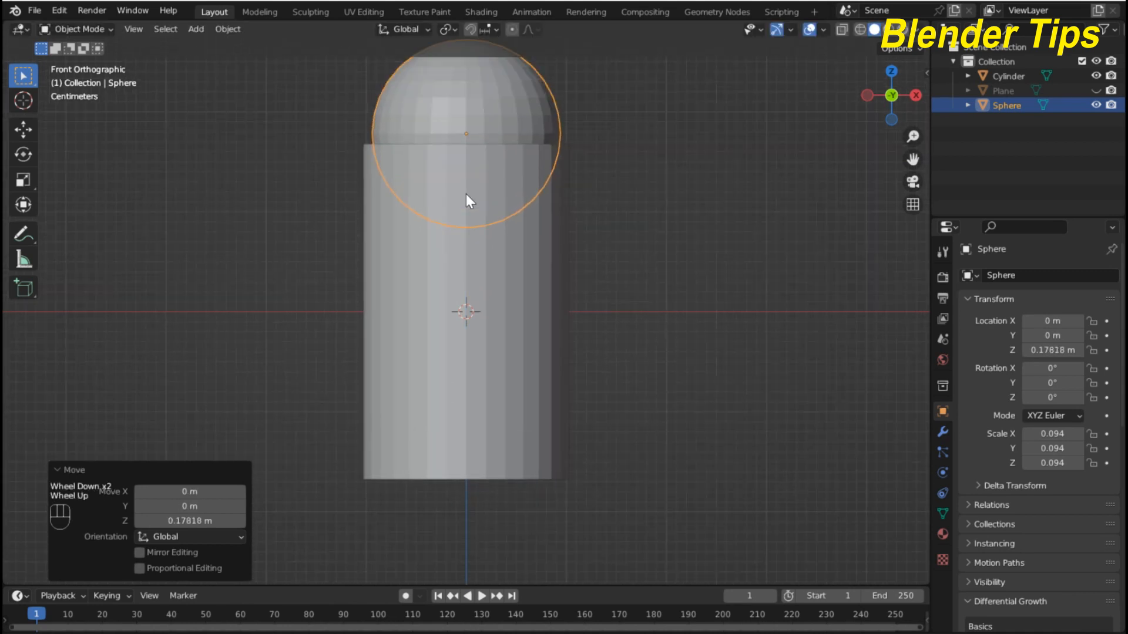
key("g")
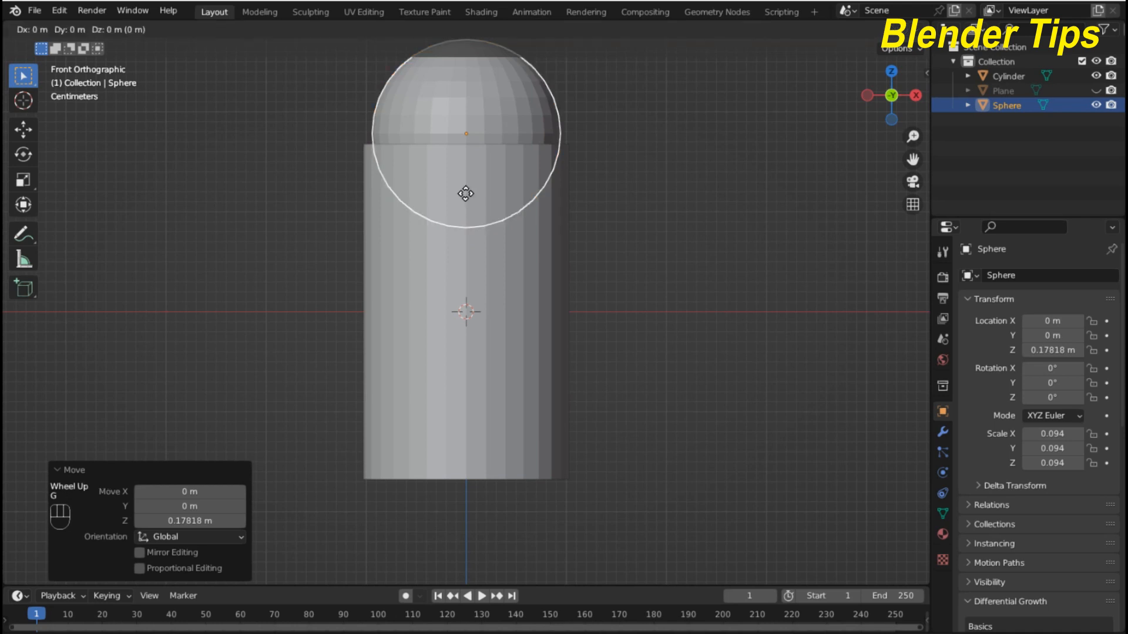
key("z")
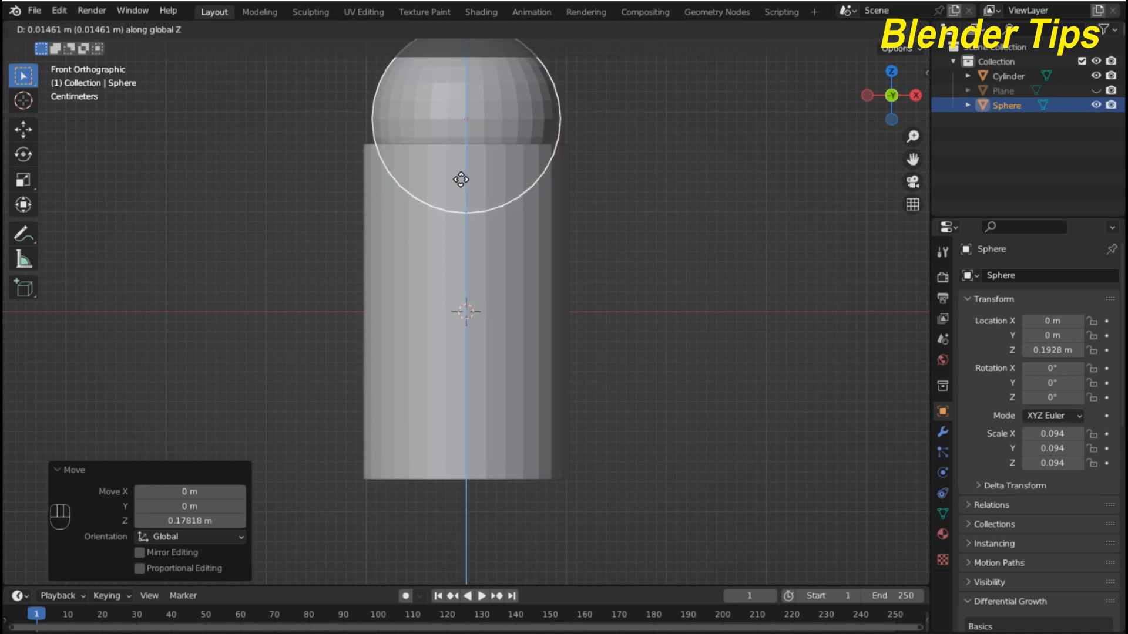
left_click(463, 181)
- Enlarge the sphere uniformly by a factor of about 1.162 so it overhangs the cylinder's rim
scroll(505, 184, "down", 1)
middle_click_drag(505, 184, 510, 253)
scroll(681, 245, "up", 2)
scroll(679, 245, "down", 2)
scroll(588, 223, "up", 3)
scroll(558, 231, "down", 3)
key("KP_1")
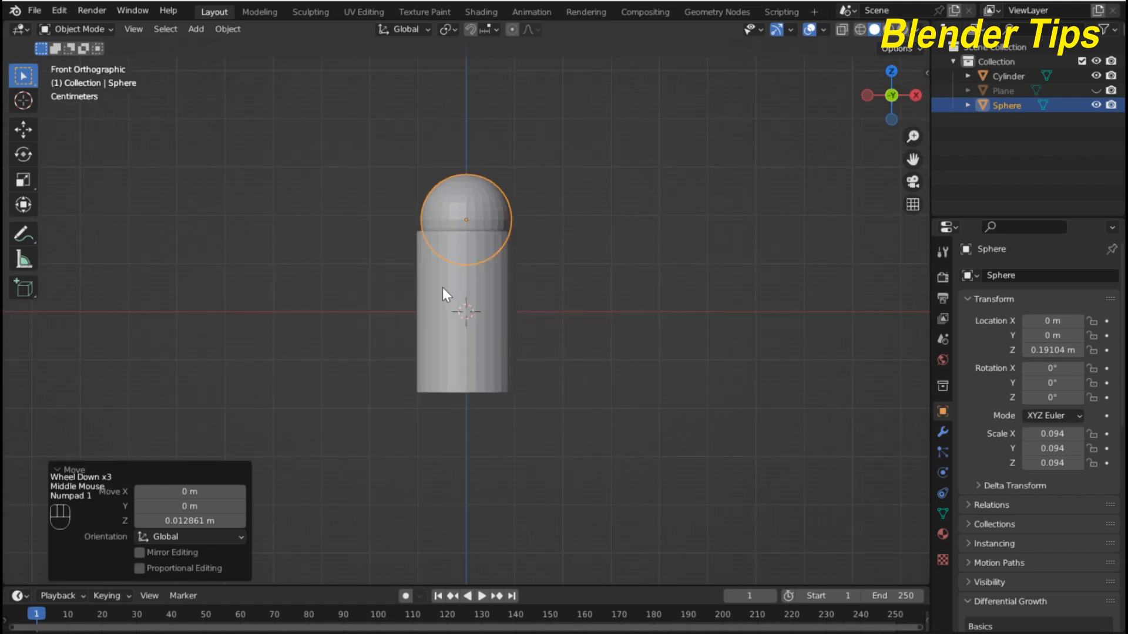
key("s")
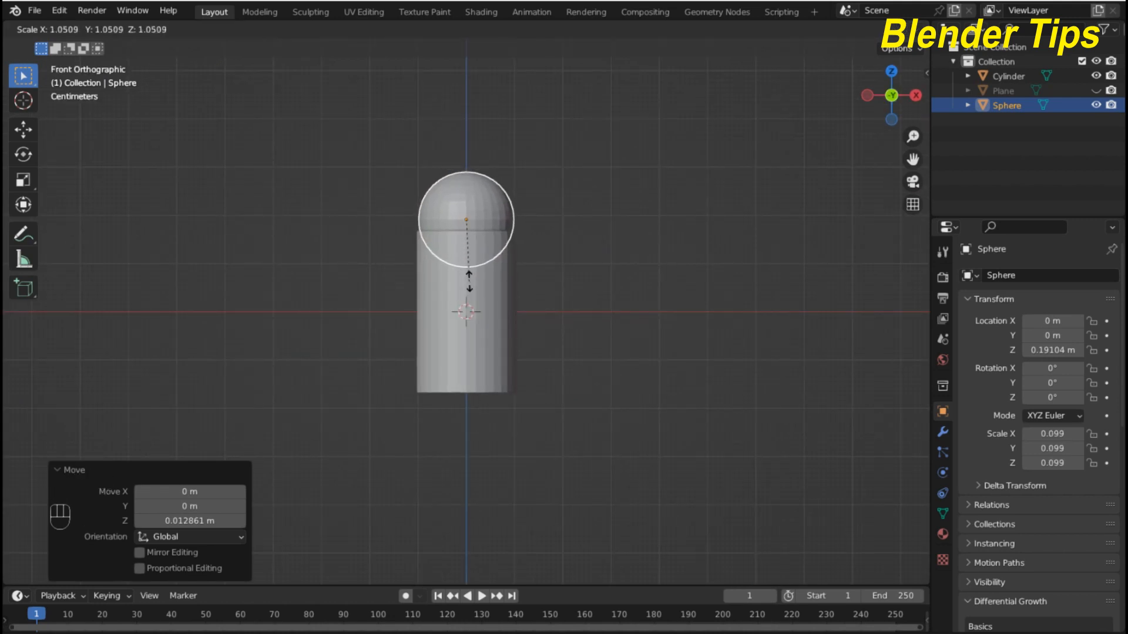
left_click(469, 287)
- Switch the viewport to Material Preview shading
middle_click_drag(469, 288, 657, 245)
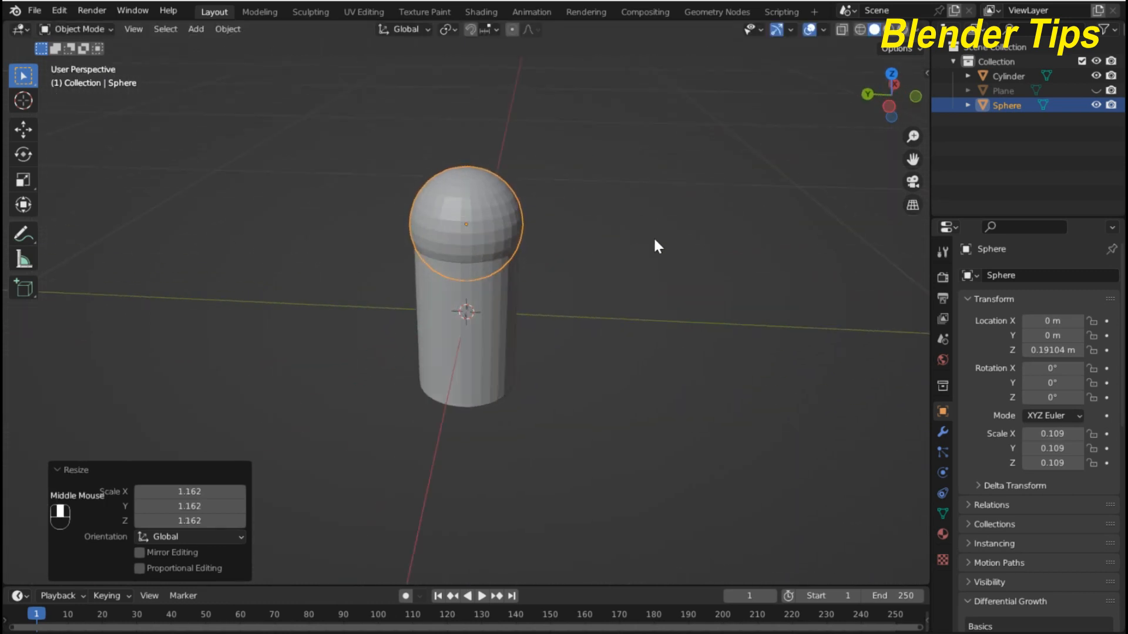
scroll(526, 261, "up", 3)
scroll(526, 261, "down", 2)
middle_click_drag(527, 260, 487, 258)
scroll(498, 258, "down", 2)
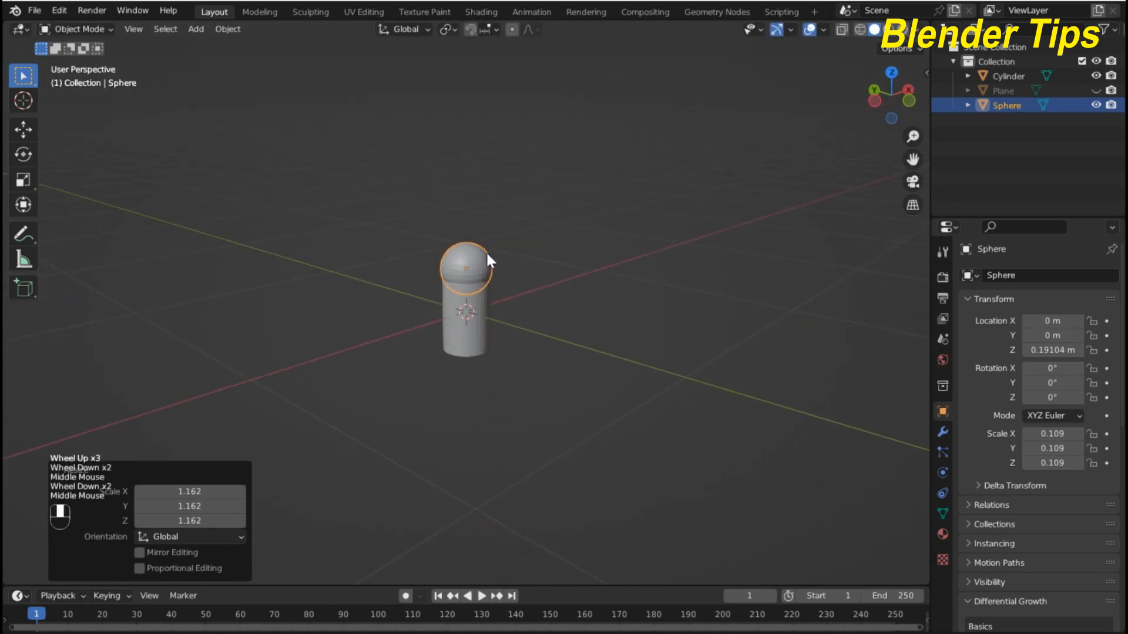
left_click(889, 30)
scroll(496, 431, "up", 2)
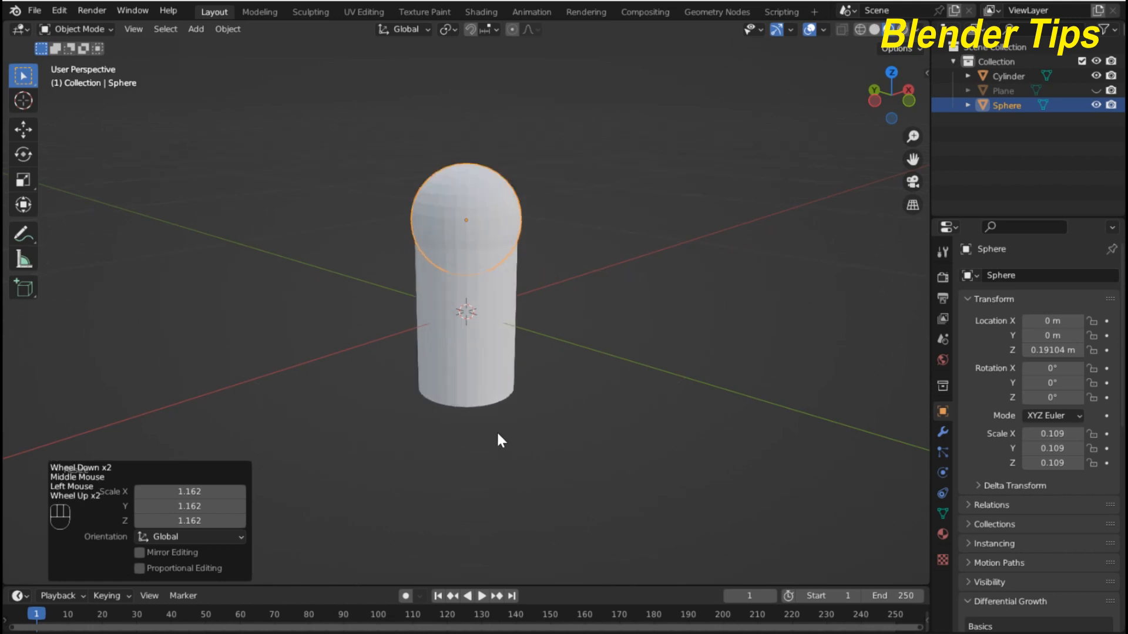
- Create a new material for the sphere and change its surface shader to Glass BSDF
left_click(502, 199)
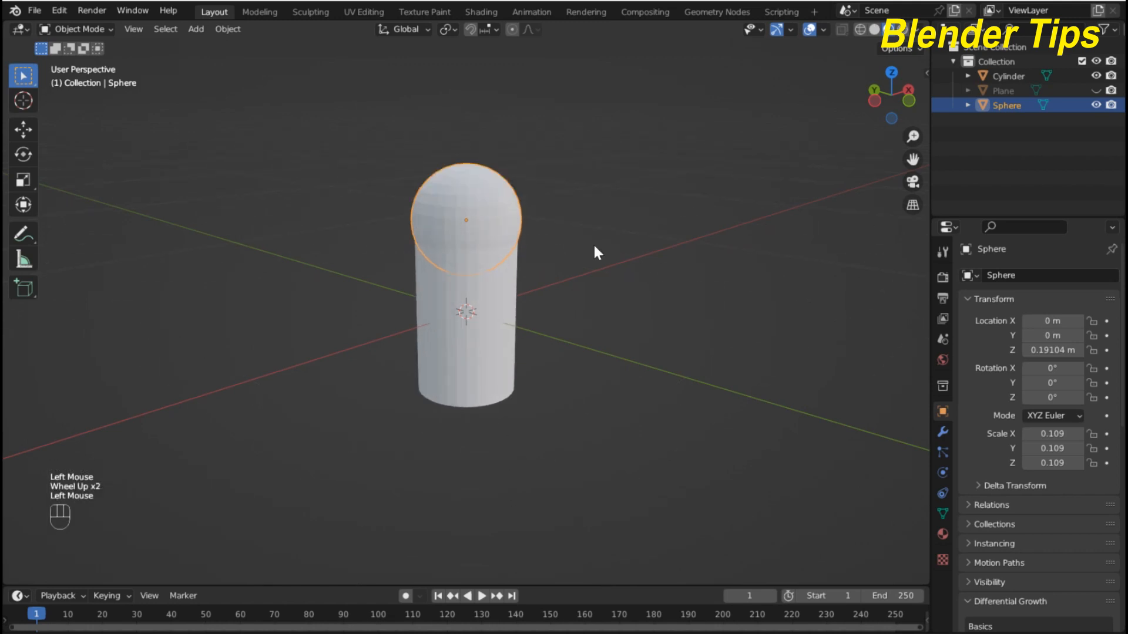
left_click(942, 533)
left_click(1011, 335)
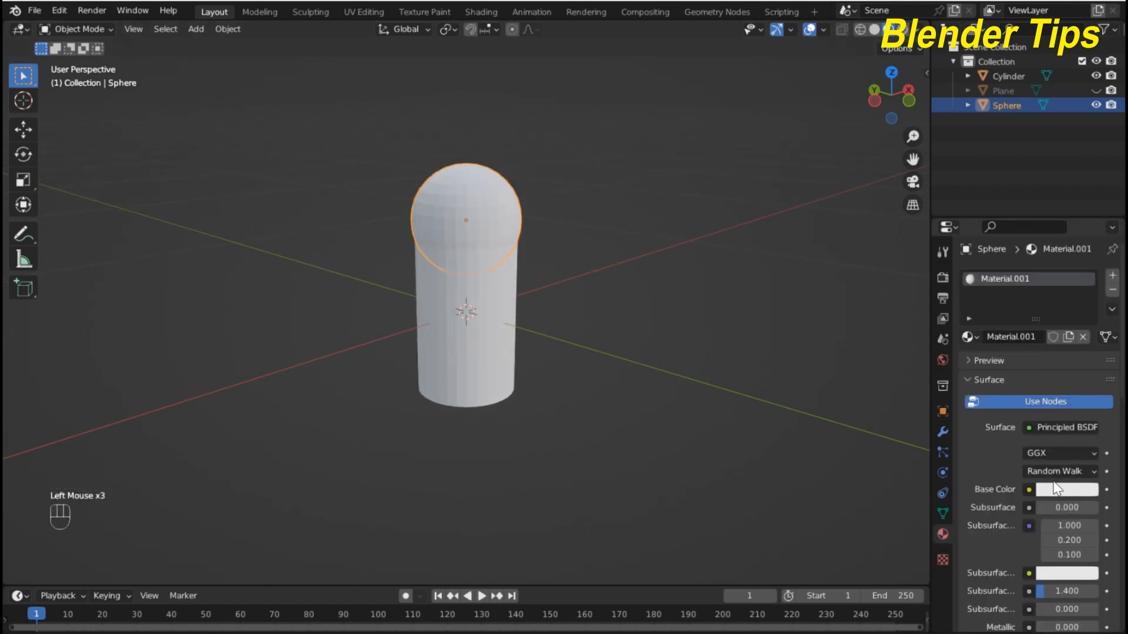
left_click(1032, 432)
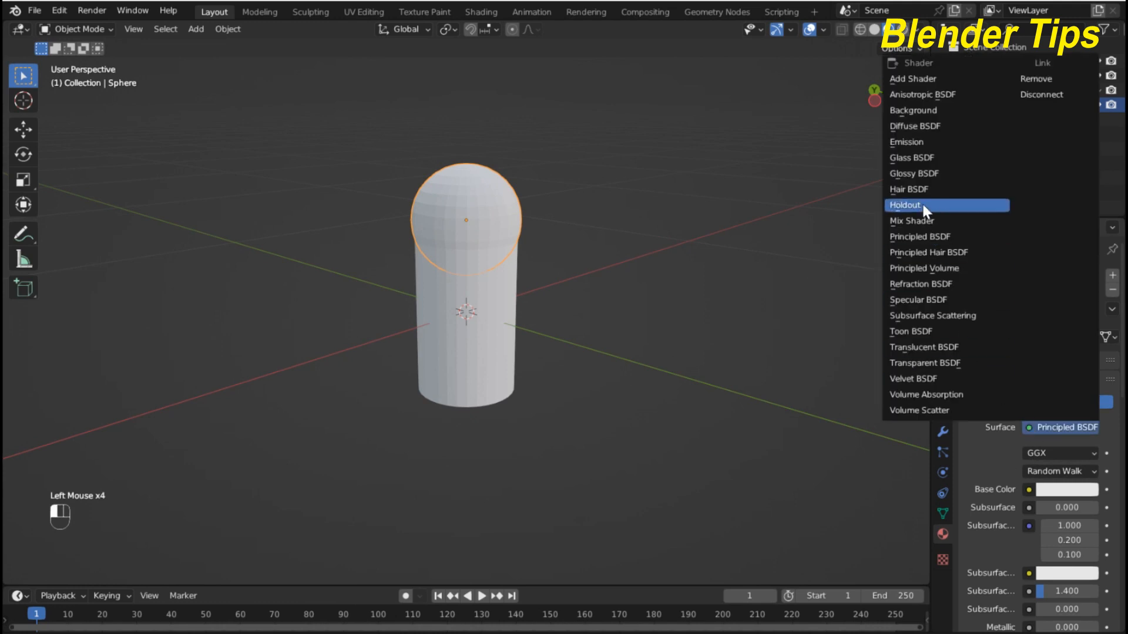
left_click(913, 158)
- Lower the glass material's roughness to about 0.352 and set its IOR to 1.33
scroll(717, 260, "up", 2)
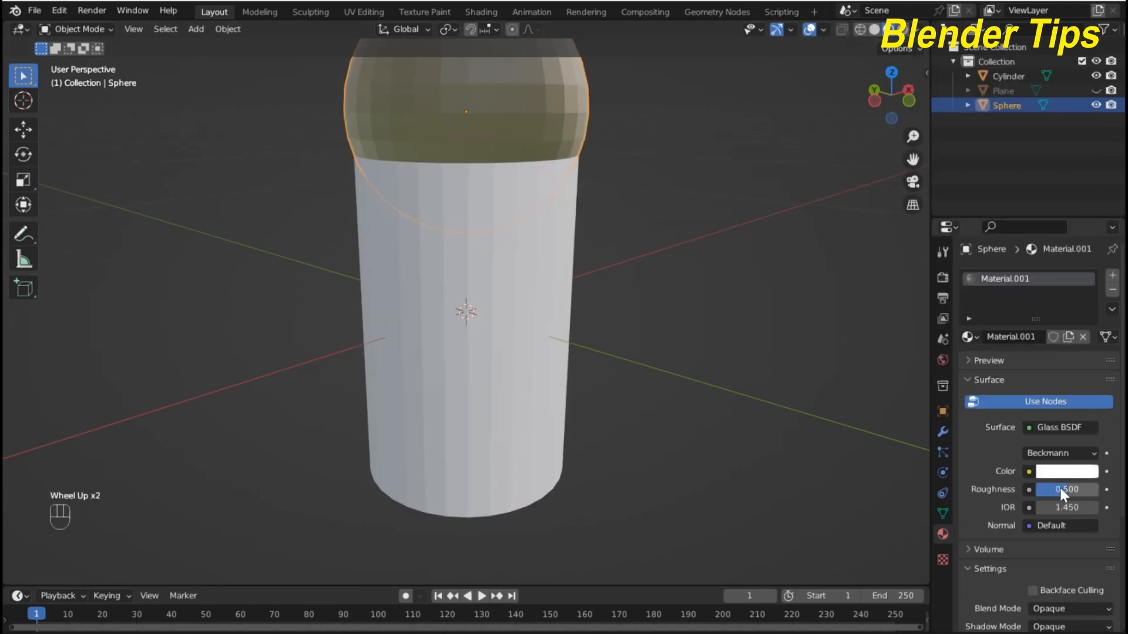
left_click_drag(1059, 487, 1036, 488)
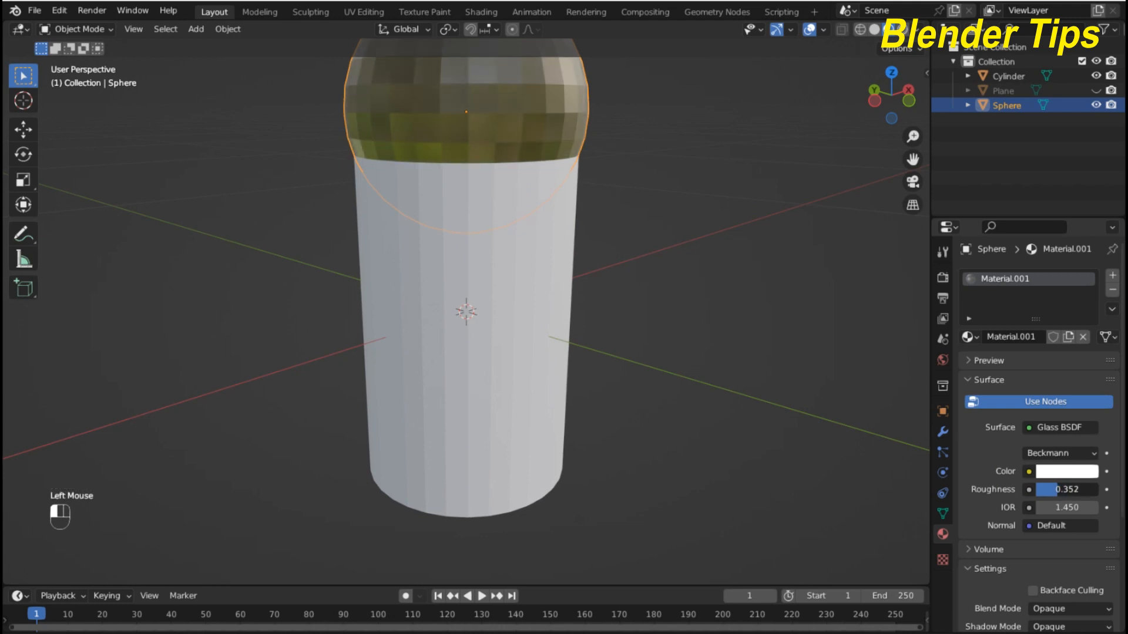
double_click(1060, 508)
type("1")
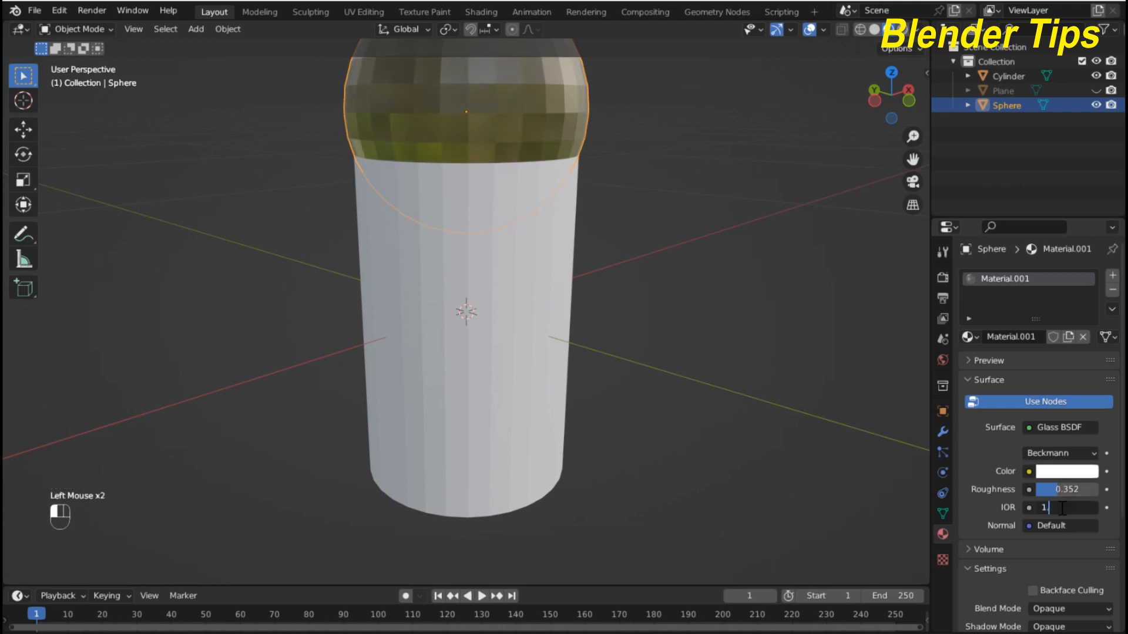
type(".33")
key("Return")
- Apply smooth shading to the glass sphere
scroll(604, 288, "down", 2)
middle_click_drag(604, 288, 625, 310)
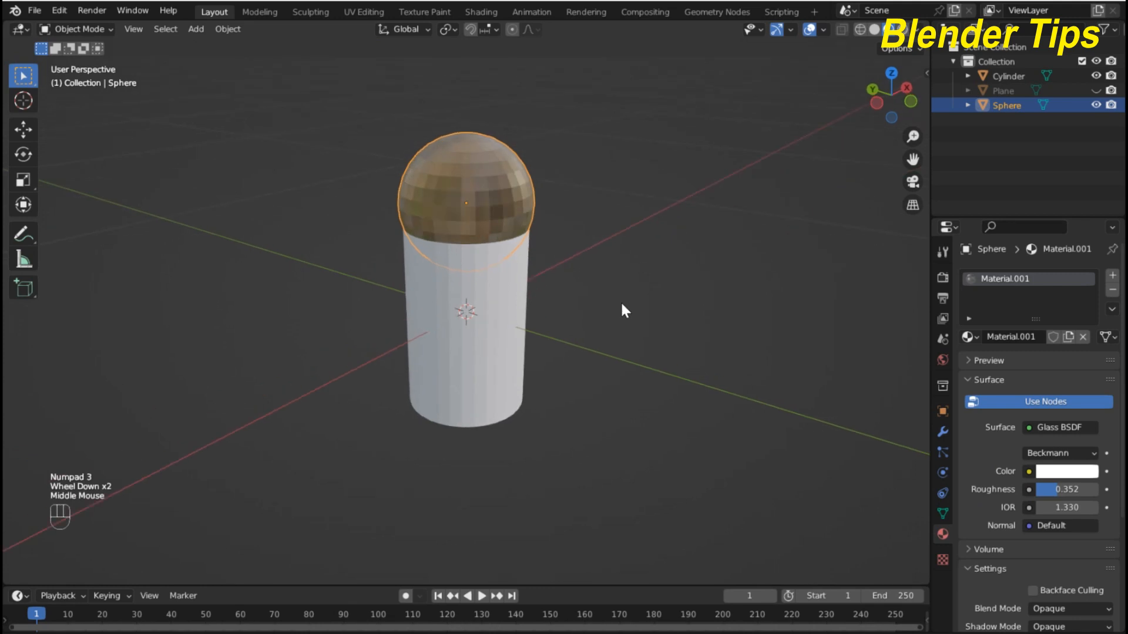
scroll(439, 123, "up", 3)
scroll(436, 121, "down", 3)
left_click(442, 160)
right_click(442, 161)
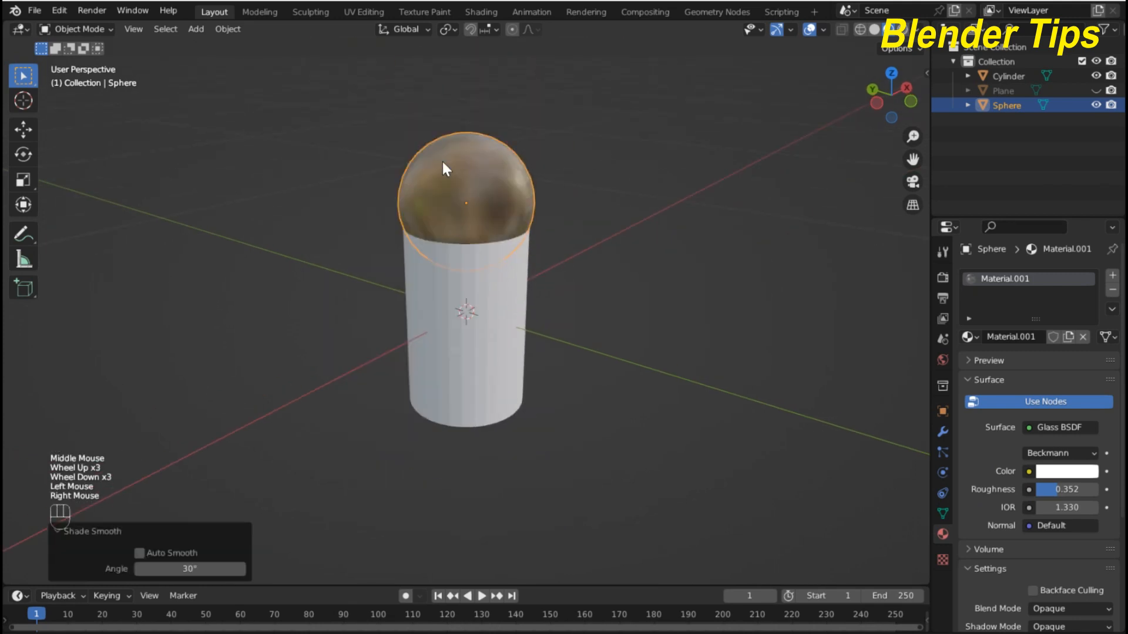
- Reduce the sphere's glass roughness to about 0.194
scroll(452, 167, "up", 2)
scroll(487, 176, "down", 2)
middle_click_drag(505, 171, 630, 185)
scroll(656, 175, "up", 1)
scroll(657, 176, "up", 1)
scroll(657, 177, "down", 2)
left_click_drag(1053, 491, 1042, 491)
scroll(767, 380, "up", 2)
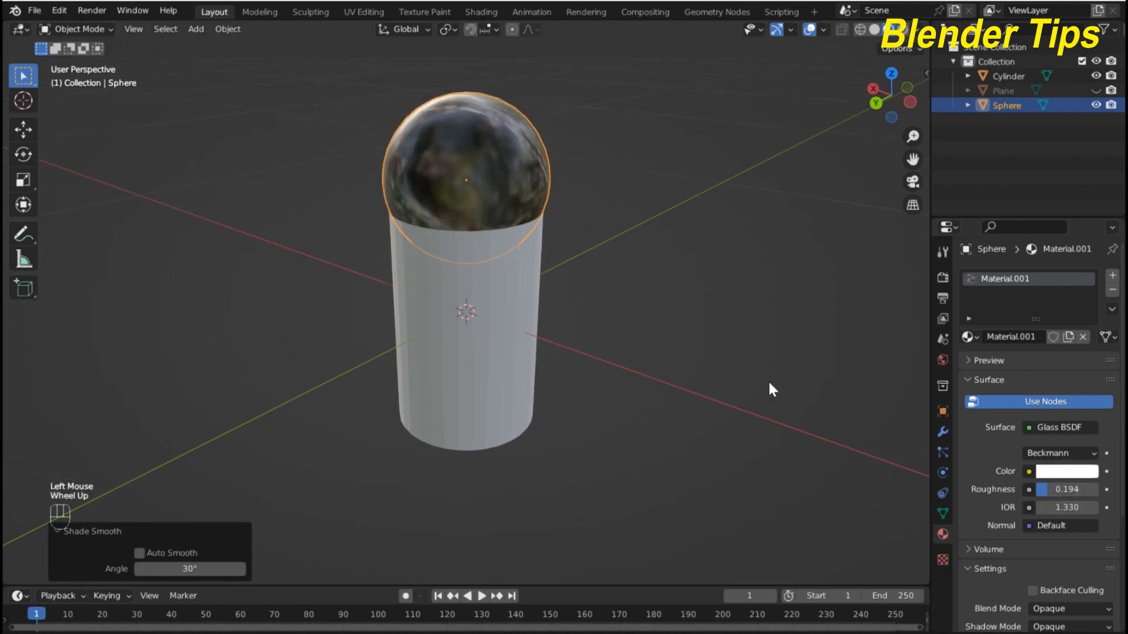
- Create a new material for the cylinder and set its base color to orange
middle_click_drag(767, 380, 753, 353)
left_click(470, 367)
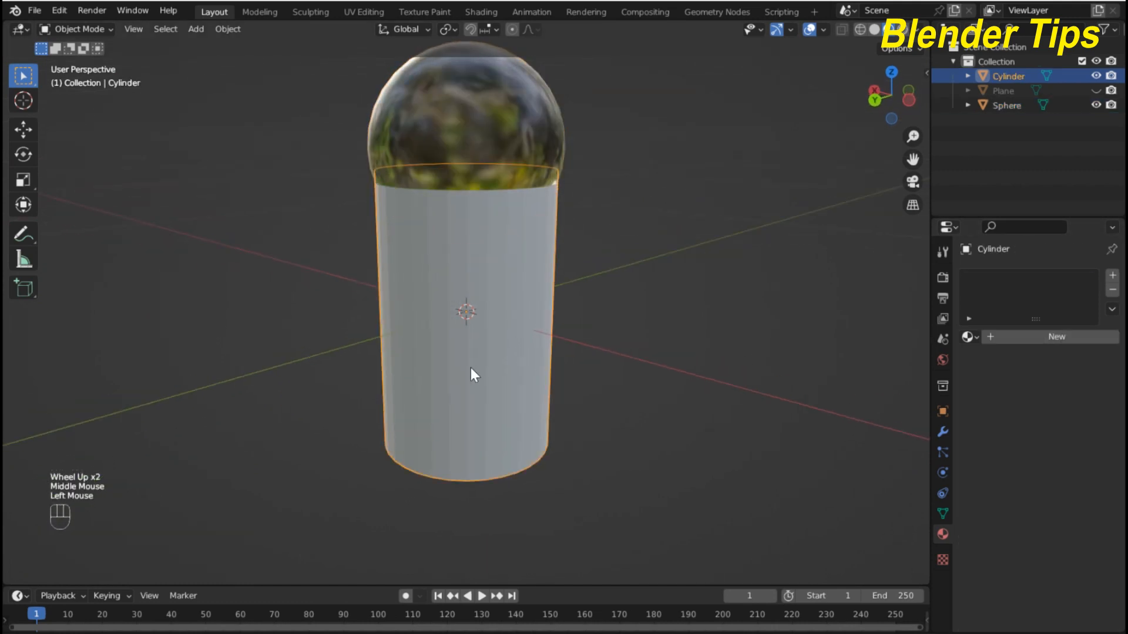
left_click(1025, 338)
left_click(1058, 491)
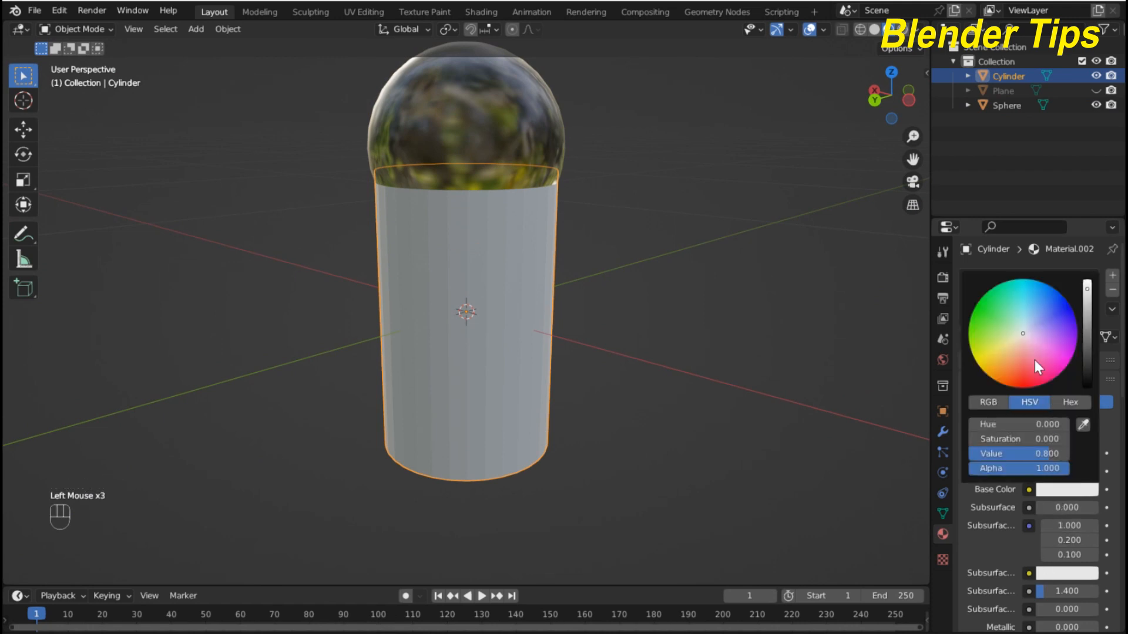
left_click_drag(1035, 361, 1006, 372)
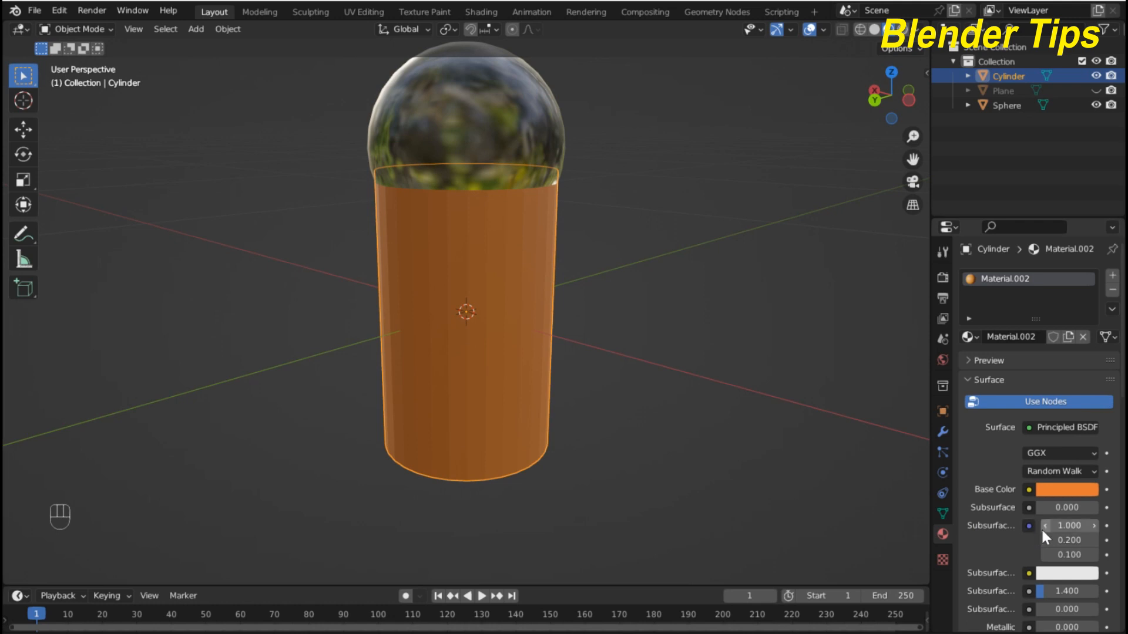
- Widen the properties area and raise the cylinder material's Metallic value to about 0.946
scroll(1041, 520, "down", 3)
scroll(1039, 516, "up", 1)
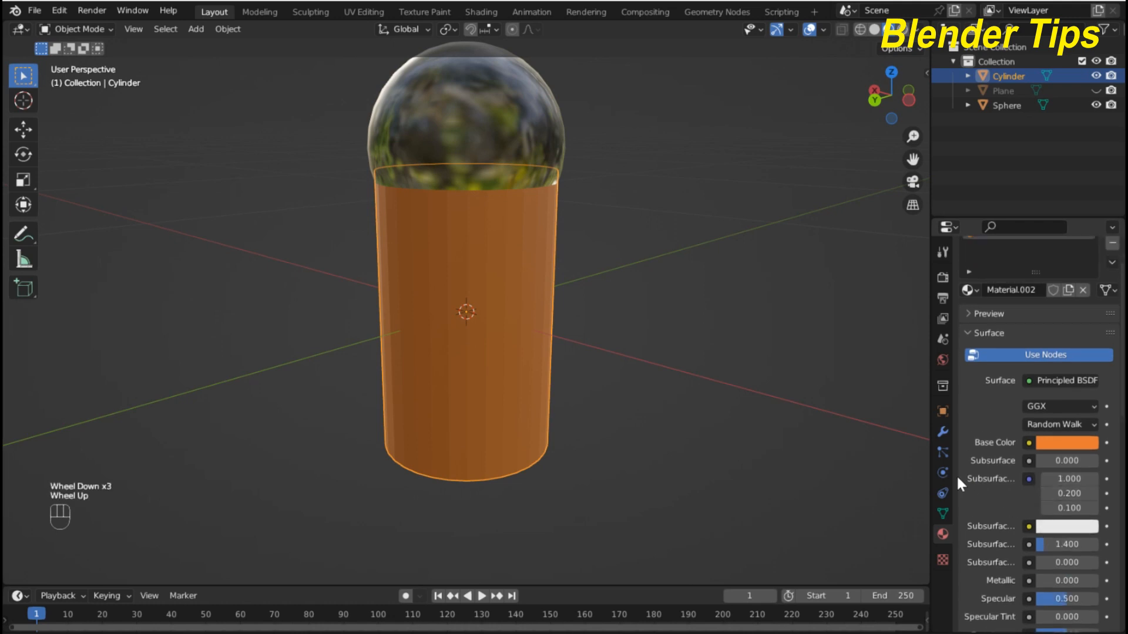
left_click_drag(929, 432, 855, 433)
scroll(1006, 568, "down", 3)
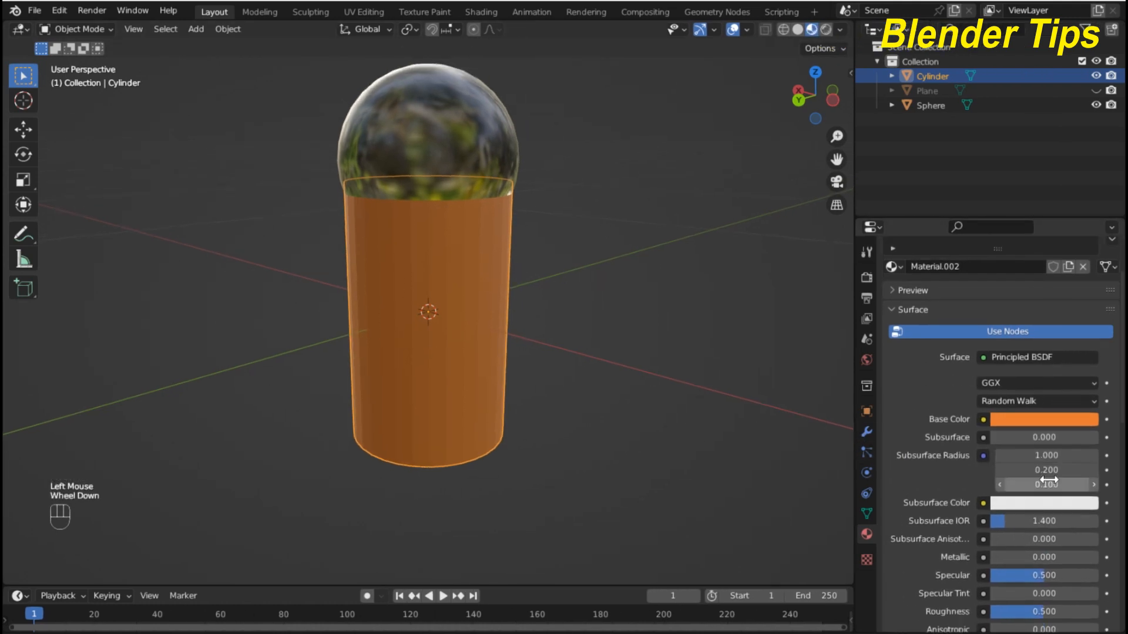
left_click_drag(993, 510, 1088, 511)
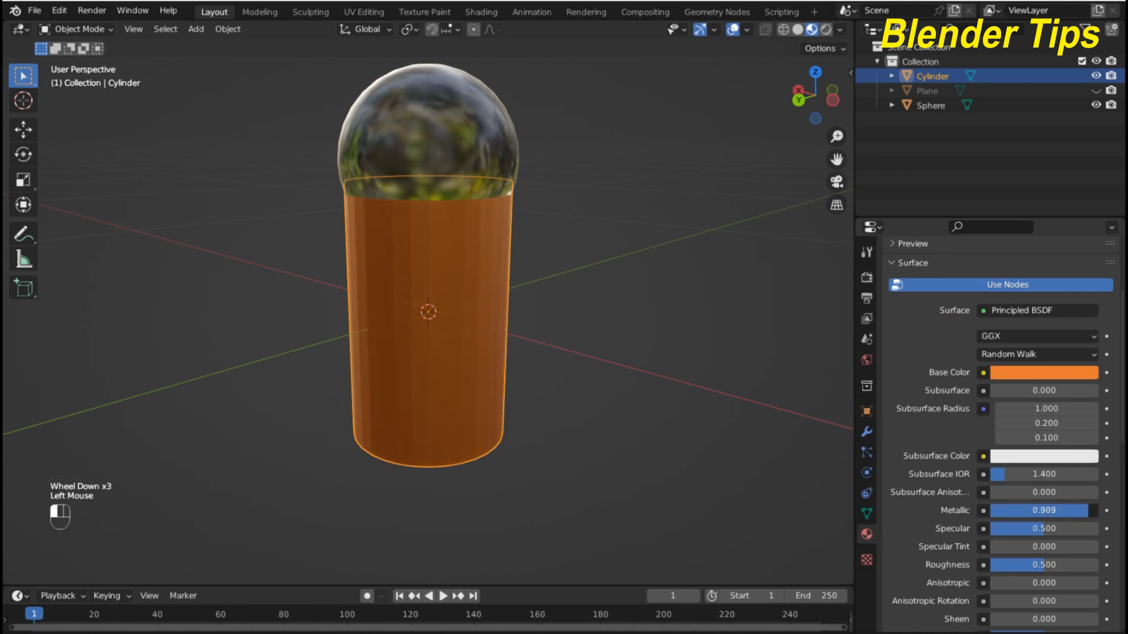
- Apply smooth shading to the cylinder
scroll(519, 369, "up", 2)
right_click(488, 363)
left_click(489, 363)
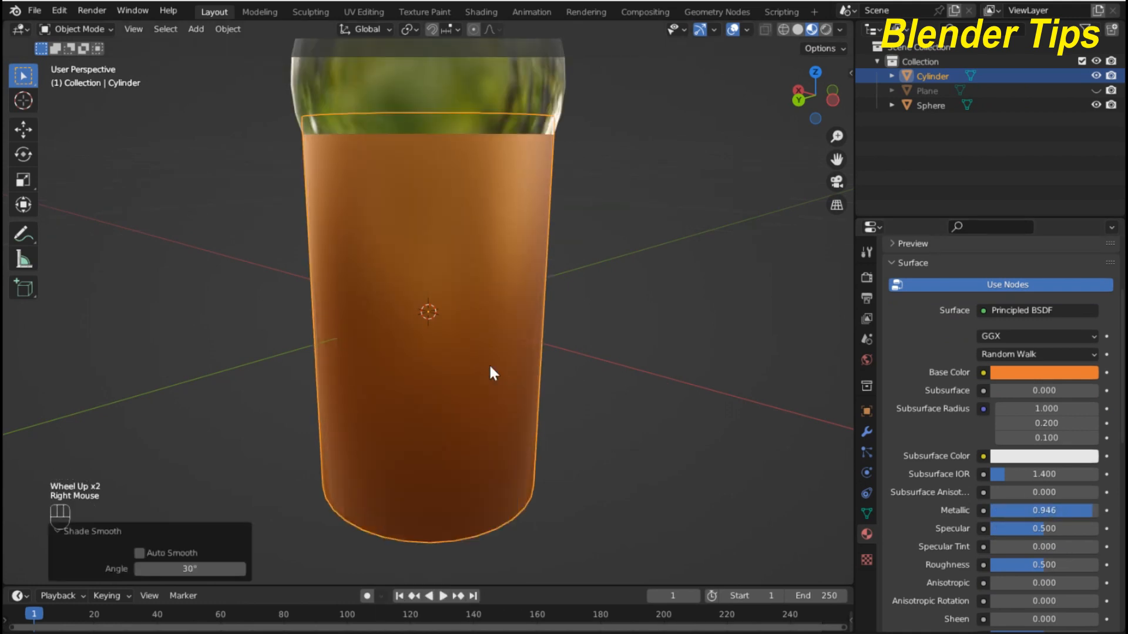
- Lower the orange cylinder material's roughness to about 0.204
scroll(1016, 509, "down", 2)
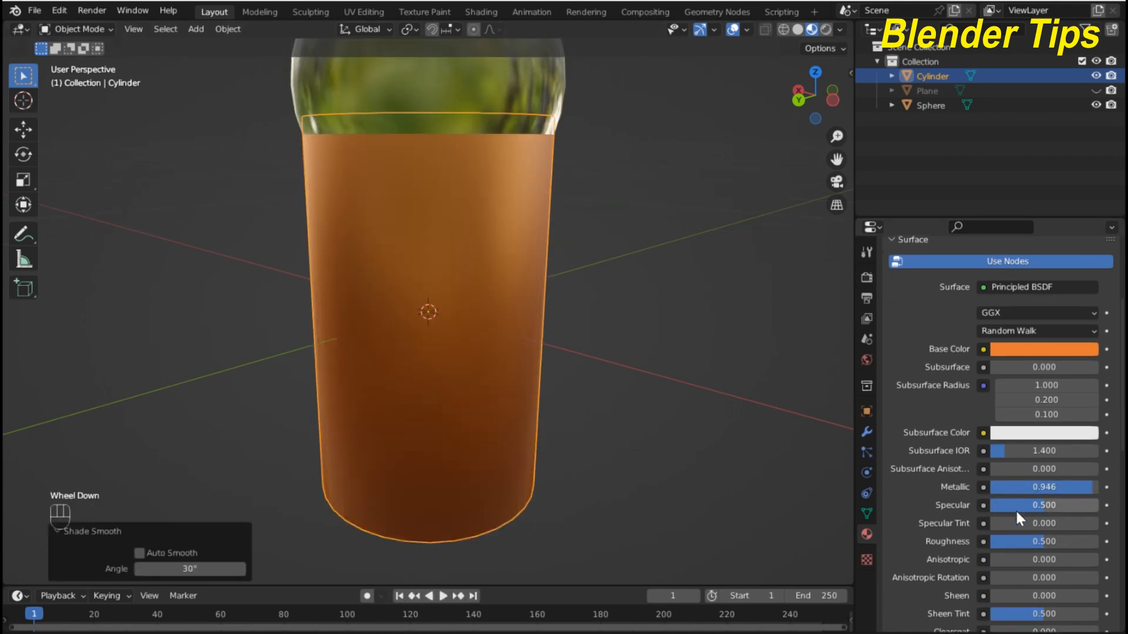
left_click_drag(1018, 517, 991, 517)
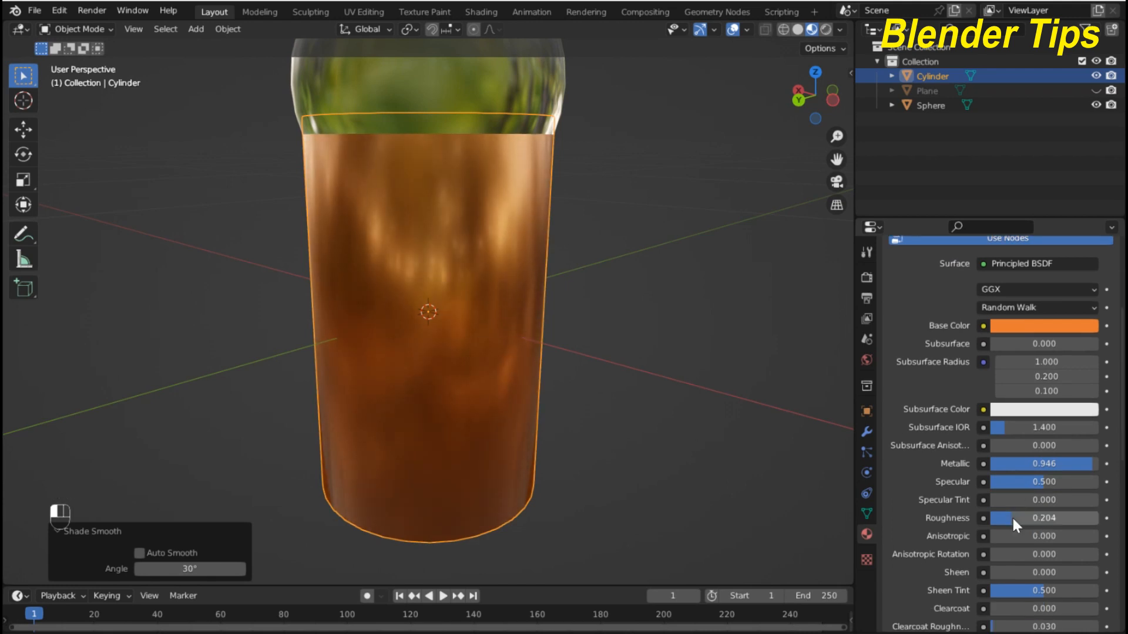
scroll(499, 288, "down", 3)
- Add the sphere to the cylinder selection and join both into one object
middle_click_drag(499, 288, 501, 229)
scroll(503, 241, "down", 2)
scroll(497, 225, "up", 2)
scroll(496, 220, "down", 1)
left_click(428, 181, "shift")
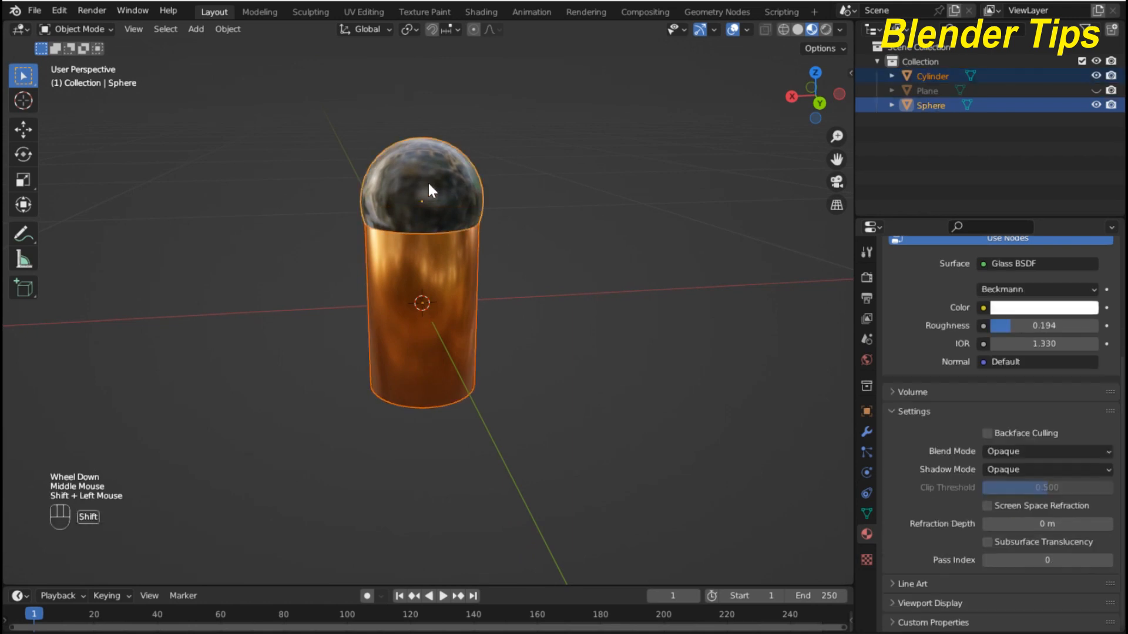
middle_click_drag(429, 186, 369, 234)
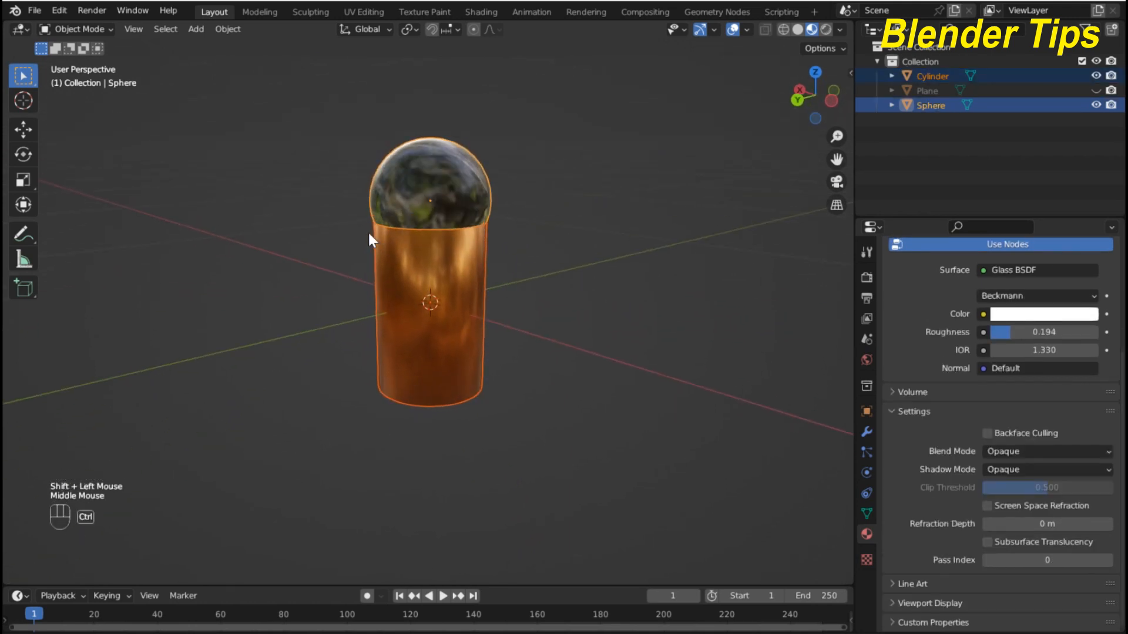
key("ctrl+j")
- Reveal the hidden plane in the scene
scroll(453, 234, "up", 3)
scroll(453, 235, "down", 2)
middle_click_drag(453, 235, 500, 219)
scroll(558, 278, "up", 2)
scroll(557, 278, "down", 1)
key("alt+h")
scroll(463, 266, "down", 2)
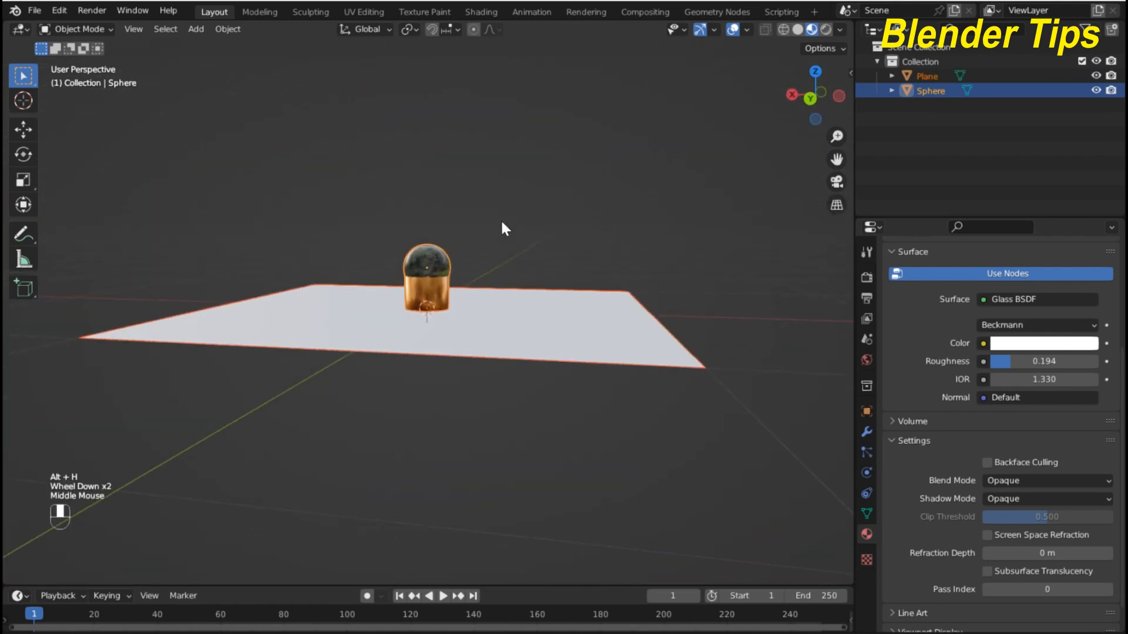
scroll(496, 227, "up", 1)
- Move the joined sphere-and-cylinder object along the X axis until it stands clear of the plane
left_click(536, 284)
left_click(429, 288)
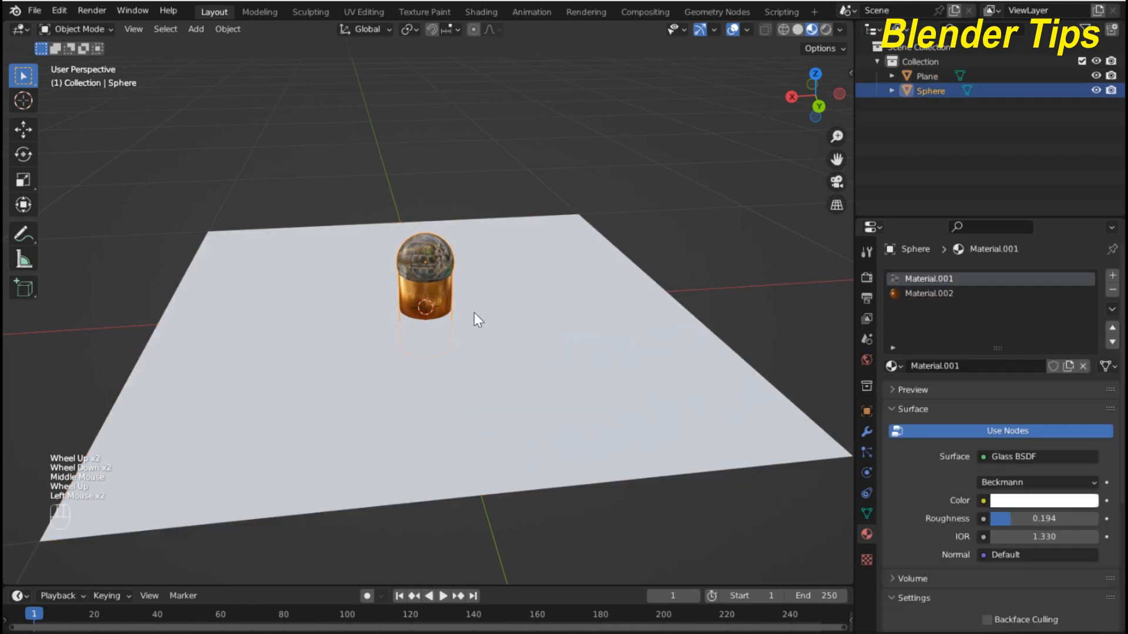
scroll(479, 320, "down", 2)
middle_click_drag(478, 320, 486, 357)
key("g")
key("x")
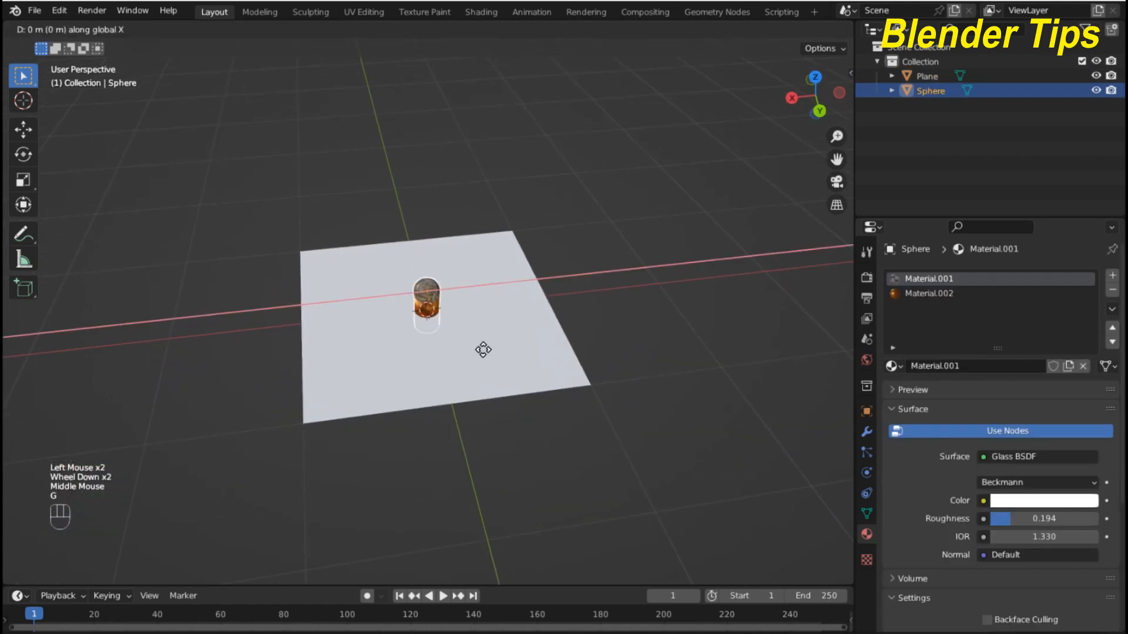
left_click(728, 322)
- Select the plane and switch to the Geometry Nodes workspace
middle_click_drag(589, 397, 478, 364)
scroll(617, 344, "up", 2)
scroll(584, 335, "down", 1)
scroll(478, 364, "down", 2)
left_click(479, 364)
middle_click_drag(599, 231, 635, 162)
left_click(714, 12)
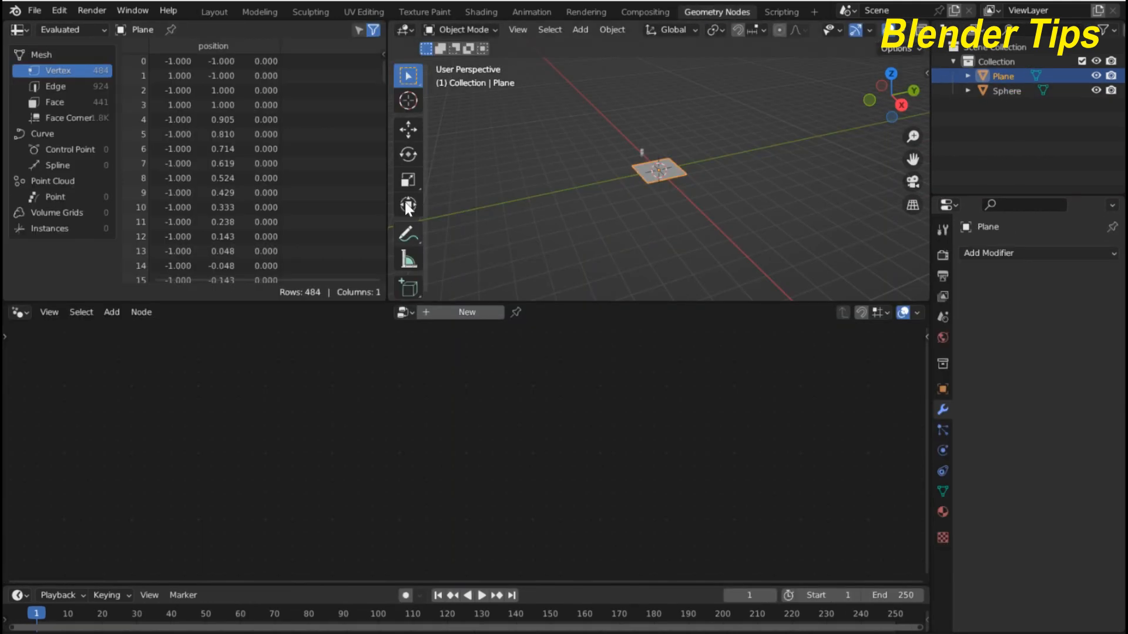
- Expand the 3D viewport over the spreadsheet area and create a new geometry node tree for the plane
left_click_drag(392, 22, 363, 49)
left_click(443, 313)
scroll(405, 349, "up", 2)
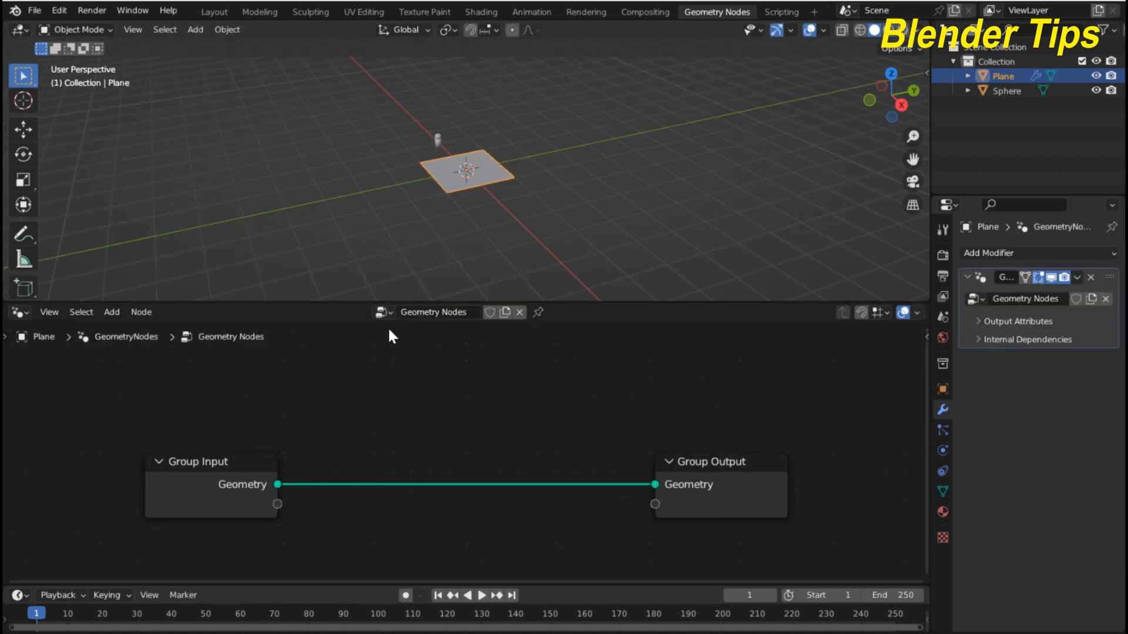
scroll(424, 177, "up", 3)
scroll(428, 182, "up", 2)
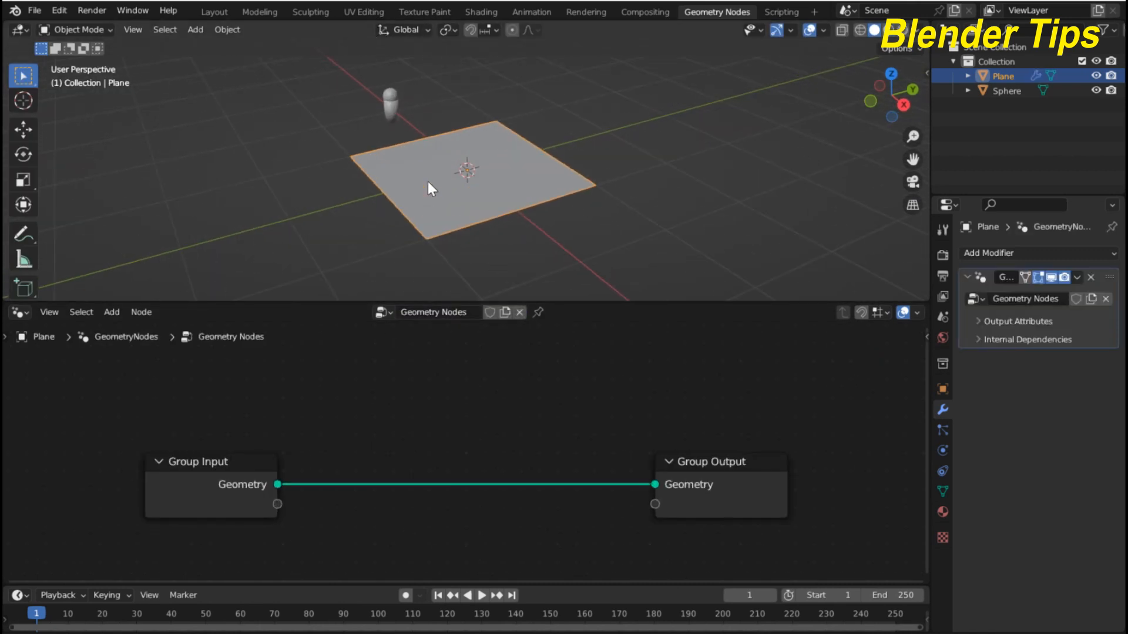
scroll(395, 412, "down", 1)
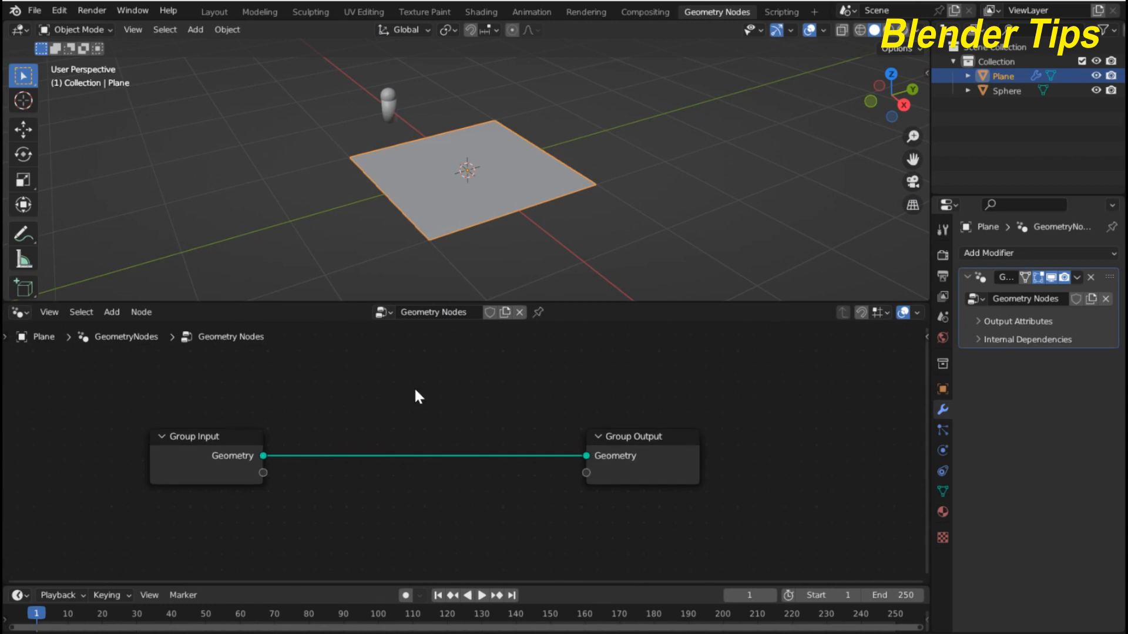
scroll(415, 393, "up", 1)
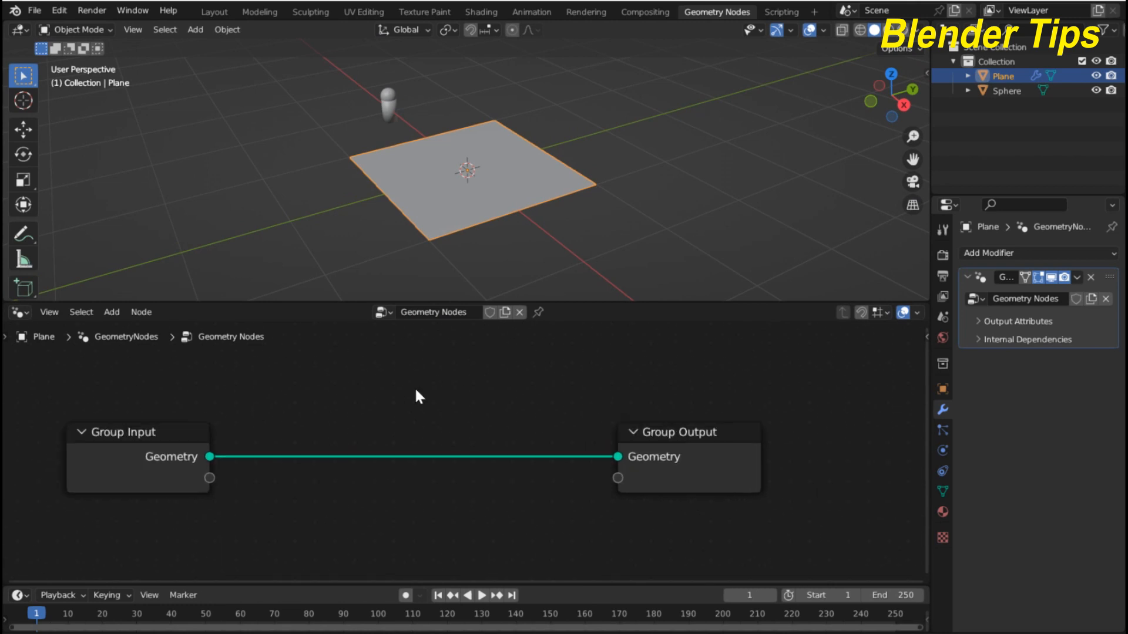
- Insert an Instance on Points node between the Group Input and Group Output nodes
key("shift+a")
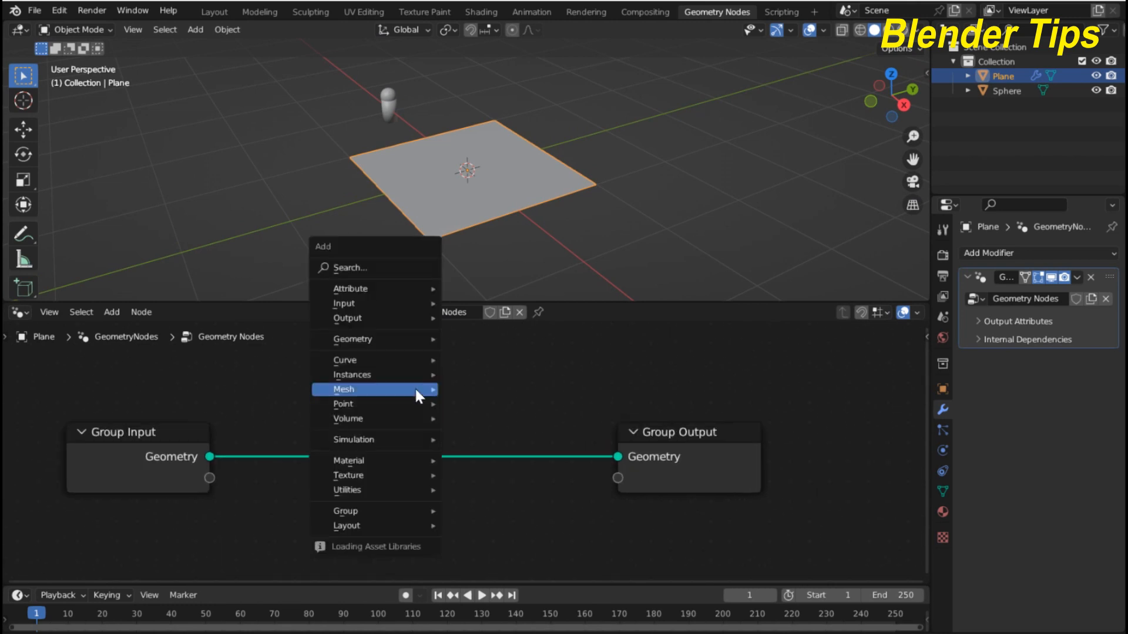
left_click(388, 268)
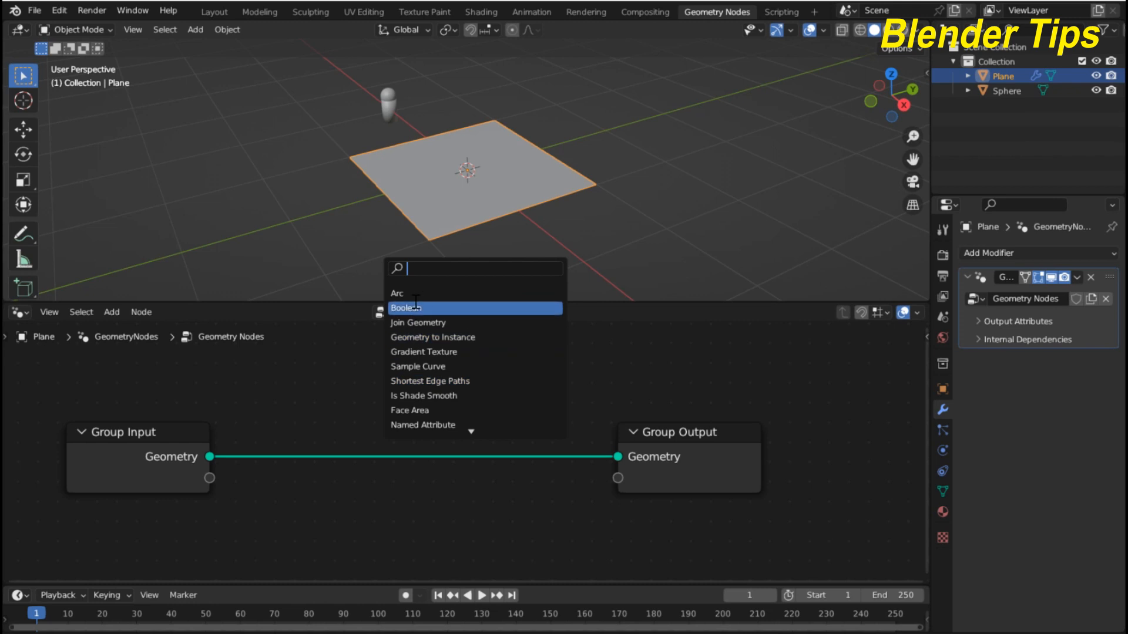
type("in")
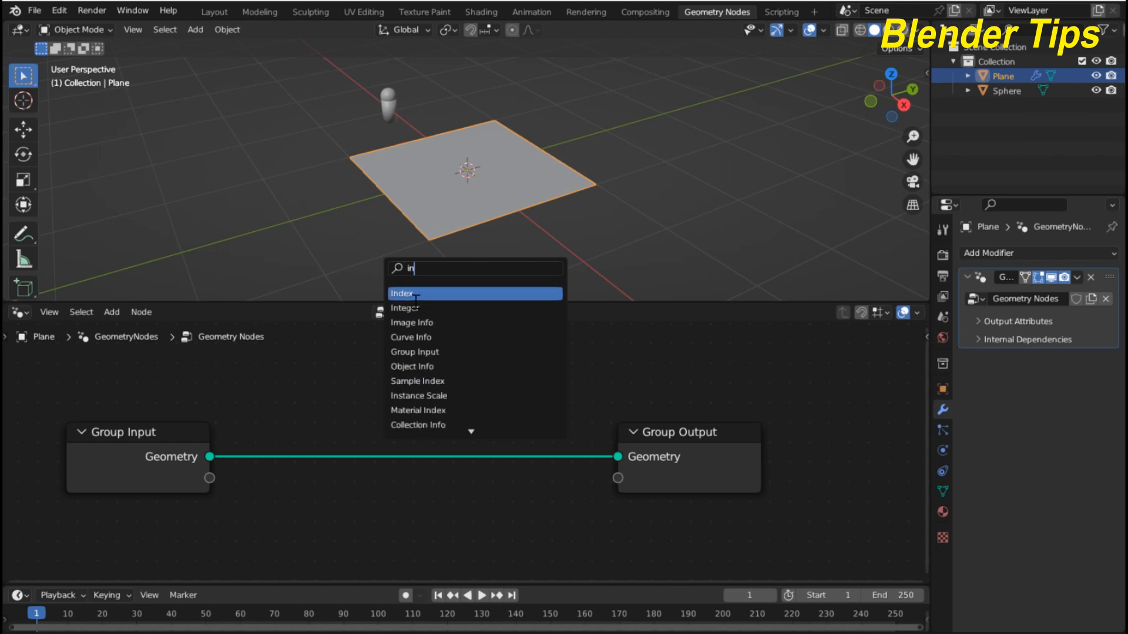
type("s")
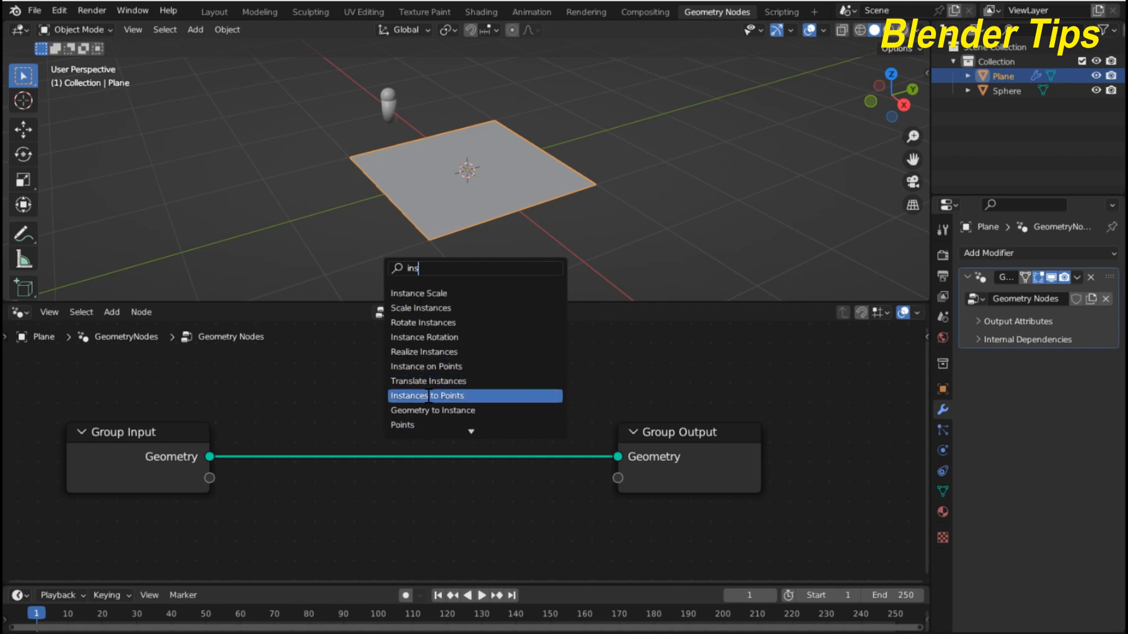
left_click(428, 366)
left_click(514, 398)
middle_click_drag(648, 376, 738, 392)
left_click_drag(570, 349, 618, 362)
middle_click_drag(456, 480, 373, 461)
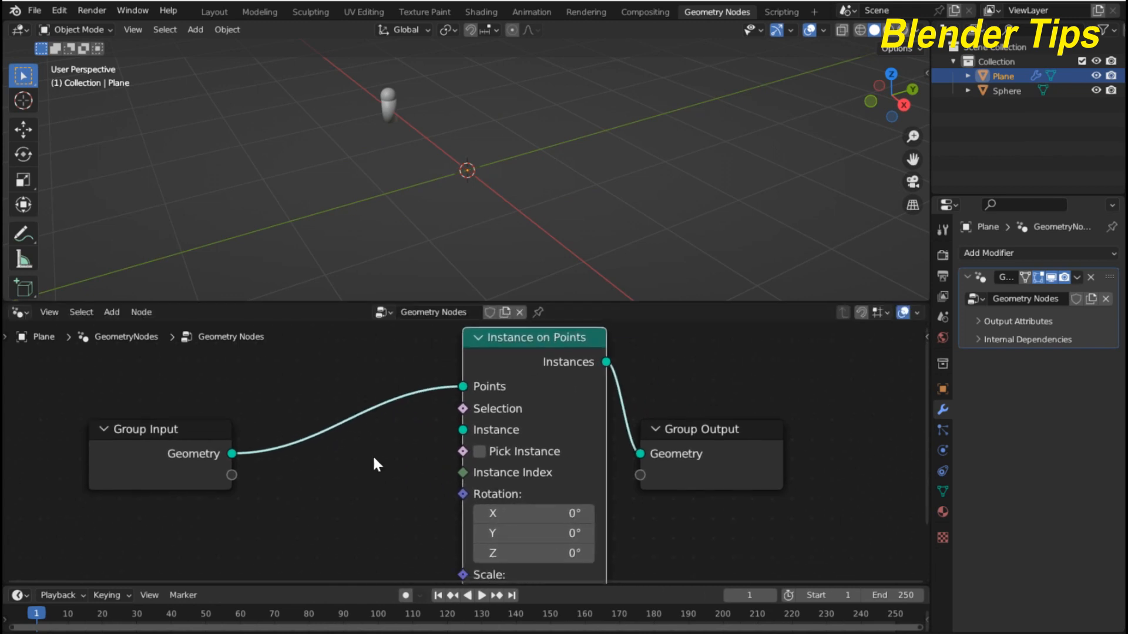
- Add a Grid node and feed its Mesh output into the Points input of Instance on Points
key("shift+a")
mouse_move(304, 380)
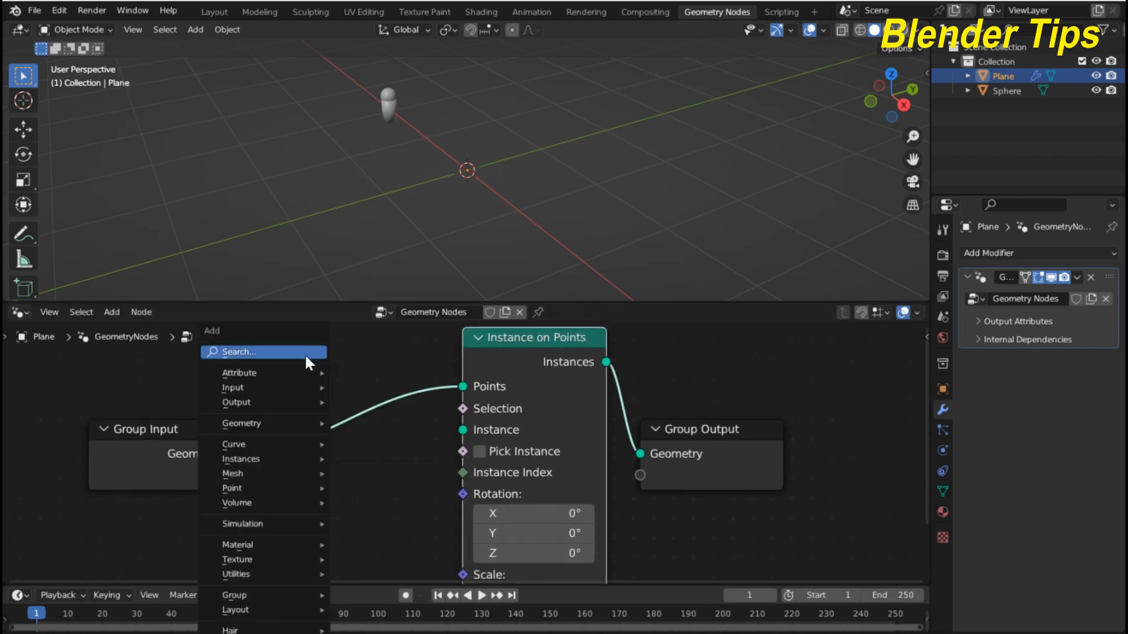
left_click(305, 353)
type("gr")
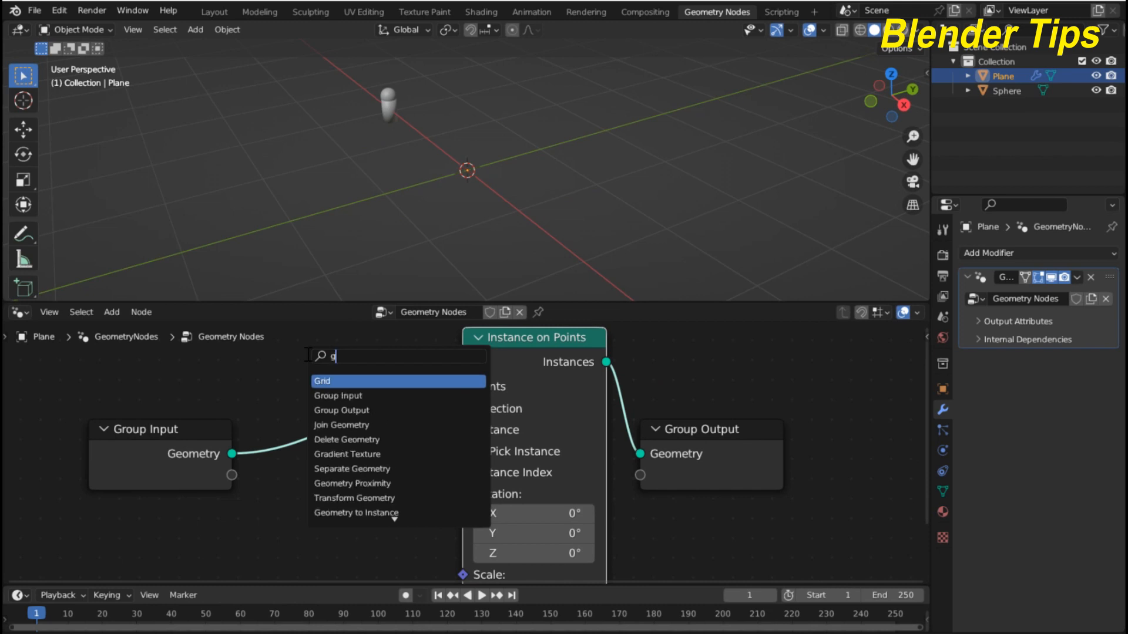
left_click(330, 383)
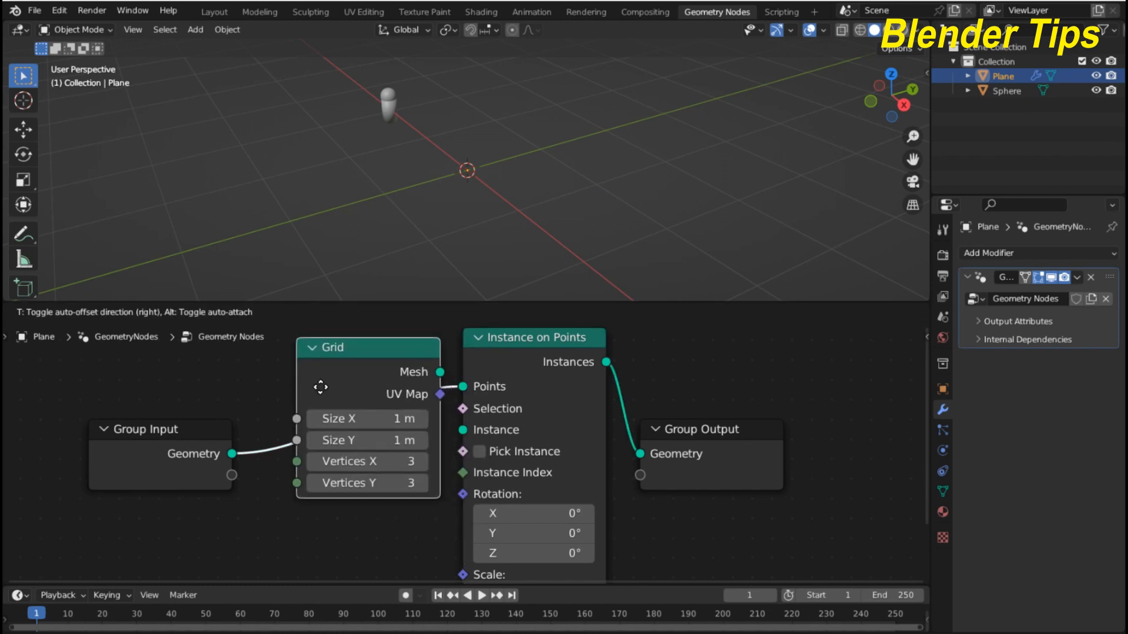
left_click(320, 392)
middle_click_drag(473, 456, 383, 414)
scroll(338, 428, "down", 4)
scroll(342, 489, "up", 1)
middle_click_drag(342, 488, 333, 495)
- Add an Object Info node and link its Geometry output to the Instance input of Instance on Points
key("shift+a")
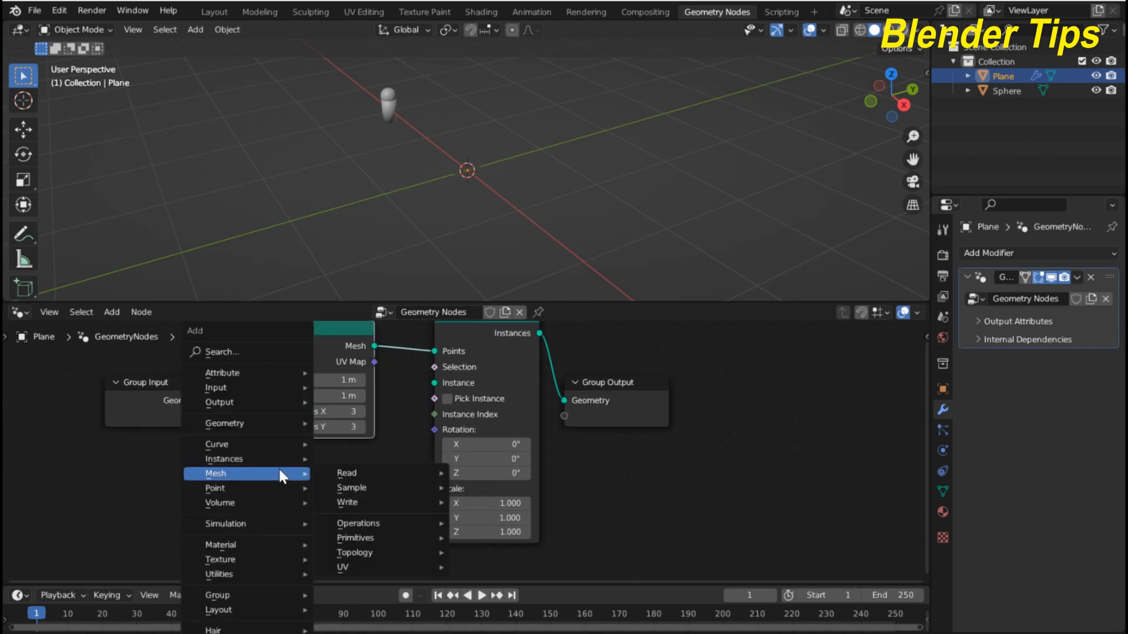
left_click(253, 353)
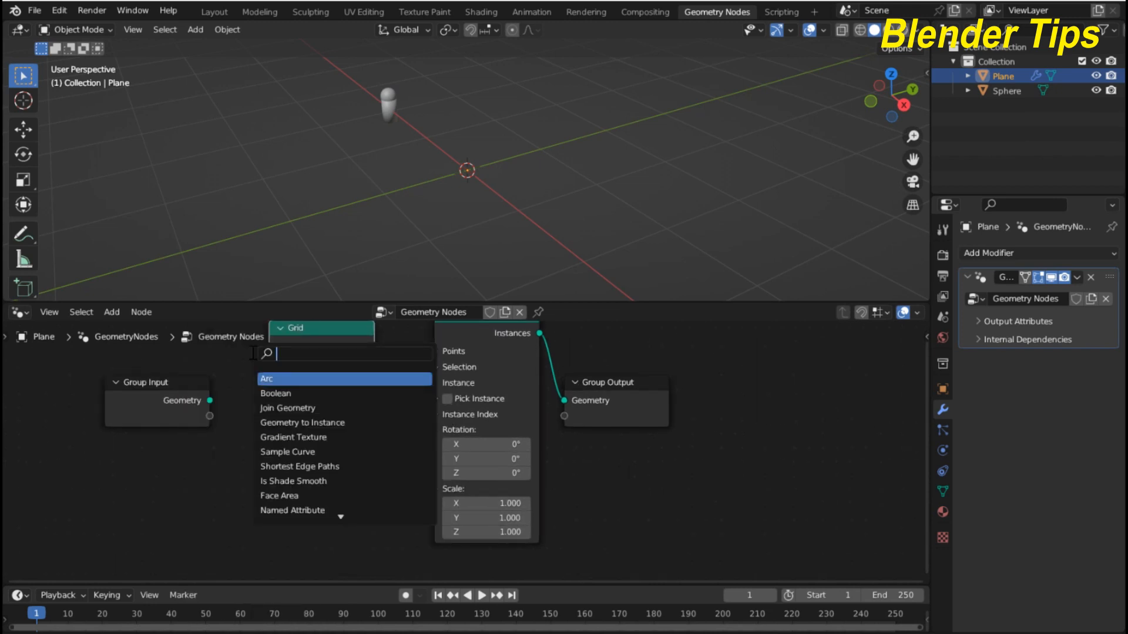
type("ob")
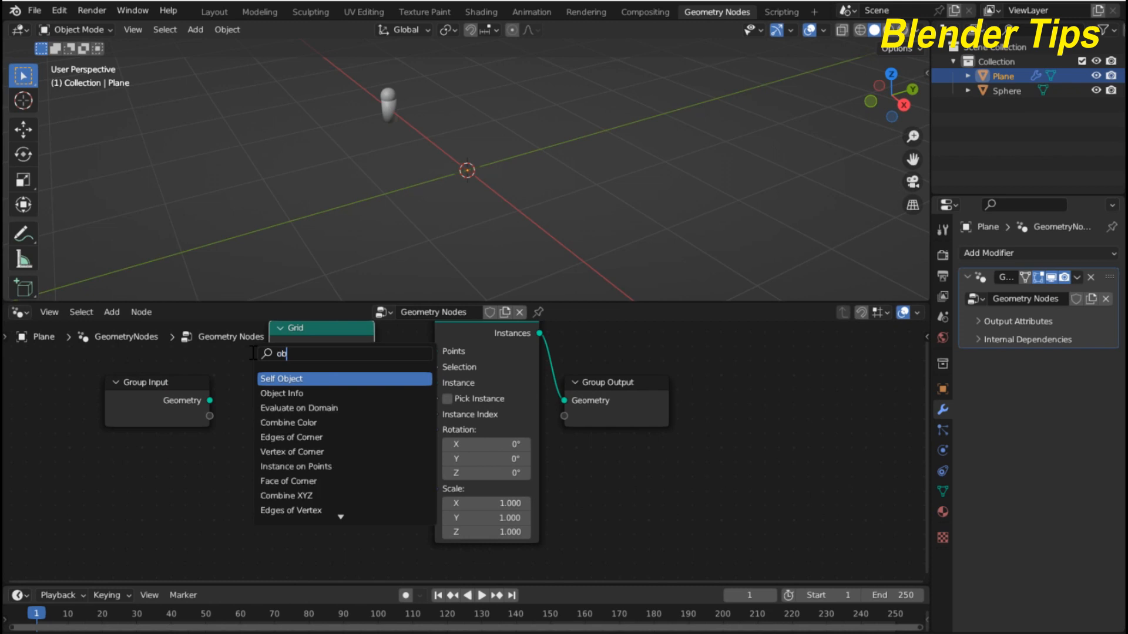
left_click(273, 393)
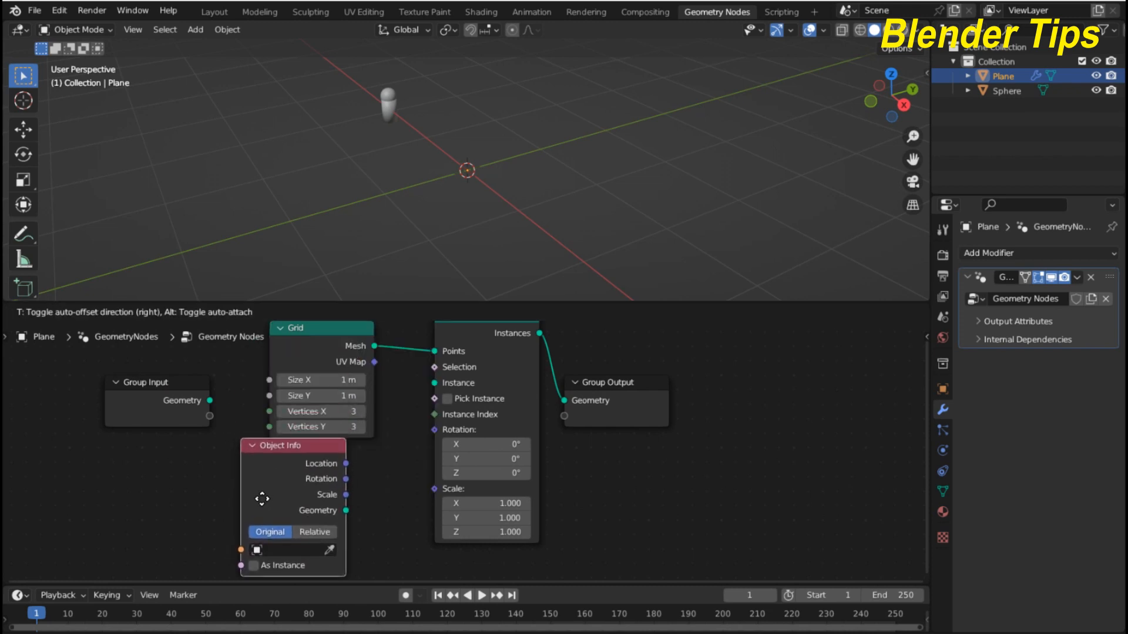
left_click(359, 486)
left_click_drag(344, 514, 356, 506)
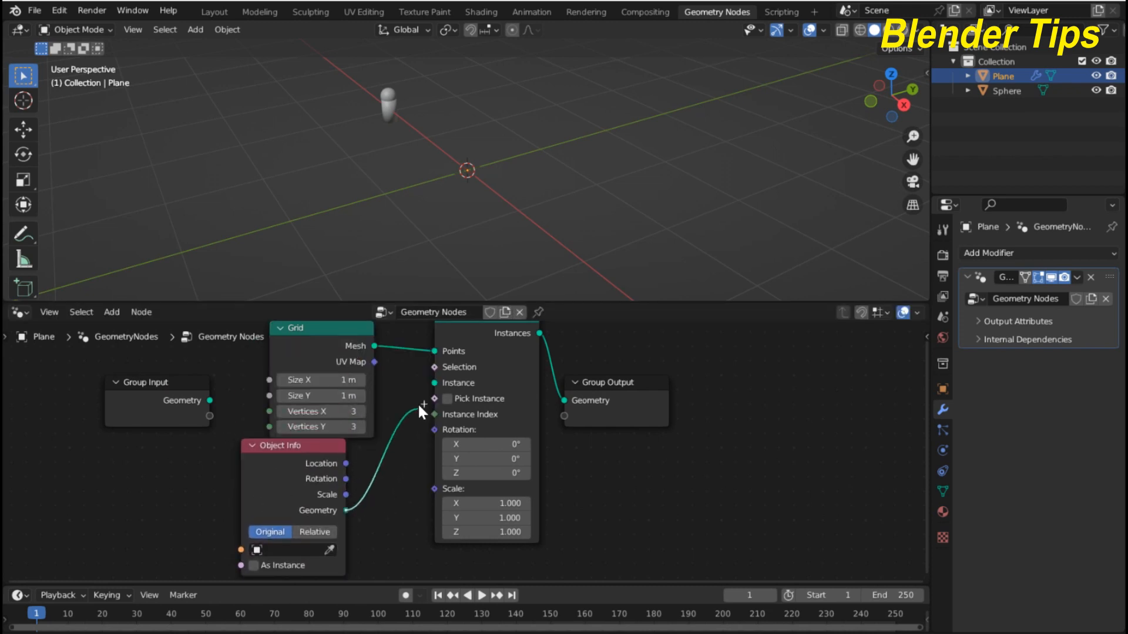
left_click_drag(417, 403, 424, 386)
- Set the Object Info node's object to Sphere and view the instances in the viewport
middle_click_drag(394, 523, 411, 491)
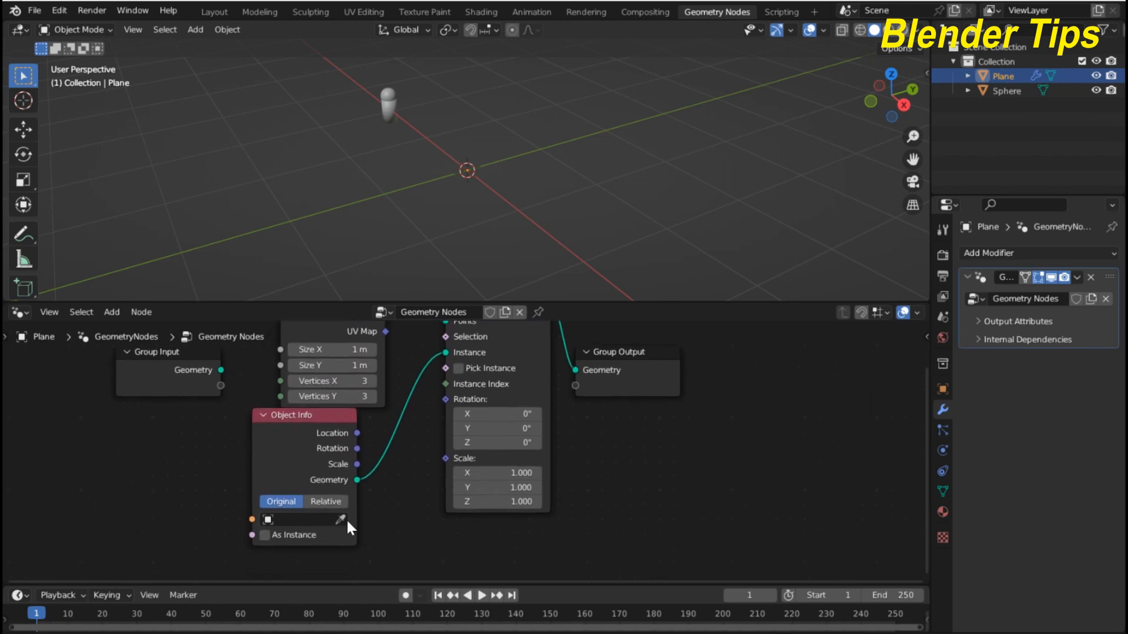
left_click(317, 520)
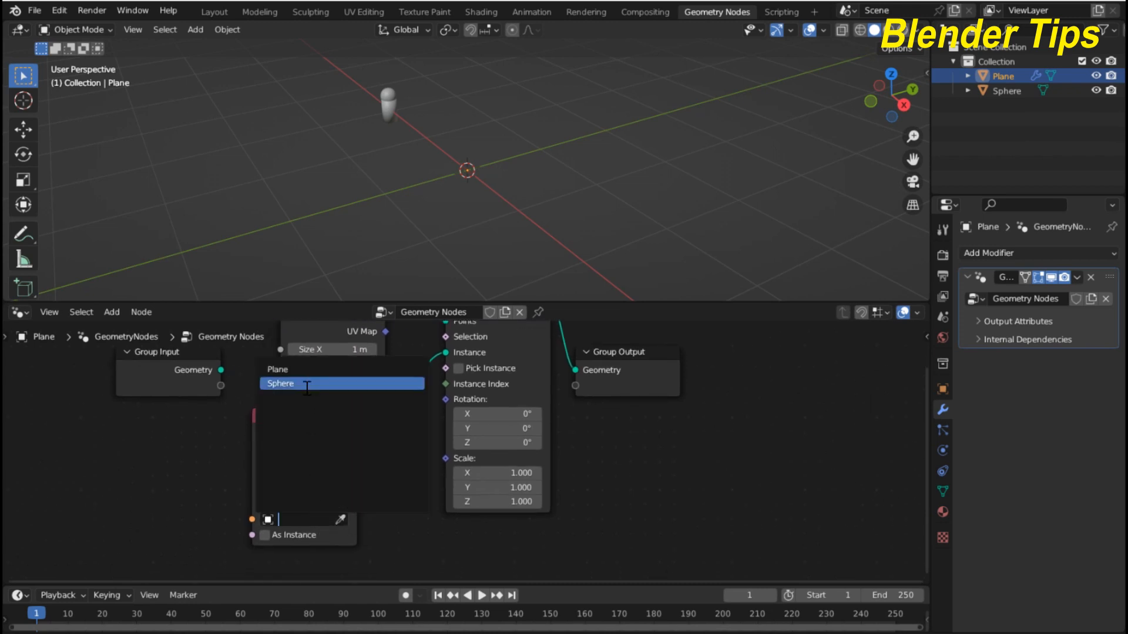
left_click(282, 383)
middle_click_drag(460, 143, 500, 235)
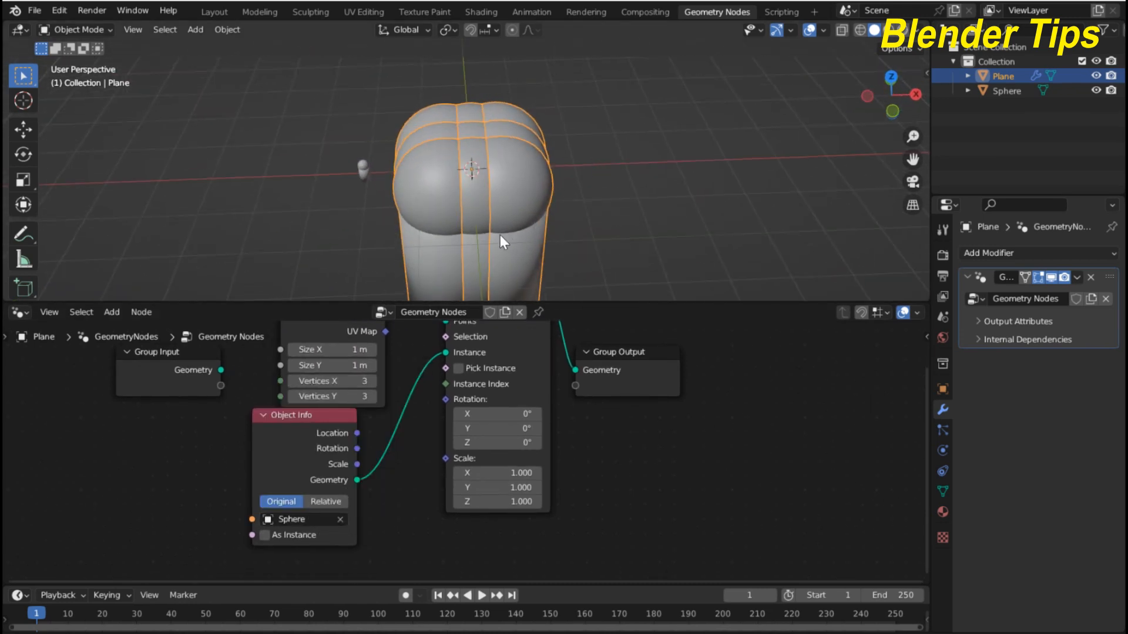
- Set the Grid node's Size X and Size Y to 10 m
middle_click_drag(357, 355, 371, 420)
scroll(377, 432, "up", 2)
left_click_drag(358, 415, 358, 435)
left_click(338, 417)
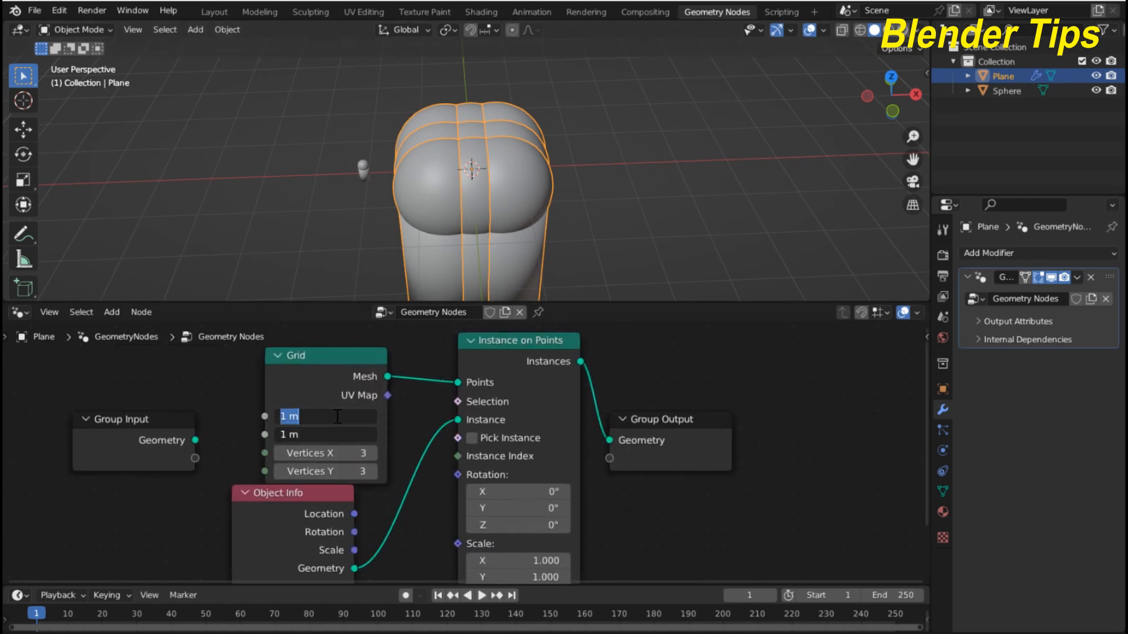
type("10")
key("Return")
- Set the Grid node's Vertices X and Vertices Y to 50
middle_click_drag(370, 432, 381, 389)
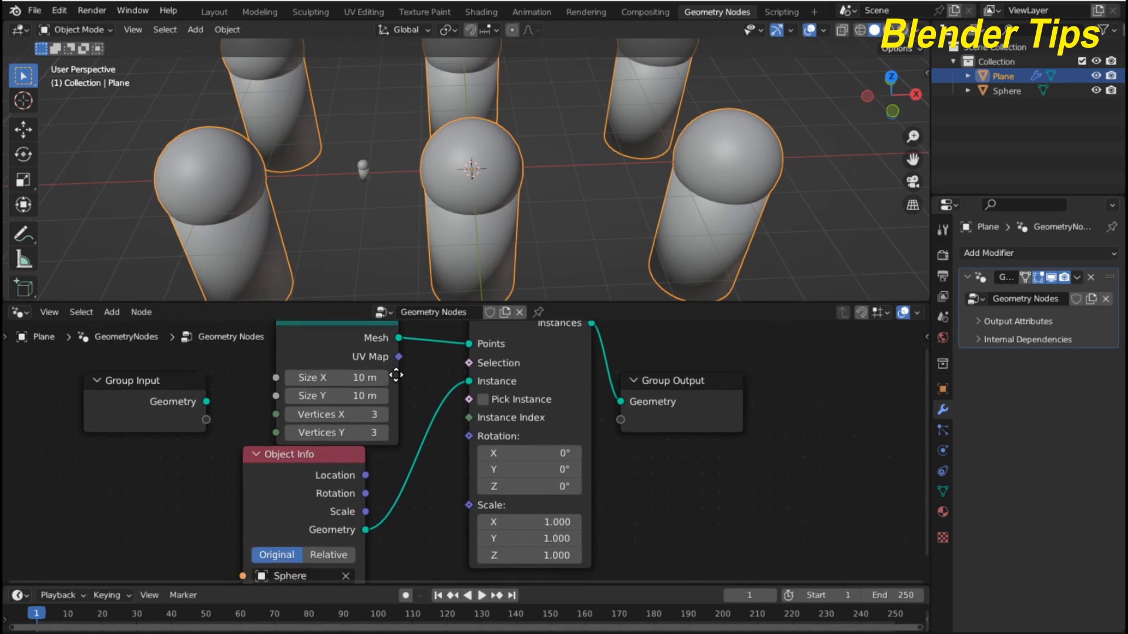
left_click_drag(352, 410, 352, 408)
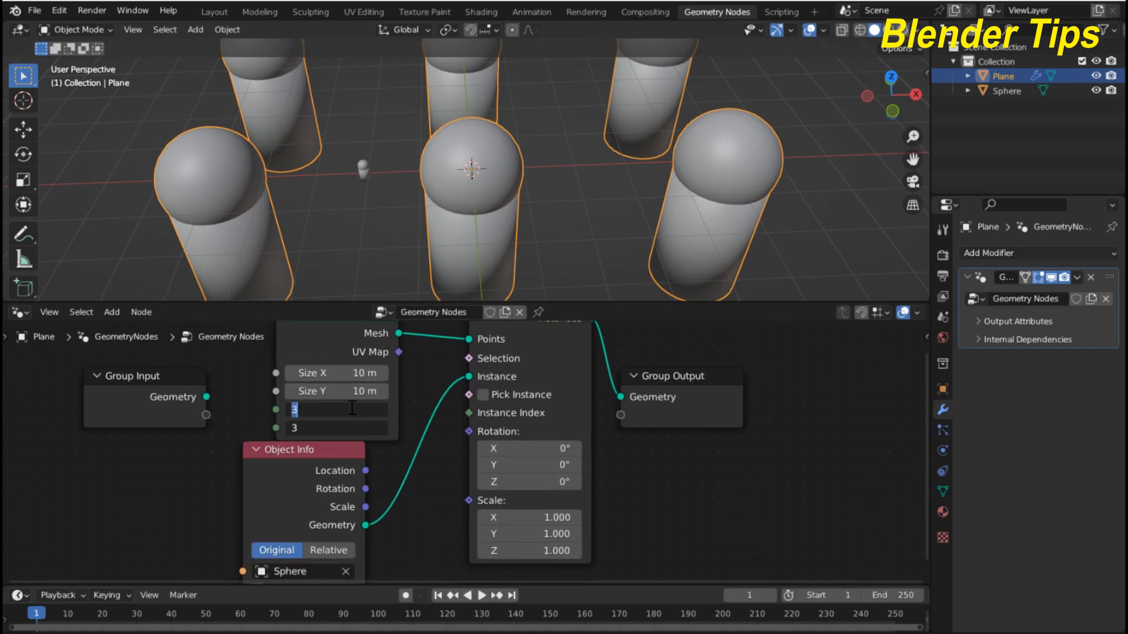
key("Return")
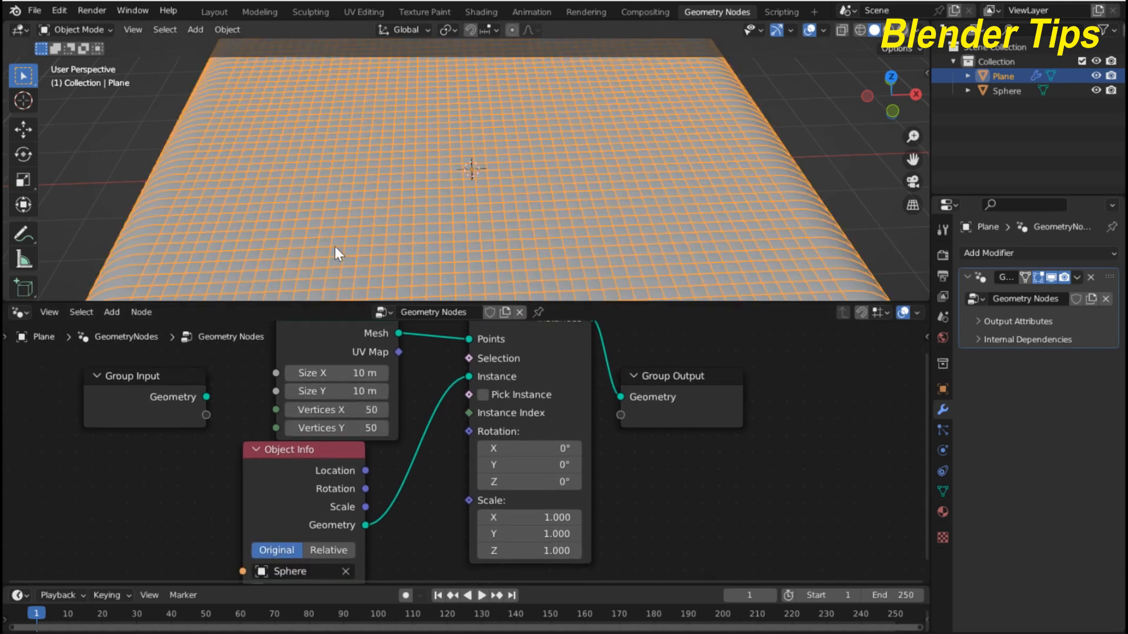
- Examine the spacing and overlap of the grid instances in perspective and from the top
scroll(347, 223, "down", 4)
middle_click_drag(361, 203, 624, 146)
scroll(478, 129, "up", 2)
scroll(478, 130, "down", 2)
scroll(573, 242, "down", 4)
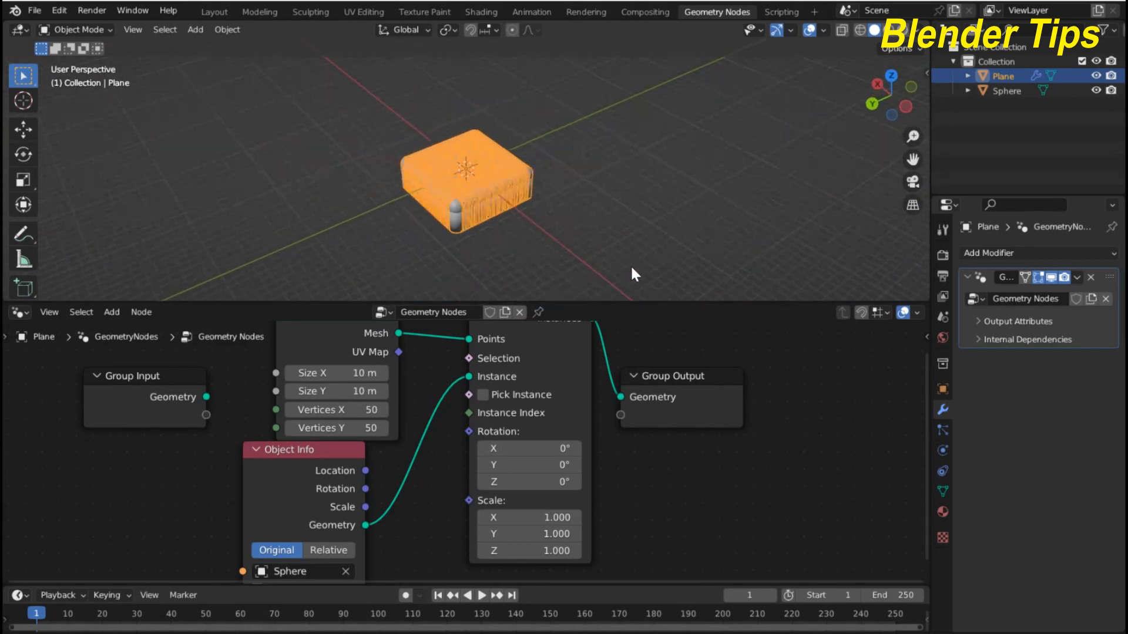
middle_click_drag(630, 265, 614, 277)
scroll(614, 277, "up", 3)
key("KP_7")
left_click(630, 187)
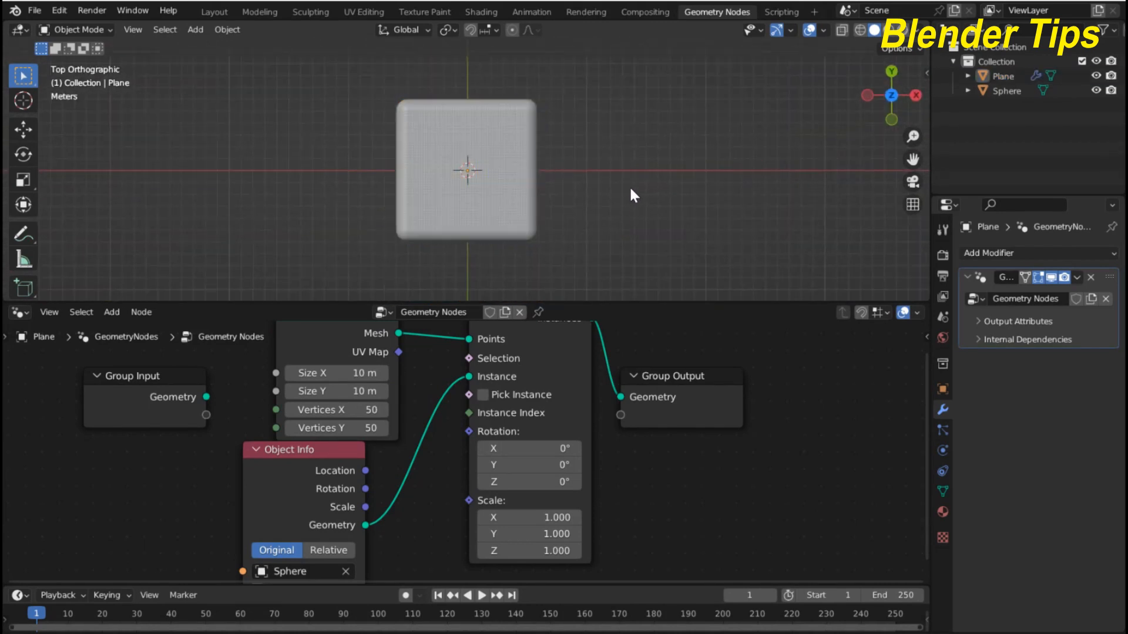
scroll(630, 188, "up", 3)
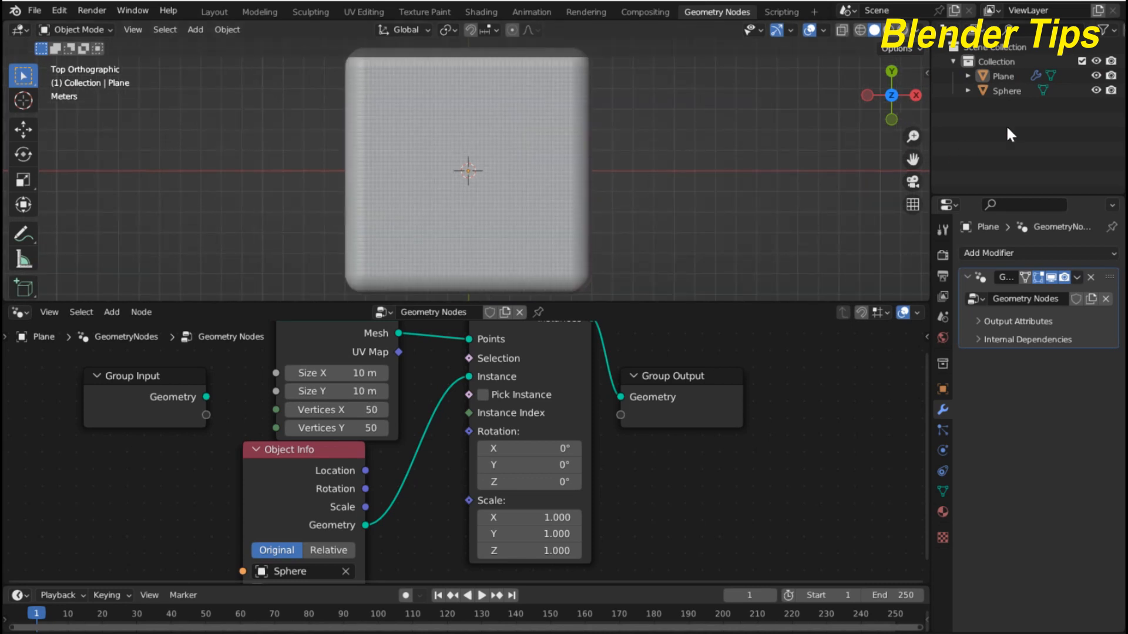
- Select the Sphere and move it about 5.3 m in the negative X direction, outside the instance grid
left_click(1006, 91)
scroll(503, 194, "down", 1)
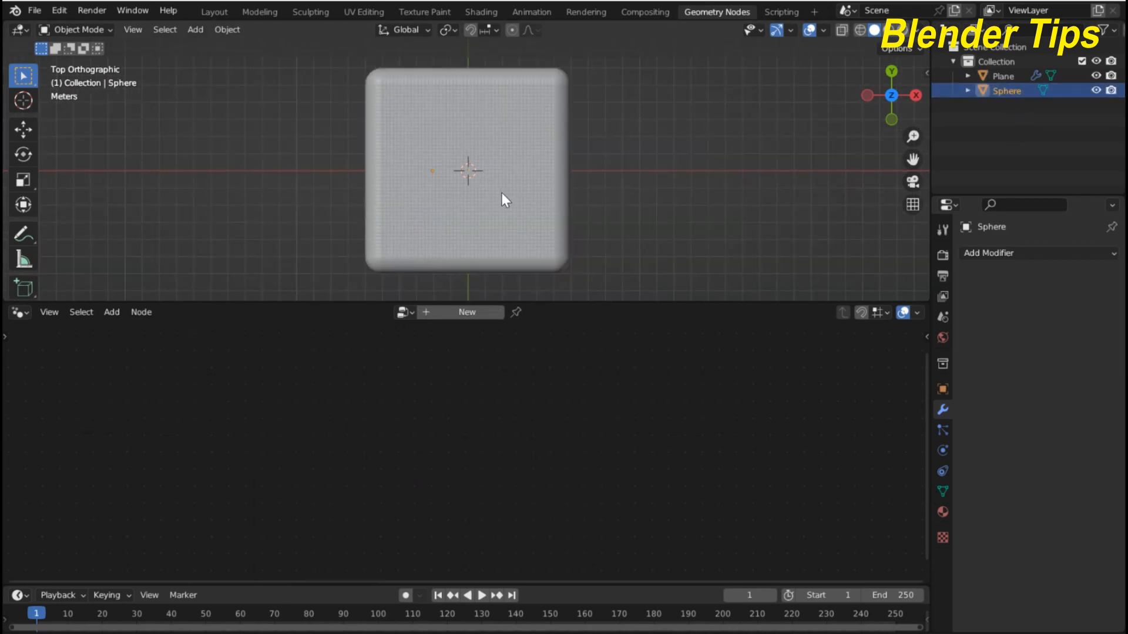
key("g")
key("x")
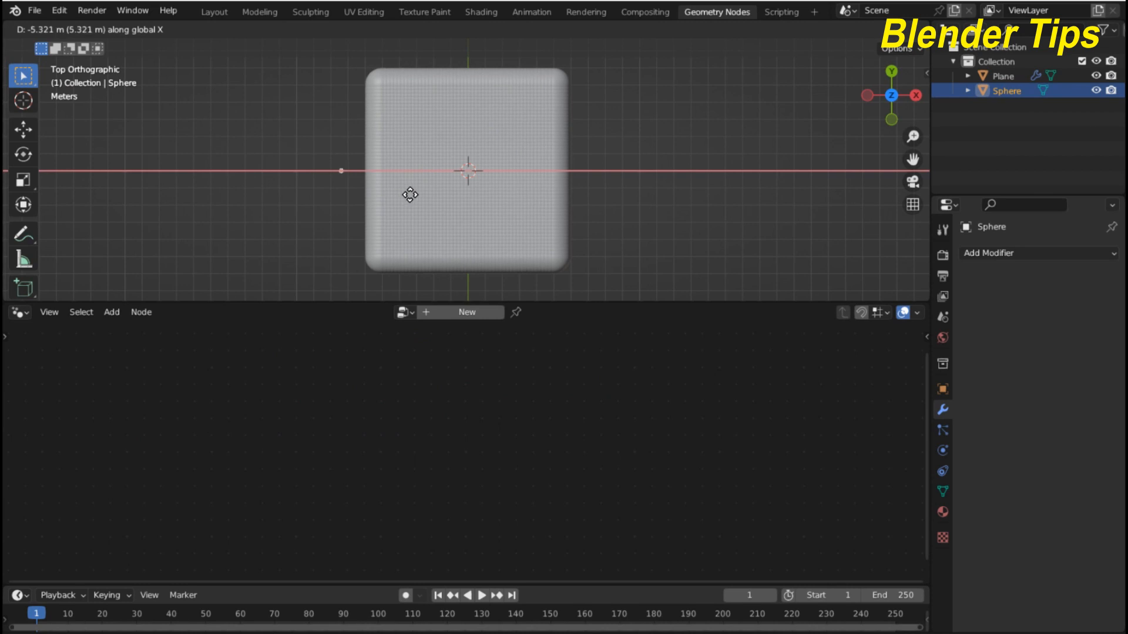
left_click(362, 204)
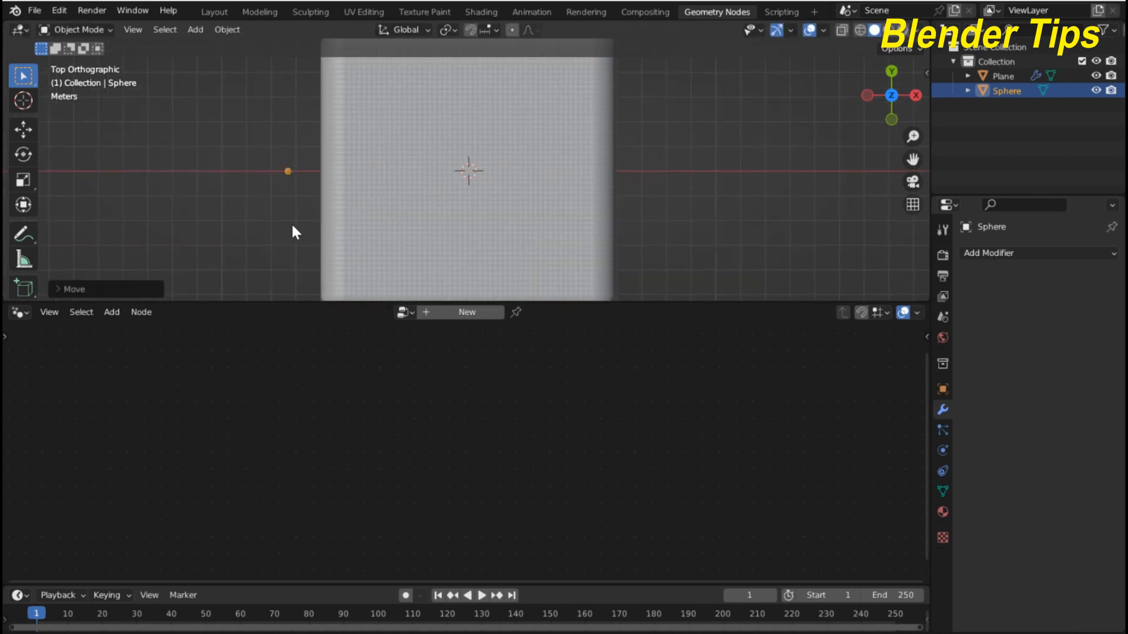
- Apply the Sphere's scale and check the spacing of its instances from the top
key("ctrl+a")
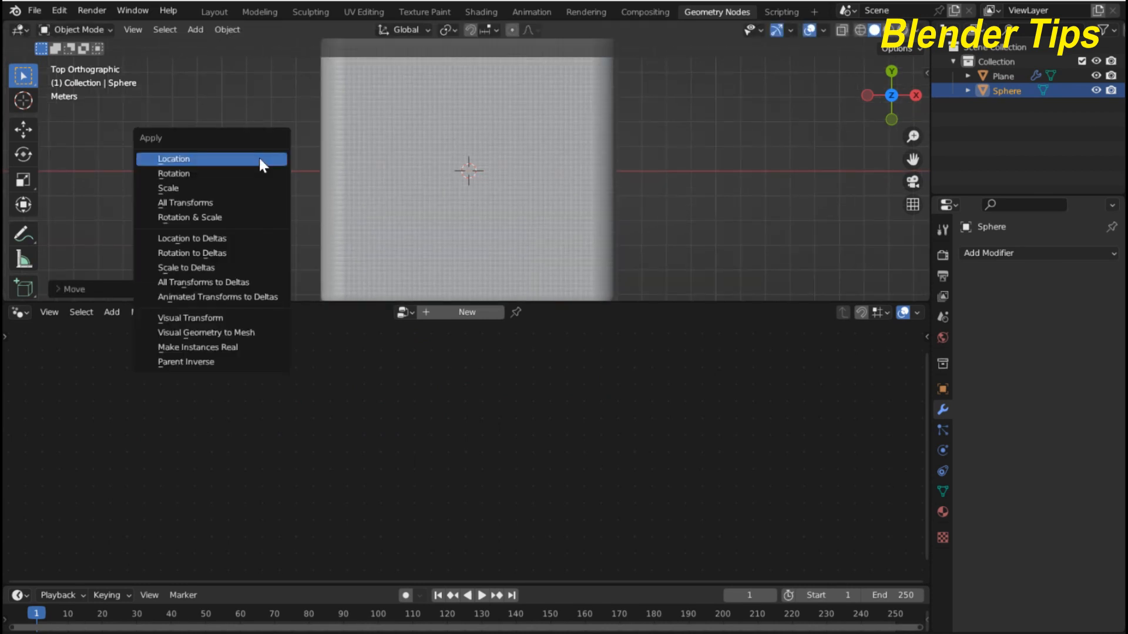
left_click(240, 183)
scroll(369, 203, "up", 5)
middle_click_drag(368, 203, 446, 217)
key("KP_7")
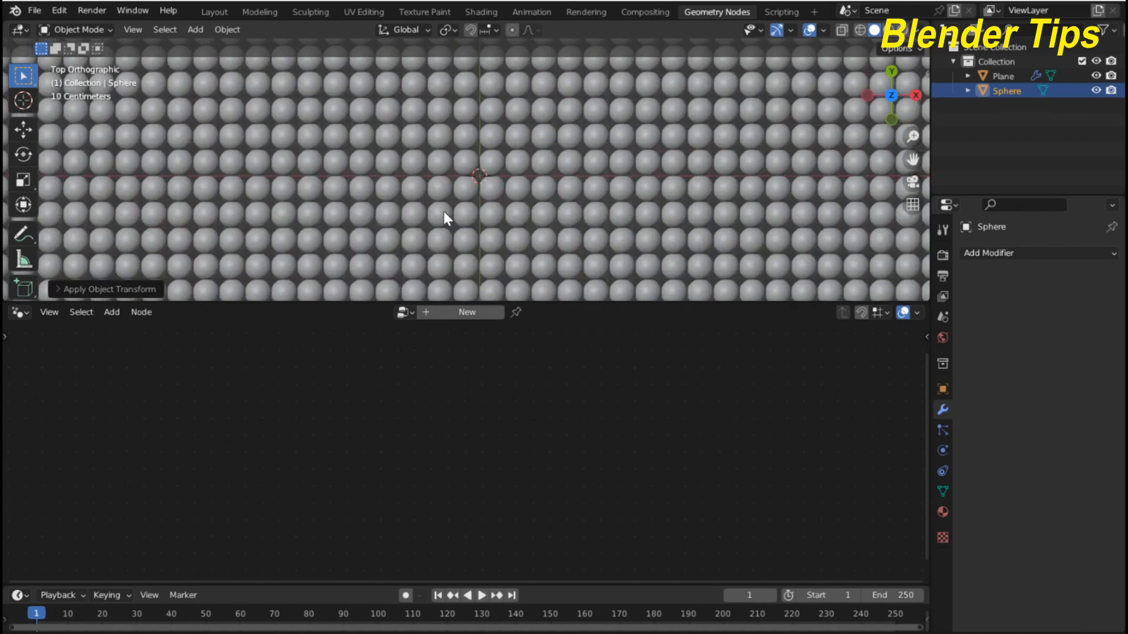
scroll(442, 212, "up", 7)
scroll(443, 211, "down", 10)
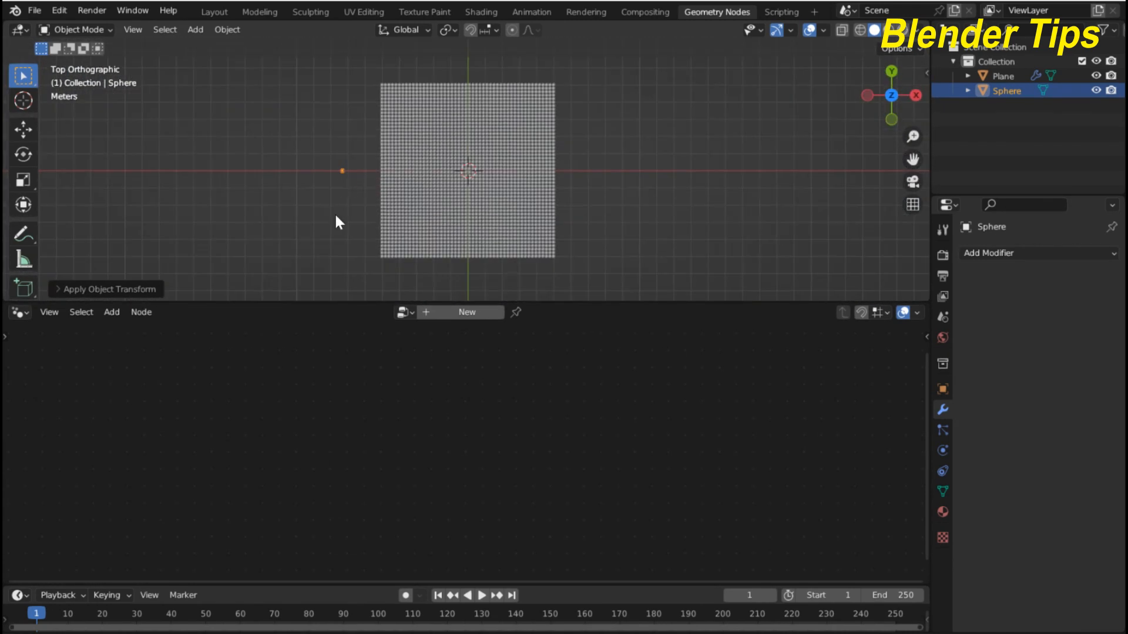
- Scale the Sphere down uniformly to about 0.92 and apply its scale
key("KP_Decimal")
scroll(464, 213, "down", 4)
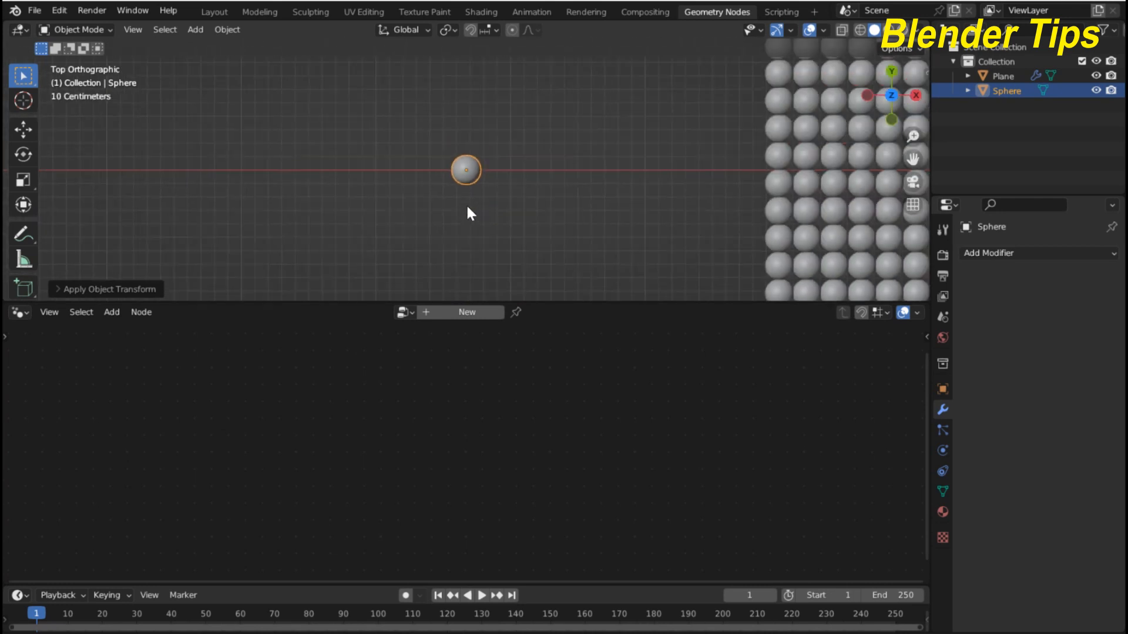
scroll(474, 208, "up", 5)
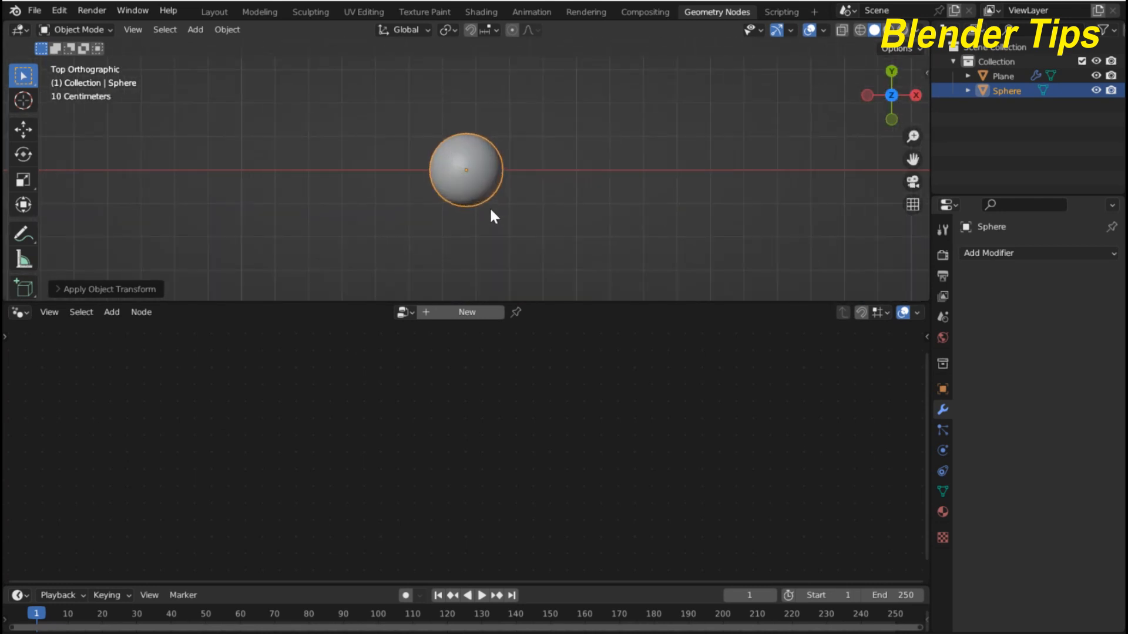
key("s")
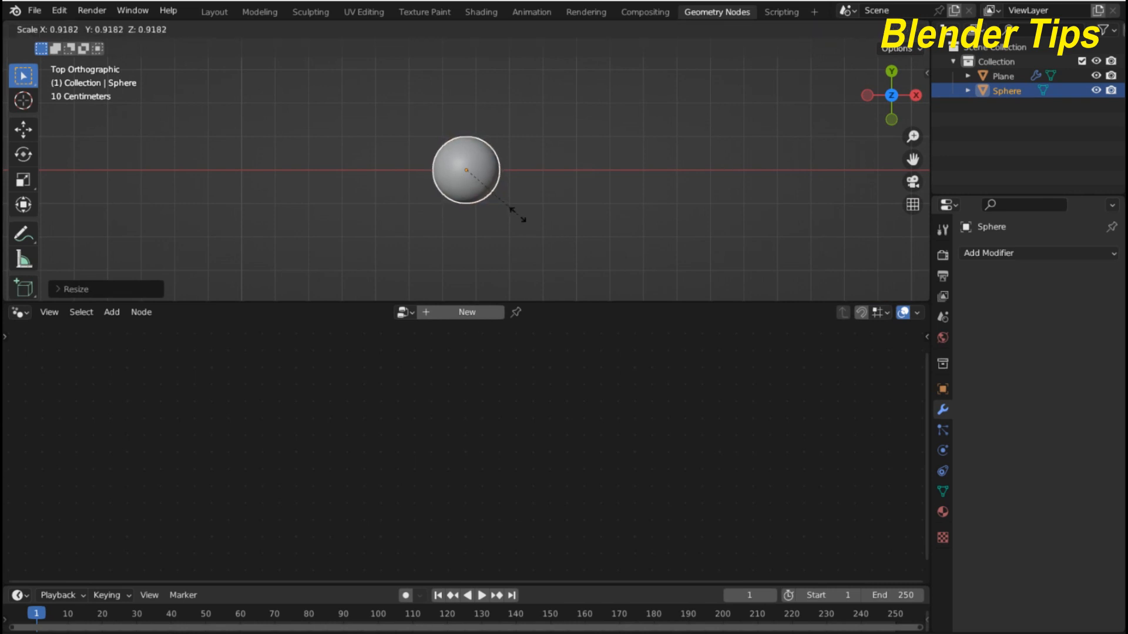
left_click(517, 214)
key("ctrl+a")
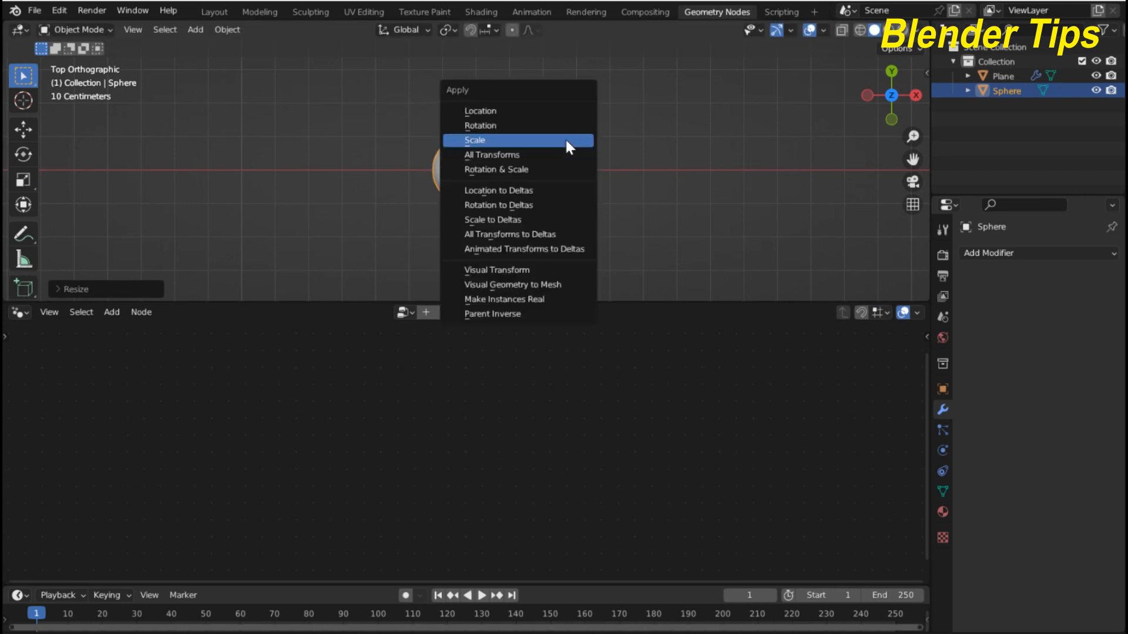
left_click(558, 155)
scroll(581, 154, "down", 8)
scroll(692, 171, "up", 4)
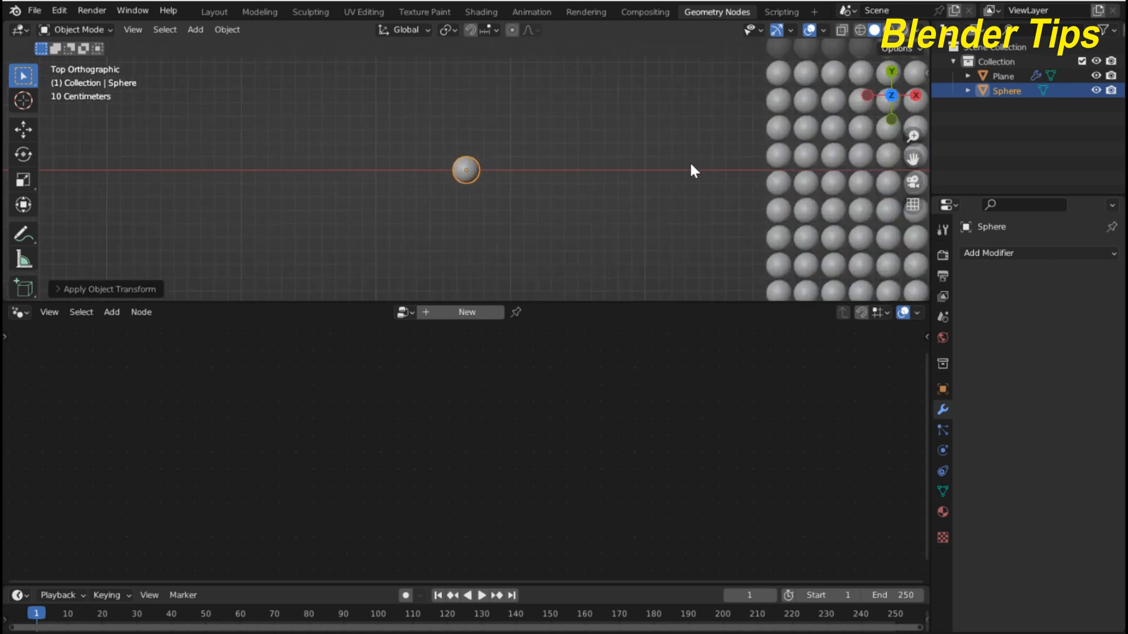
- Select the instanced Plane and move its Object Info node away from the Grid node to free up space
scroll(690, 171, "down", 8)
left_click(689, 171)
scroll(693, 206, "down", 3)
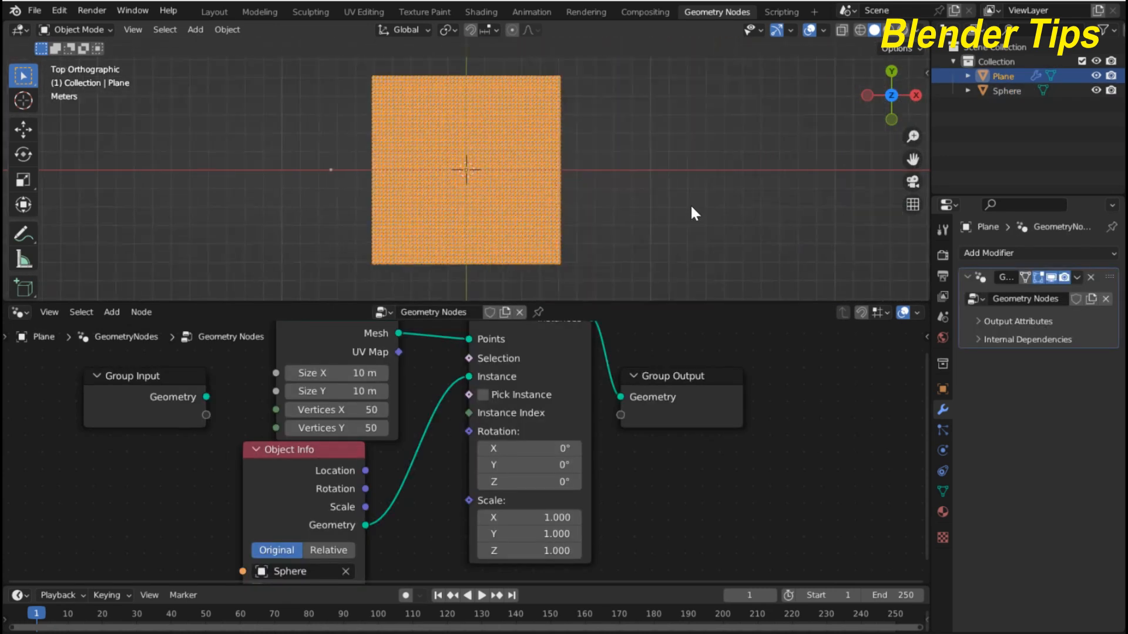
middle_click_drag(690, 204, 384, 302)
middle_click_drag(387, 451, 379, 403)
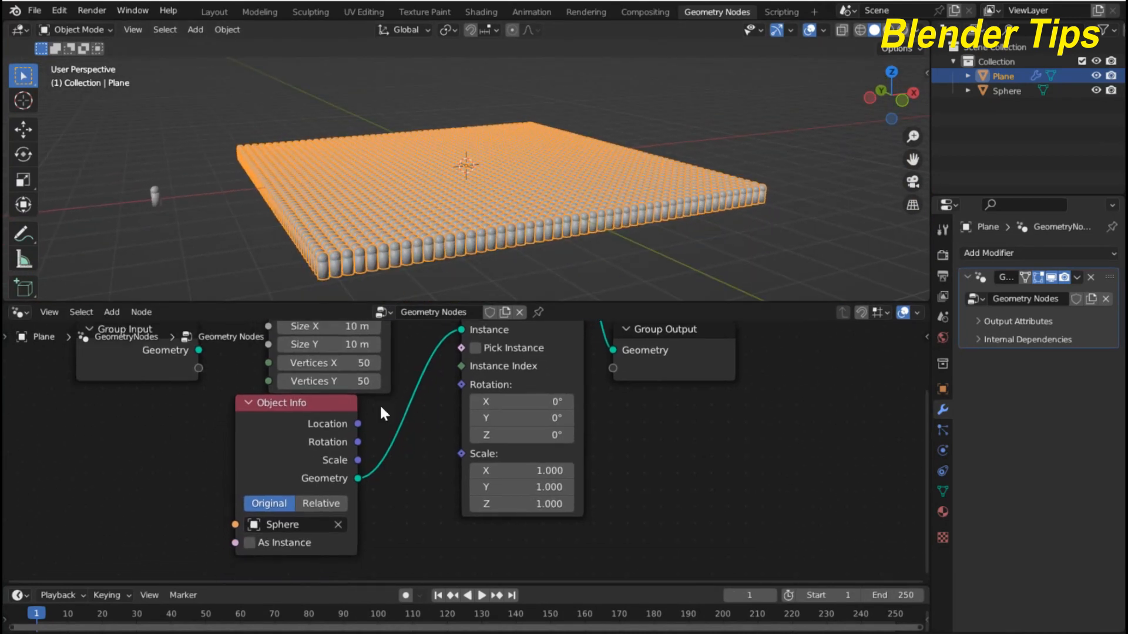
left_click_drag(285, 400, 52, 397)
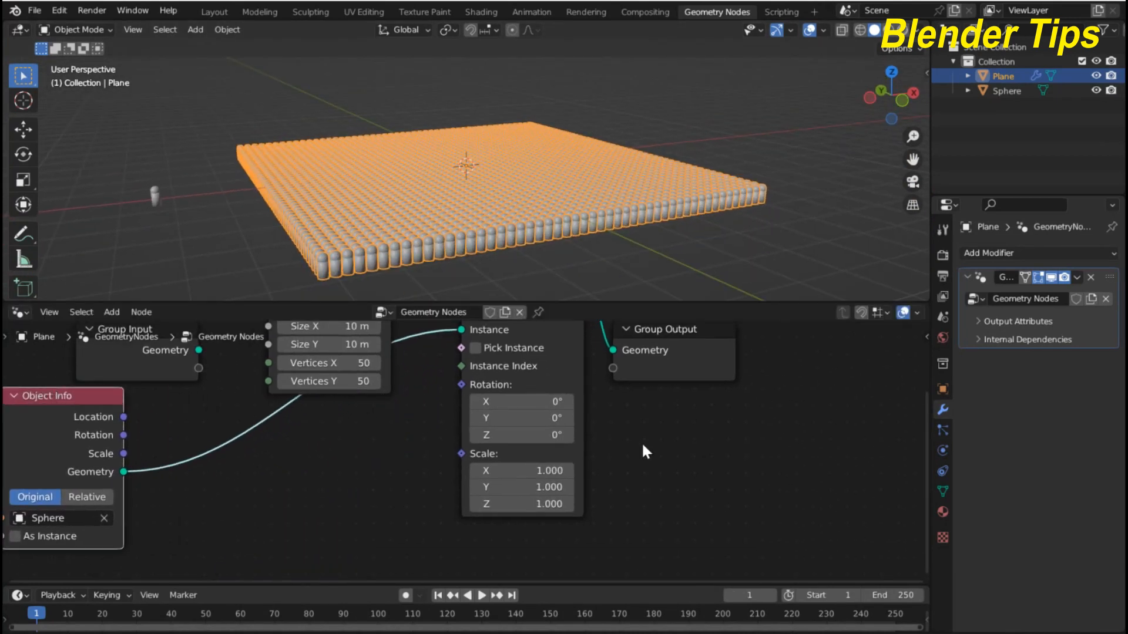
middle_click_drag(696, 444, 787, 444)
scroll(586, 235, "up", 4)
scroll(586, 235, "down", 4)
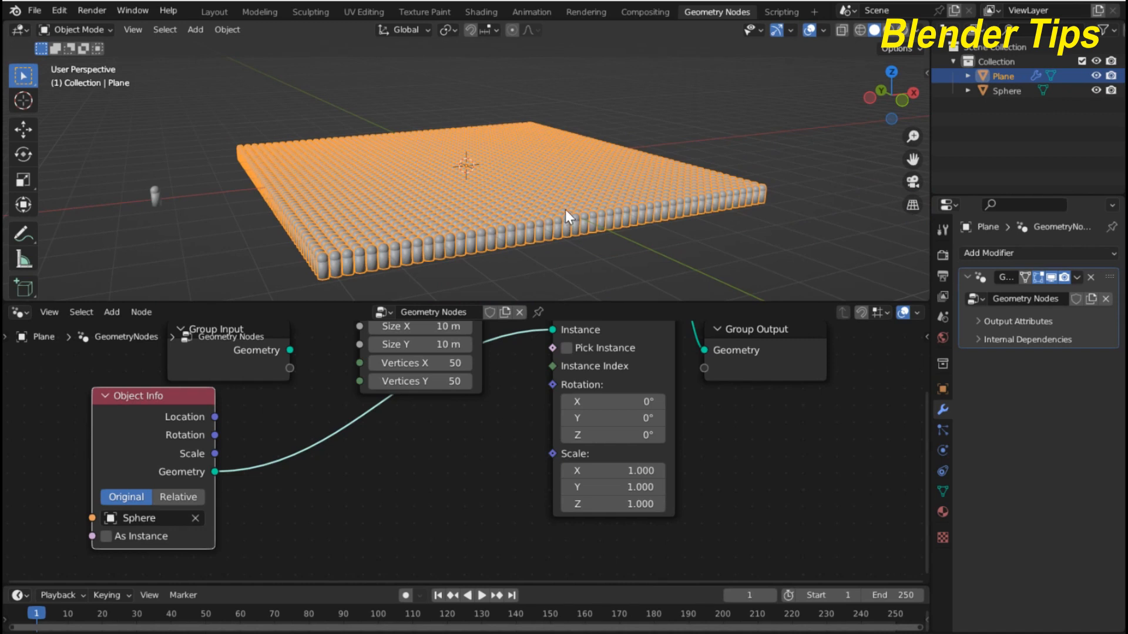
- Add a Noise Texture node and place it beside the Object Info node
mouse_move(565, 210)
middle_mouse_down("shift")
mouse_move(583, 188)
mouse_move(580, 202)
middle_mouse_up("shift")
scroll(393, 464, "up", 1)
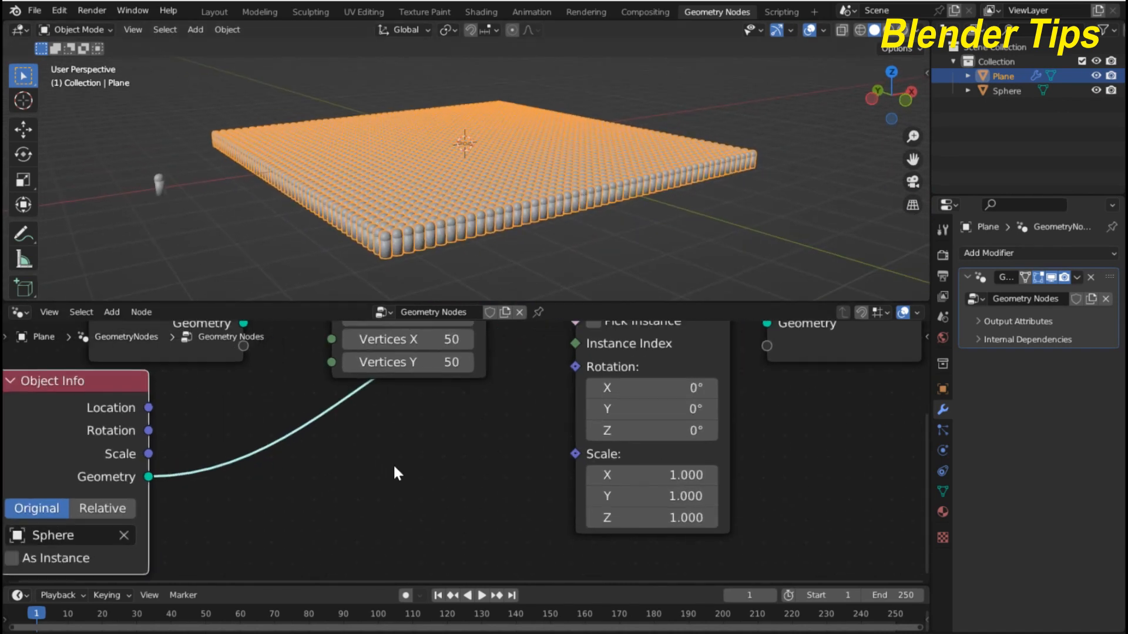
scroll(393, 462, "down", 1)
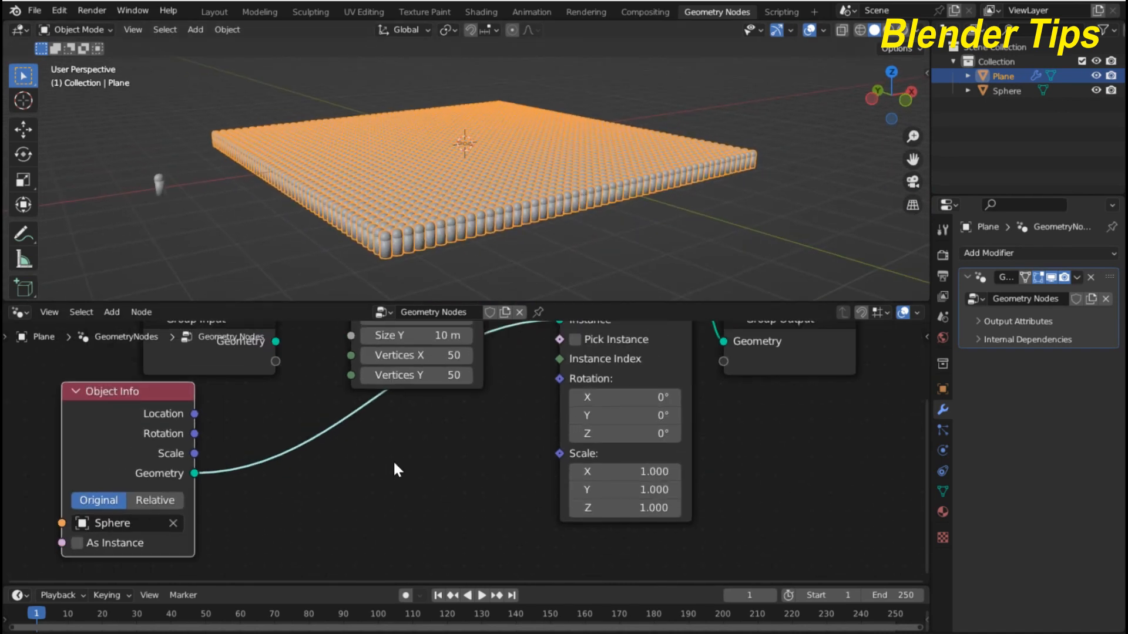
key("shift+a")
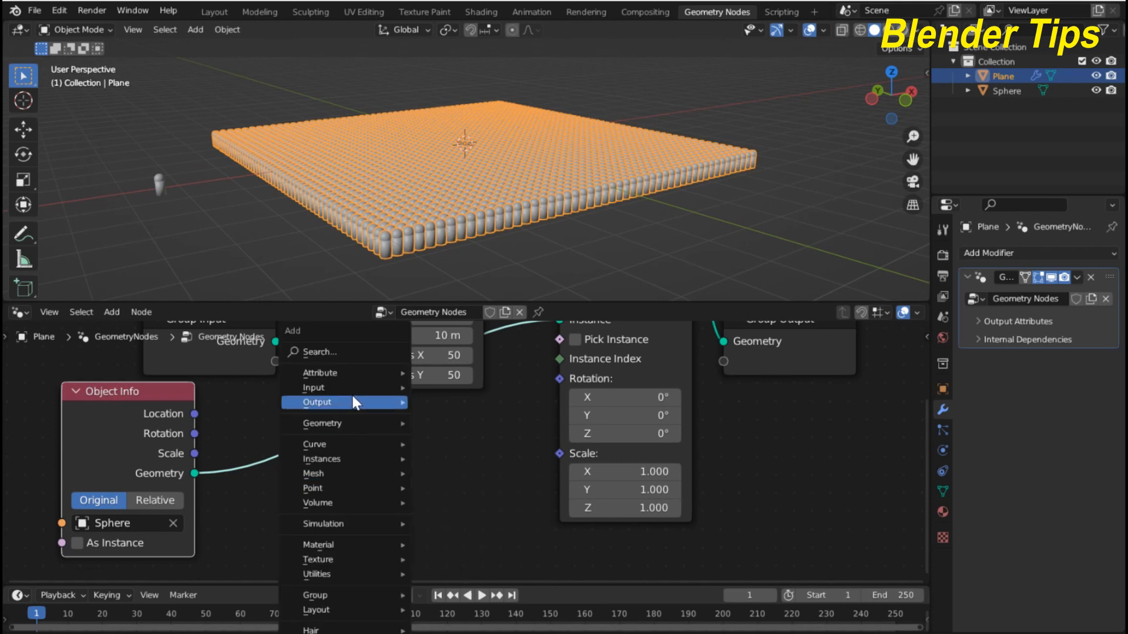
left_click(346, 352)
type("no")
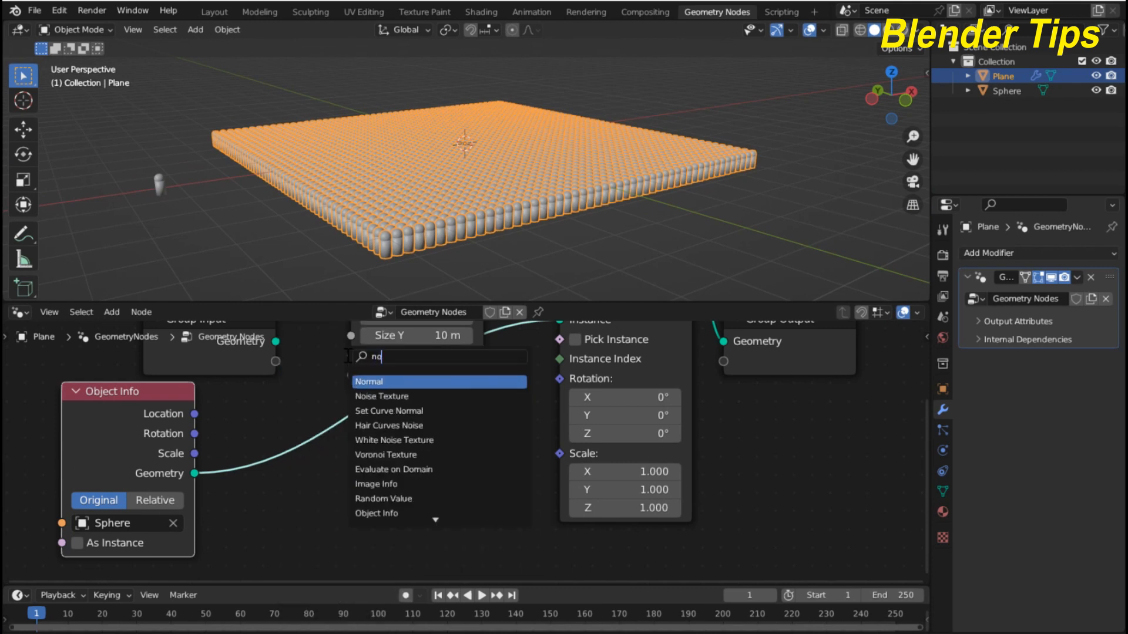
left_click(366, 396)
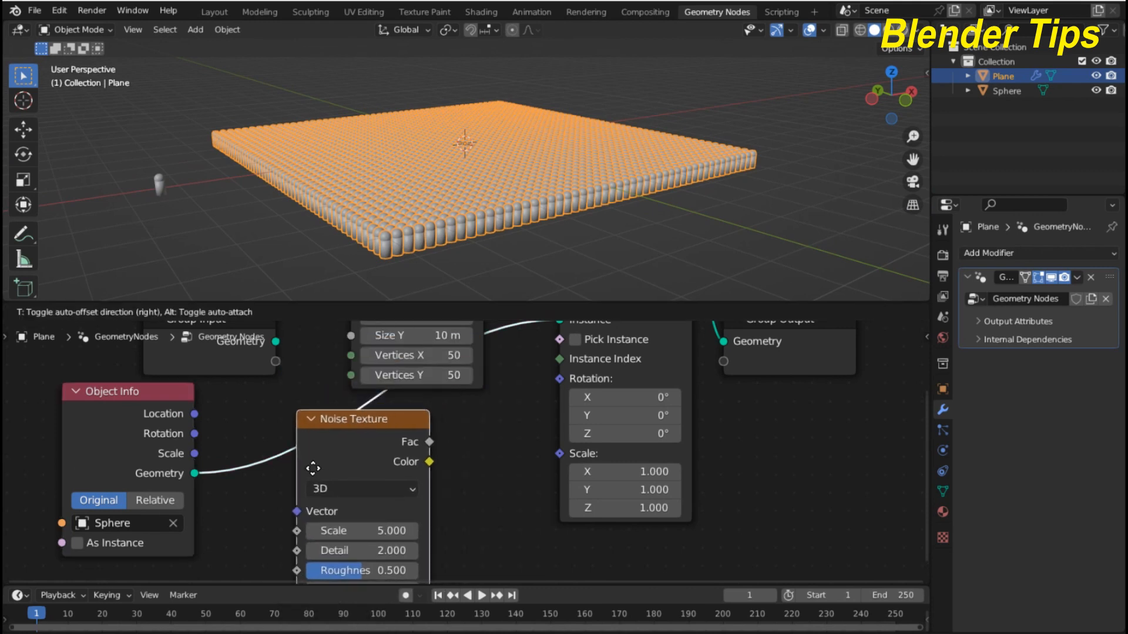
left_click(339, 499)
middle_click_drag(514, 431, 639, 344)
left_click_drag(511, 381, 409, 415)
- Add a Color Ramp node next to the Noise Texture node
key("shift+a")
left_click(565, 353)
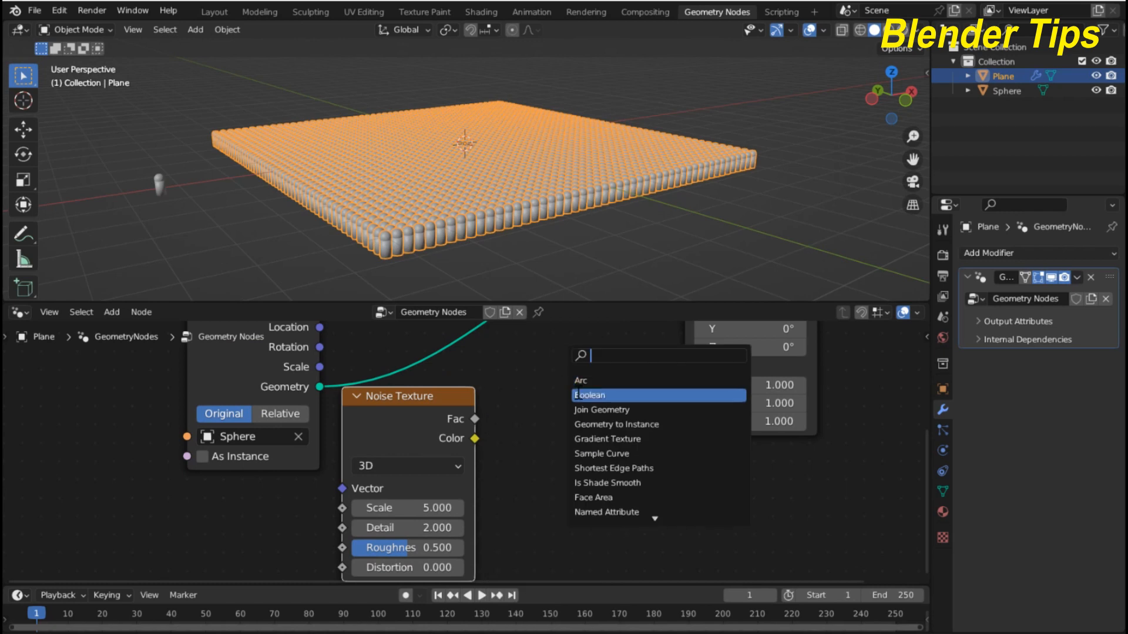
type("co")
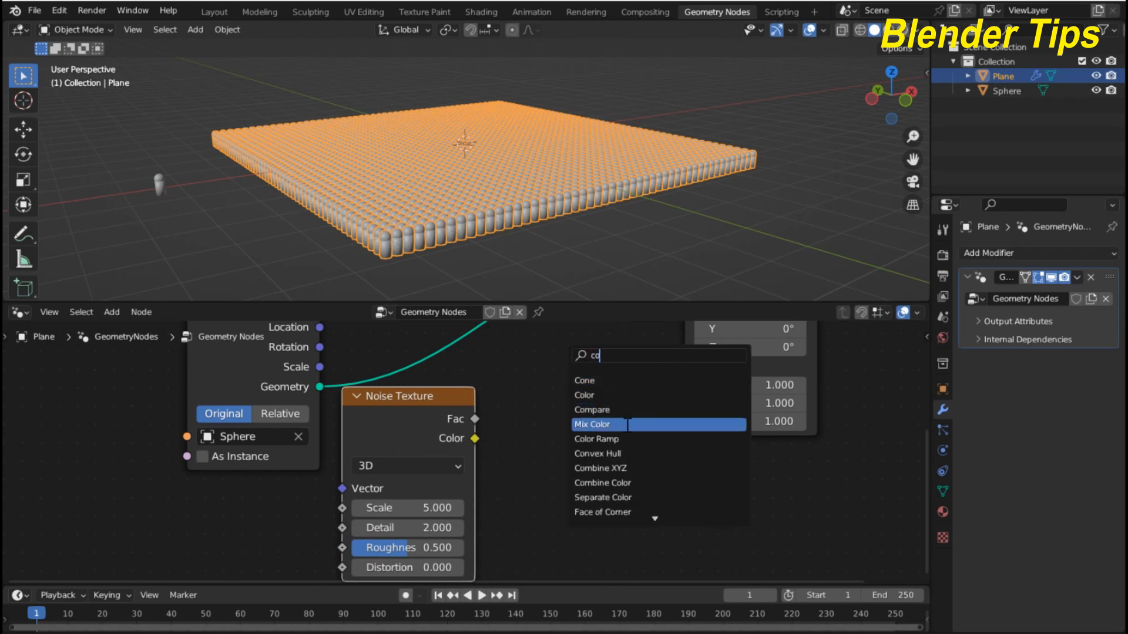
left_click(624, 439)
left_click(605, 435)
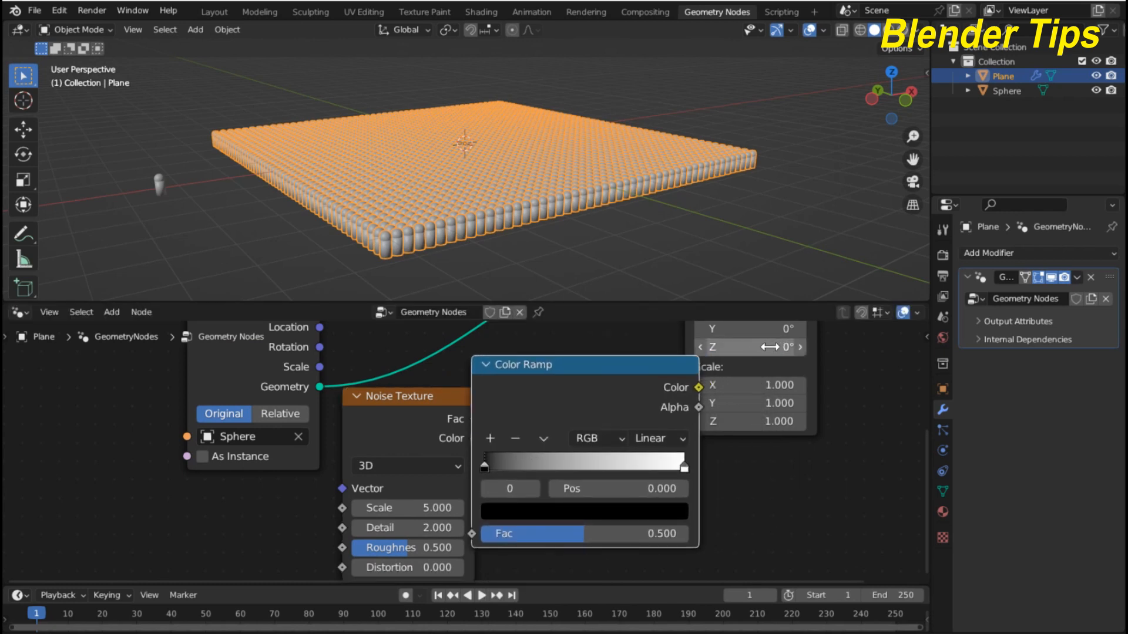
- Space out the nodes and link Noise Texture Fac to the Color Ramp's Fac and its Color to Instance on Points' Scale
left_click_drag(765, 365, 850, 377)
left_click_drag(612, 380, 648, 385)
left_click_drag(749, 394, 761, 380)
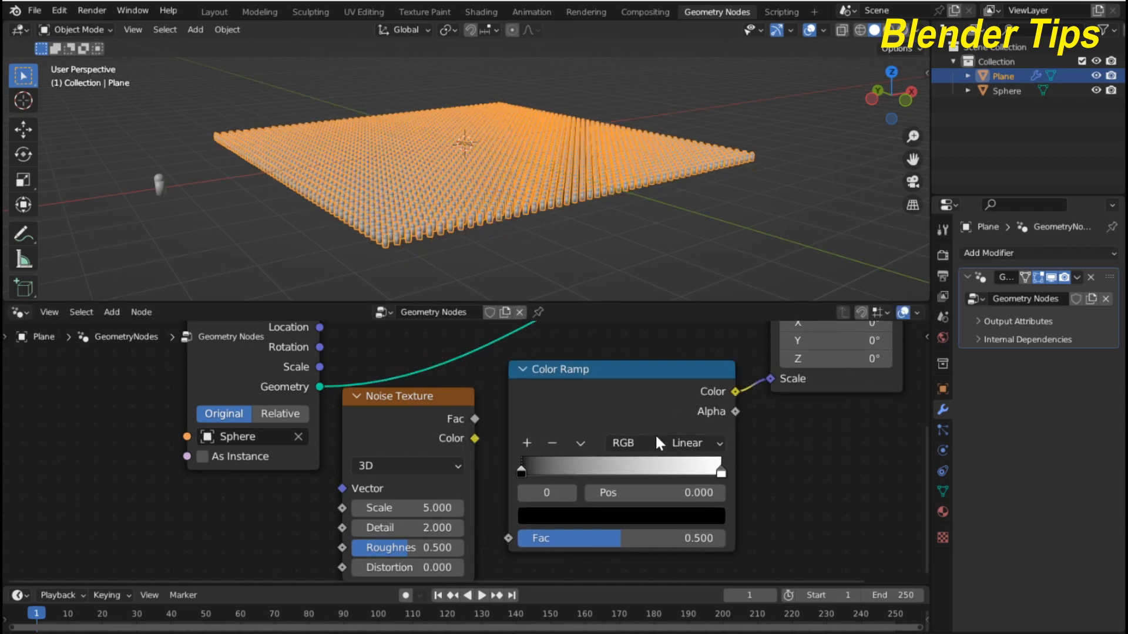
left_click_drag(492, 509, 507, 536)
- Examine the noise-driven size variation of the instances from several angles
scroll(516, 215, "up", 4)
middle_click_drag(517, 214, 607, 256)
scroll(591, 216, "down", 4)
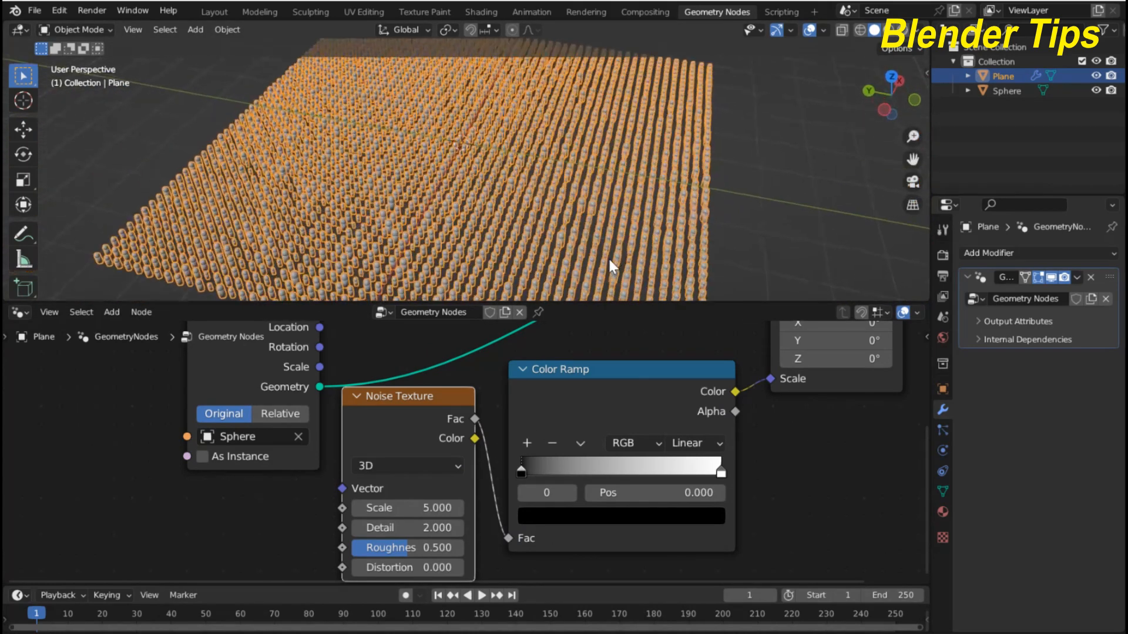
scroll(564, 220, "up", 6)
scroll(563, 220, "down", 7)
middle_click_drag(566, 206, 436, 143)
scroll(510, 149, "up", 6)
scroll(521, 148, "down", 4)
scroll(534, 170, "down", 3)
scroll(443, 129, "down", 2)
- Set the Noise Texture's dimensions to 4D and inspect the instances
left_click(450, 467)
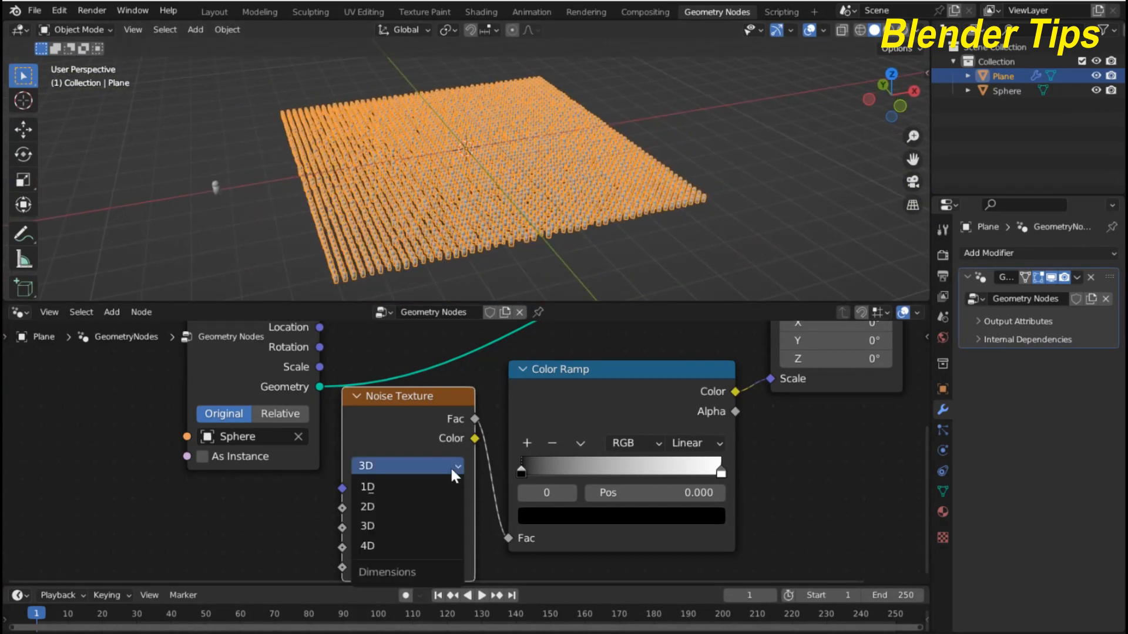
left_click(410, 548)
scroll(480, 271, "up", 3)
middle_click_drag(480, 271, 503, 226)
scroll(492, 201, "down", 2)
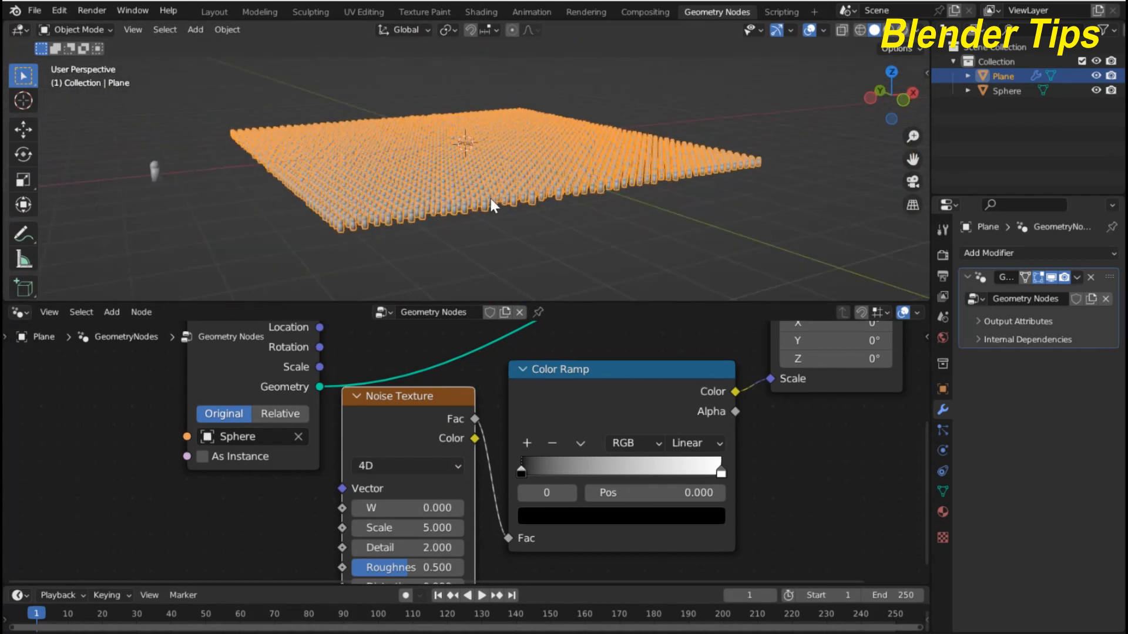
key("KP_7")
scroll(467, 144, "up", 3)
middle_click_drag(426, 157, 661, 155, "shift")
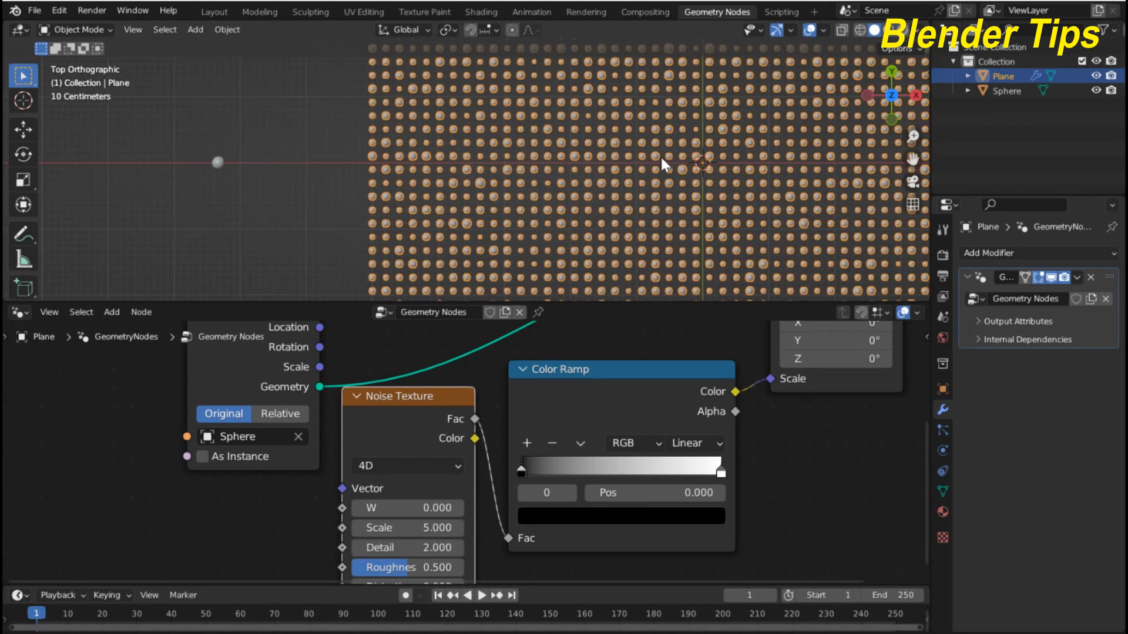
- Move the source Sphere object along the global X axis, closer to the instance grid
scroll(393, 173, "up", 3)
middle_click_drag(394, 174, 561, 175, "shift")
left_click(194, 156)
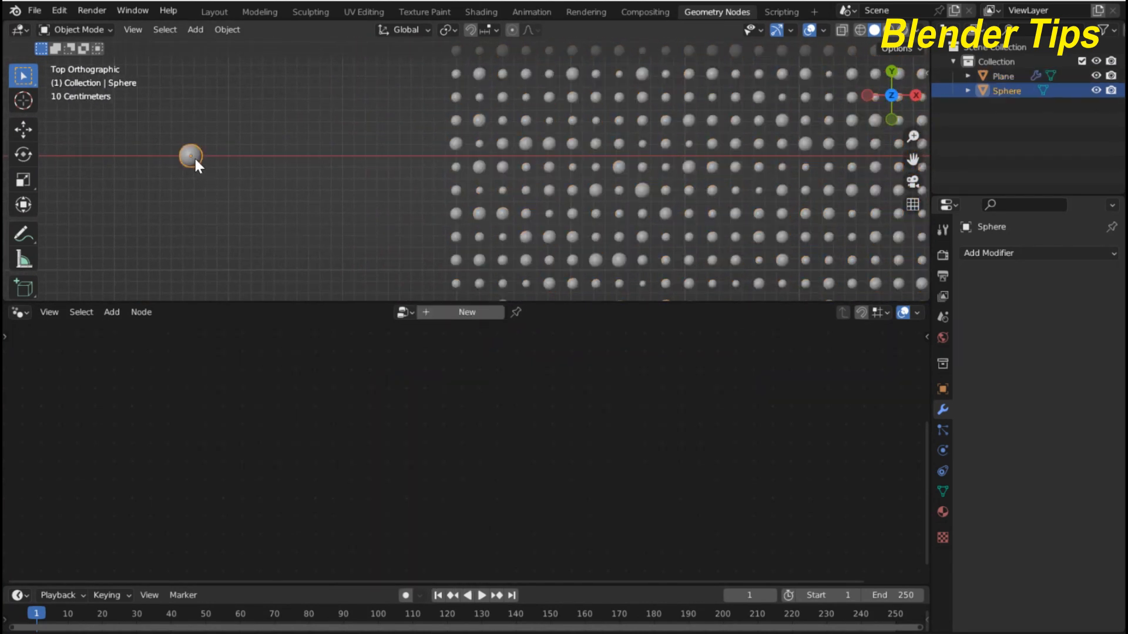
key("g")
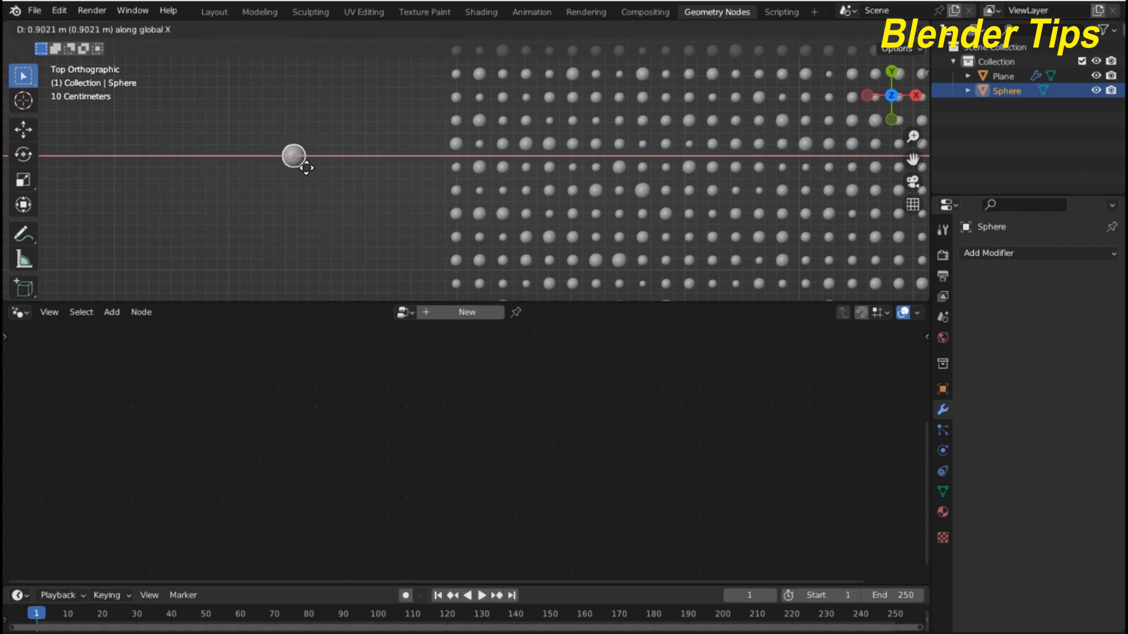
left_click(333, 158)
- Scale the source Sphere object up slightly and apply its scale
scroll(405, 168, "up", 3)
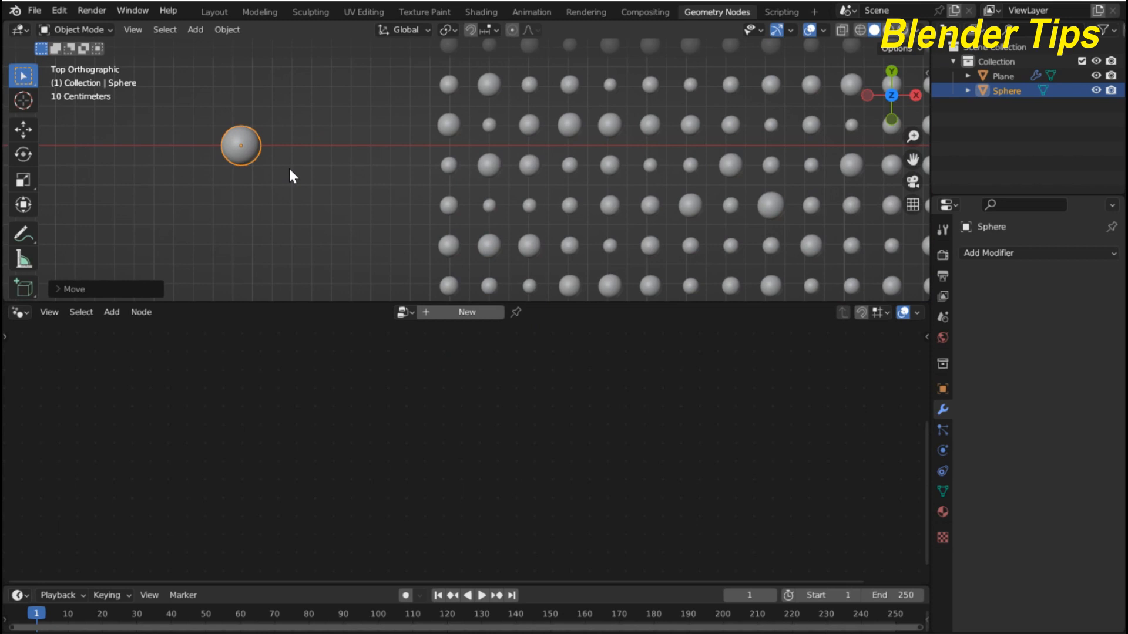
key("s")
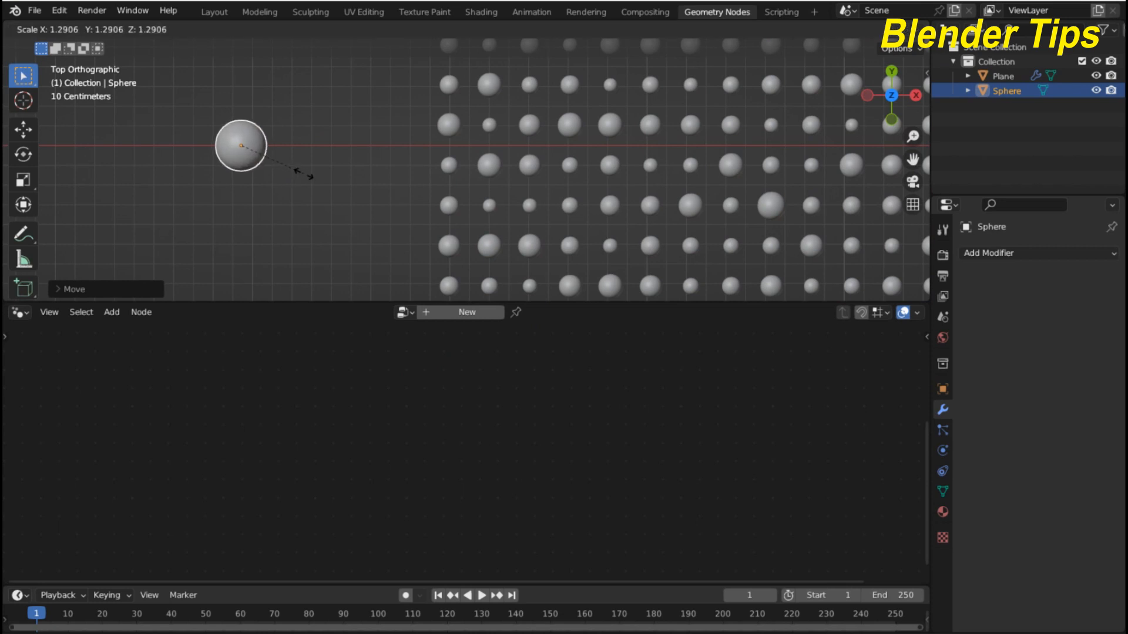
left_click(297, 172)
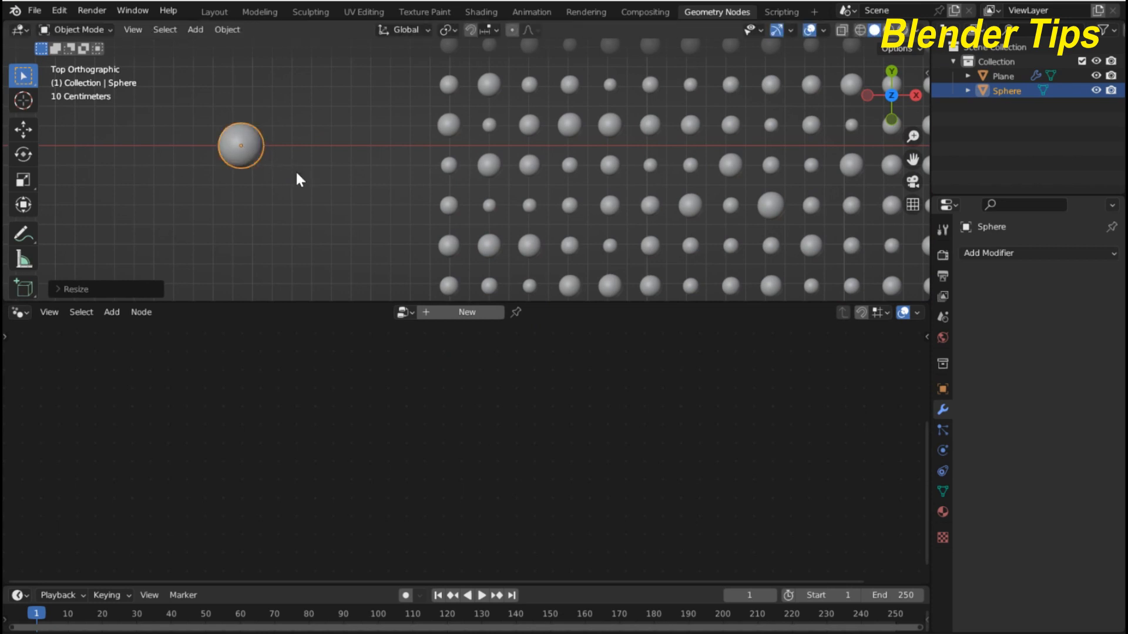
key("ctrl+a")
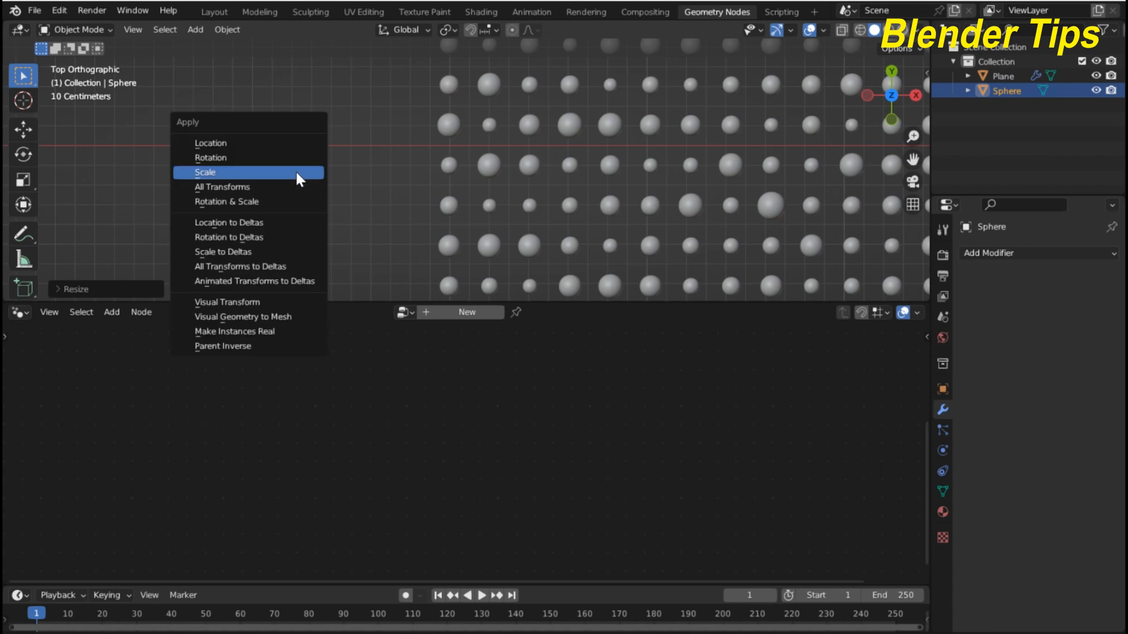
left_click(296, 173)
- Display the instanced plane in Material Preview shading and clear the selection
middle_click_drag(364, 176, 474, 191)
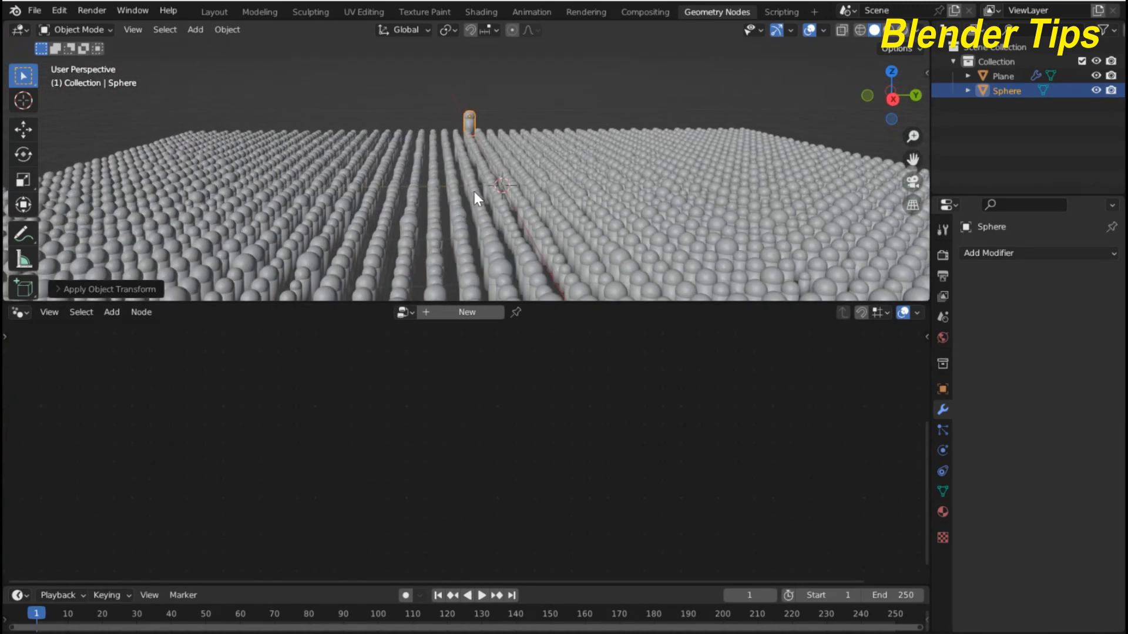
left_click(431, 256)
scroll(429, 262, "down", 8)
middle_click_drag(406, 153, 468, 121)
scroll(477, 163, "up", 4)
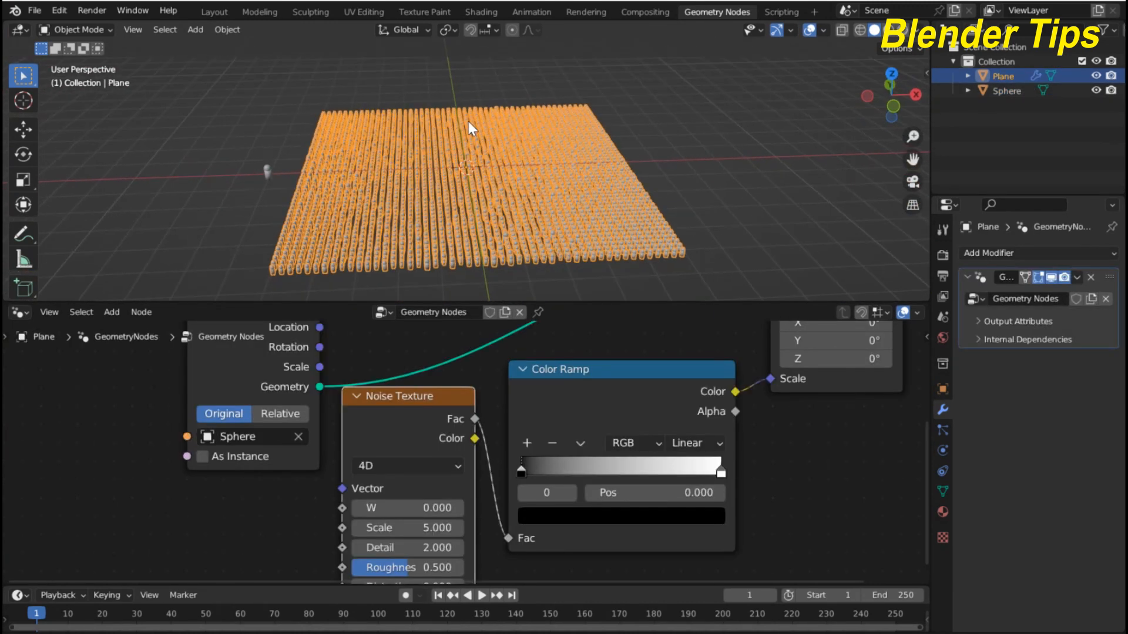
left_click(891, 33)
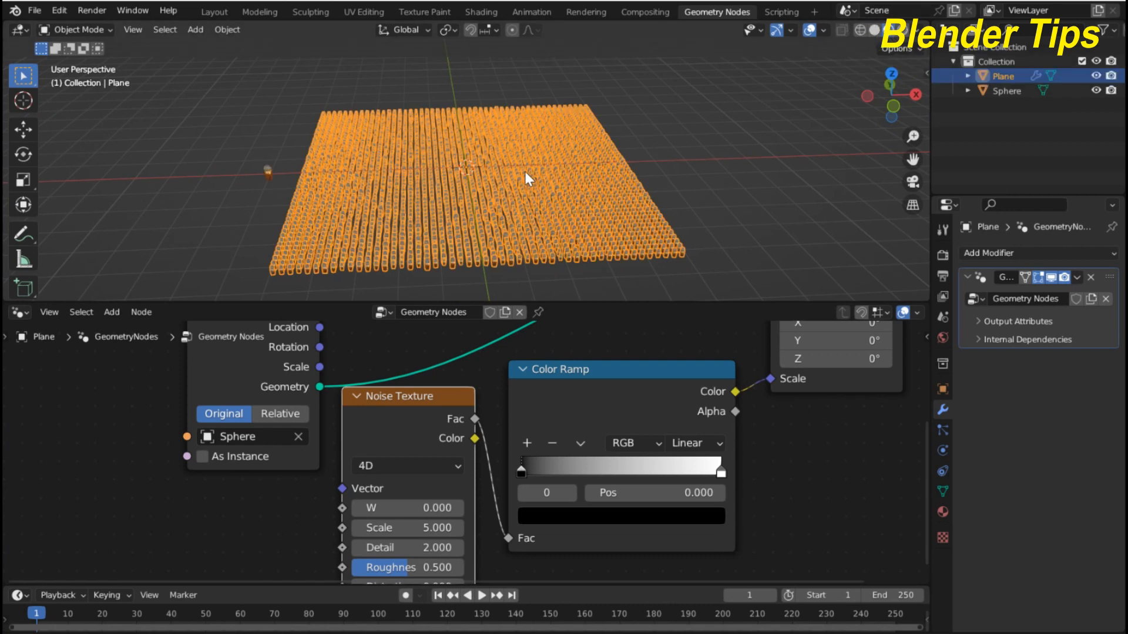
scroll(533, 170, "up", 2)
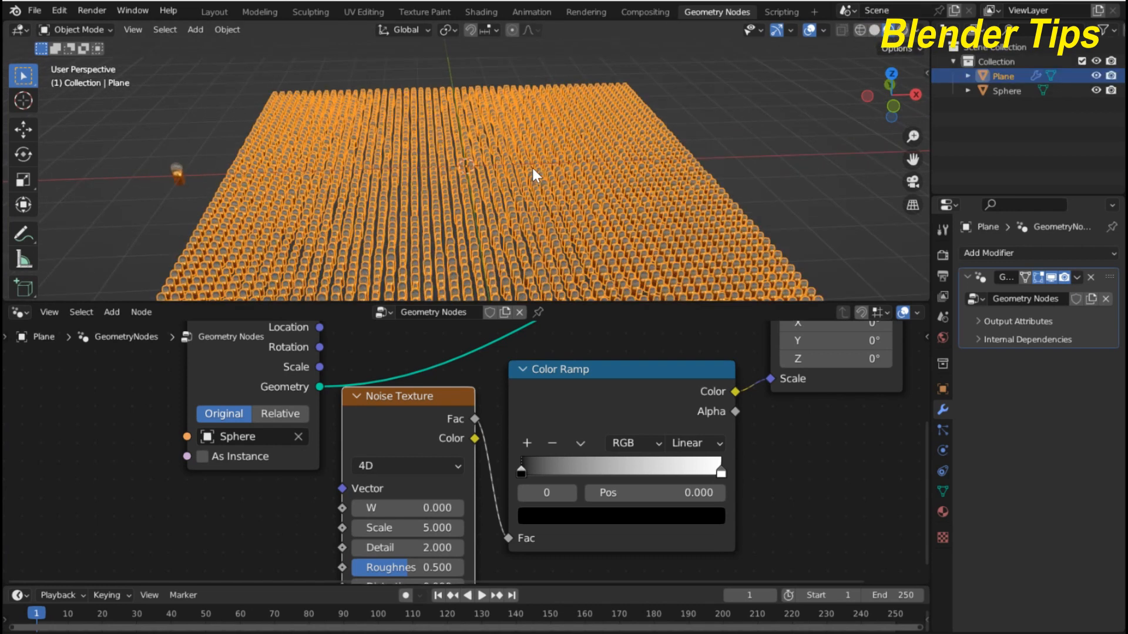
left_click(716, 112)
scroll(530, 172, "up", 3)
scroll(530, 170, "down", 2)
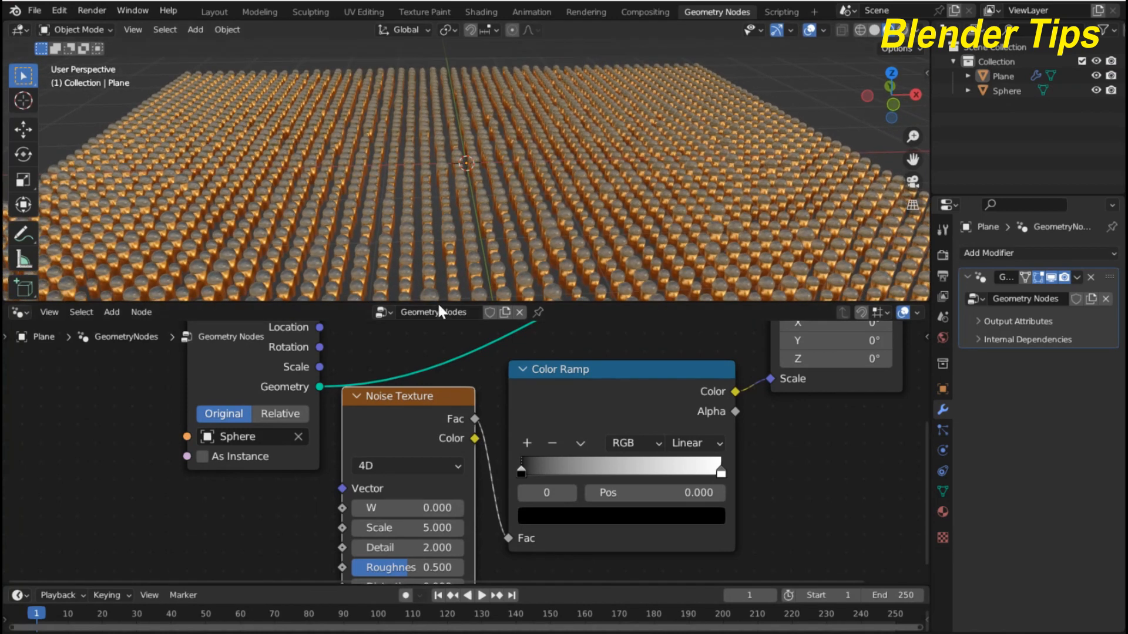
- Enlarge the 3D viewport and examine the shaded cylinder instances up close
left_click_drag(437, 302, 438, 445)
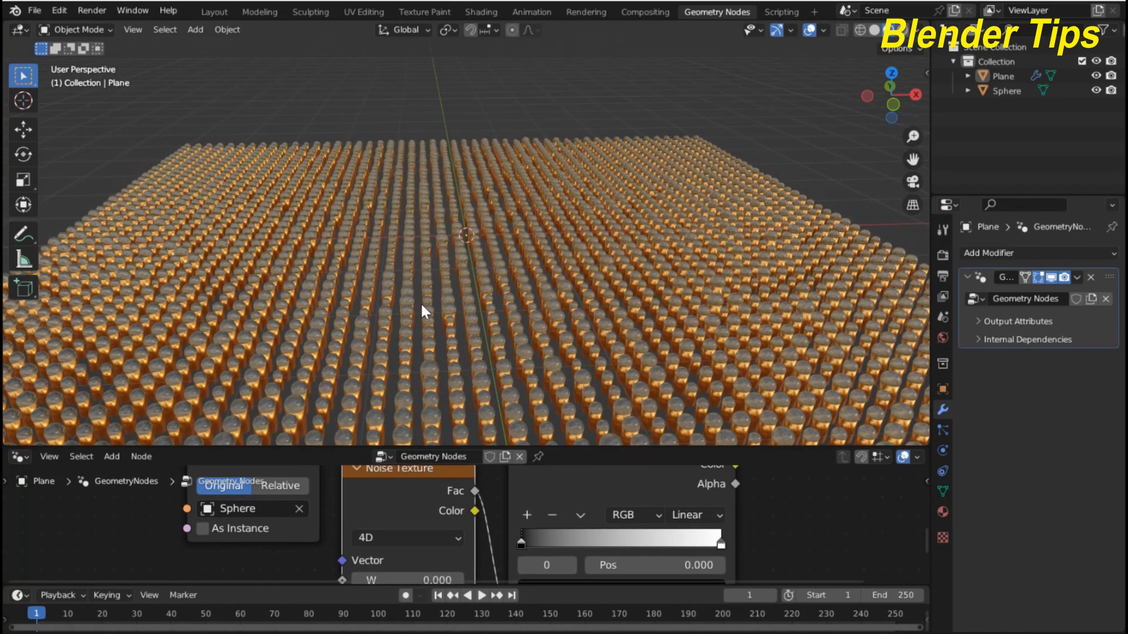
middle_click_drag(421, 302, 552, 239)
scroll(529, 227, "up", 5)
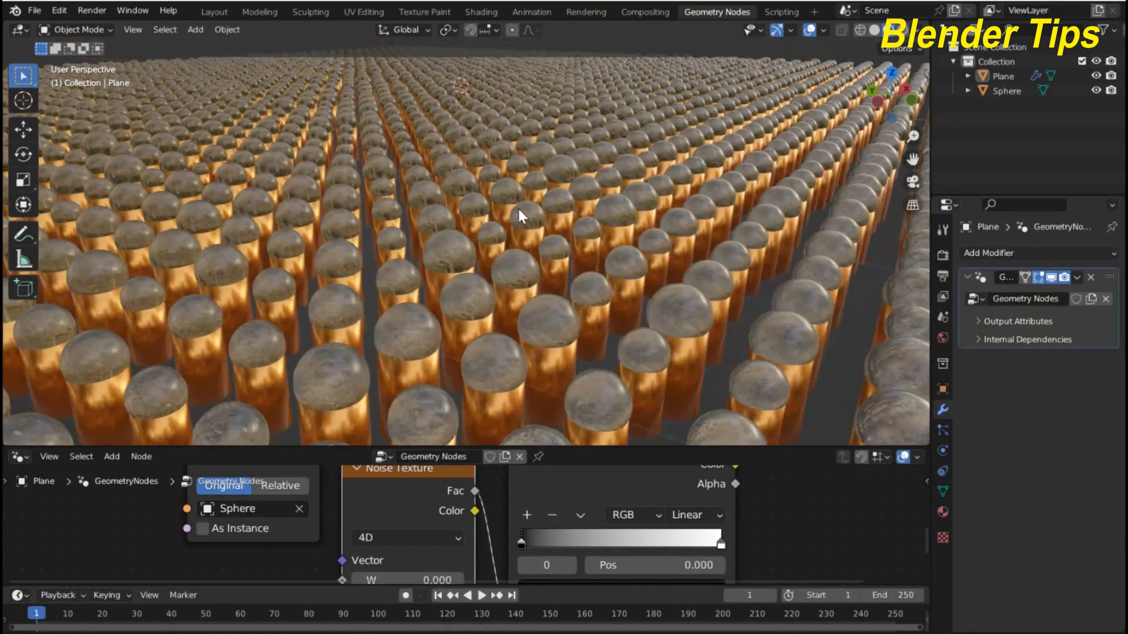
scroll(519, 209, "down", 3)
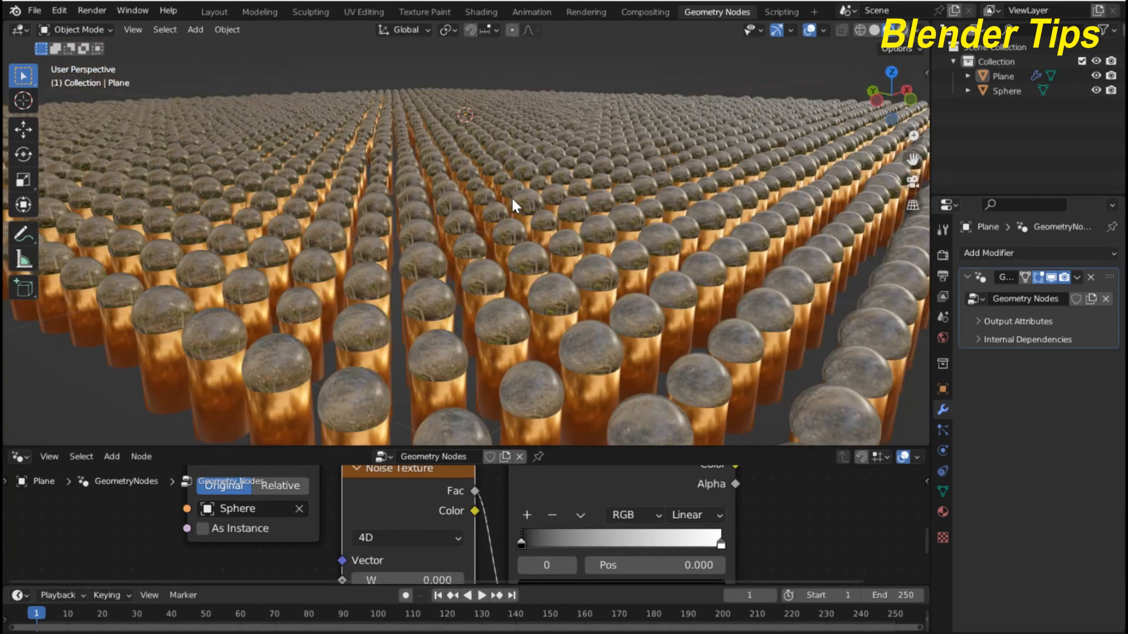
scroll(512, 199, "up", 1)
- Try a different W value on the Noise Texture node to test its effect on the instances
middle_click_drag(349, 520, 315, 484)
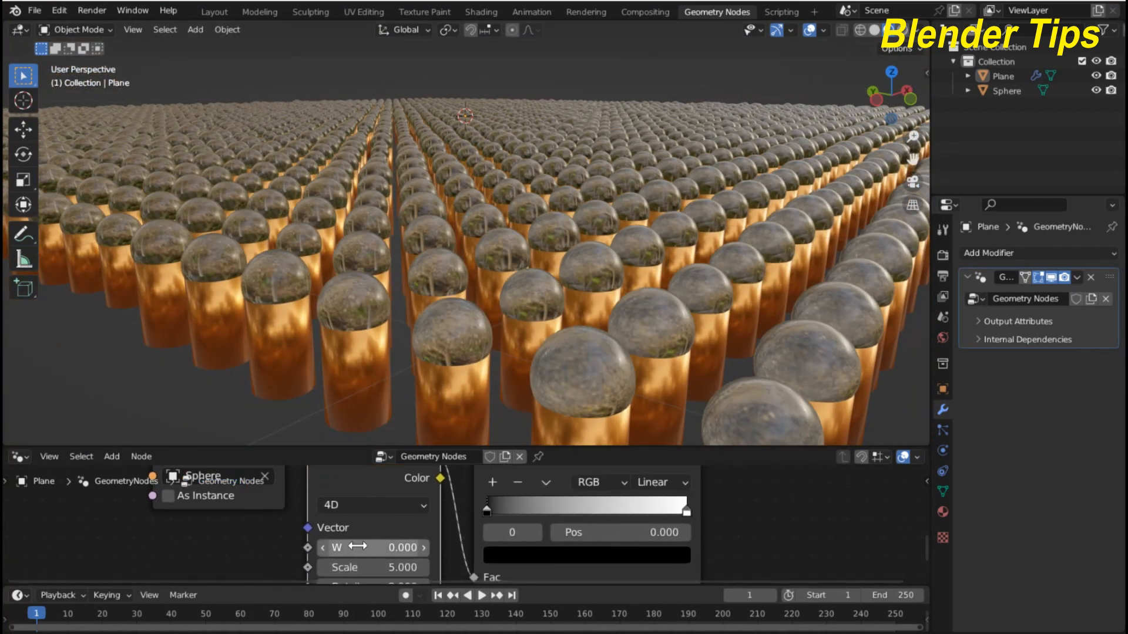
middle_click_drag(346, 548, 336, 537)
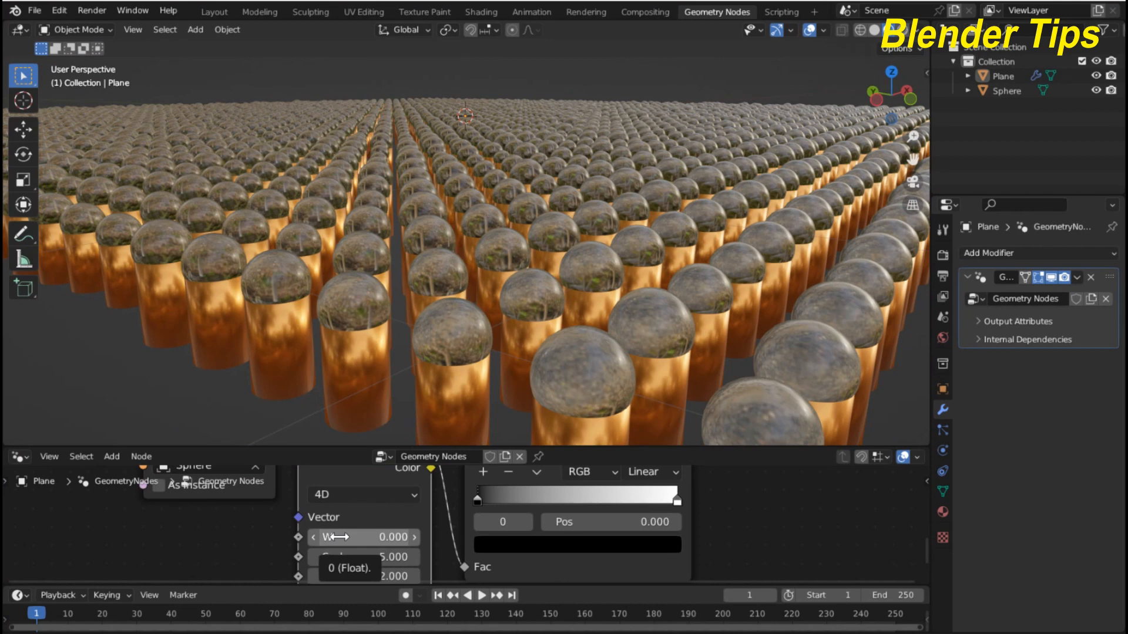
left_click_drag(364, 537, 456, 536)
key("ctrl+z")
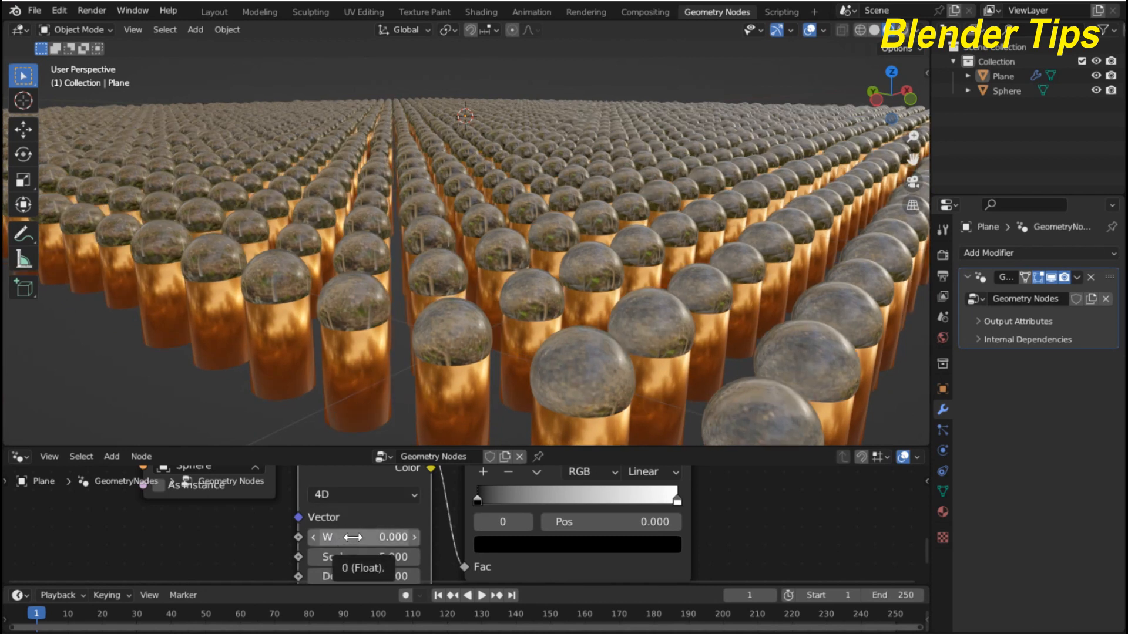
- Keyframe the Noise Texture's W at 0 on frame 1 and at 3 on frame 250
key("i")
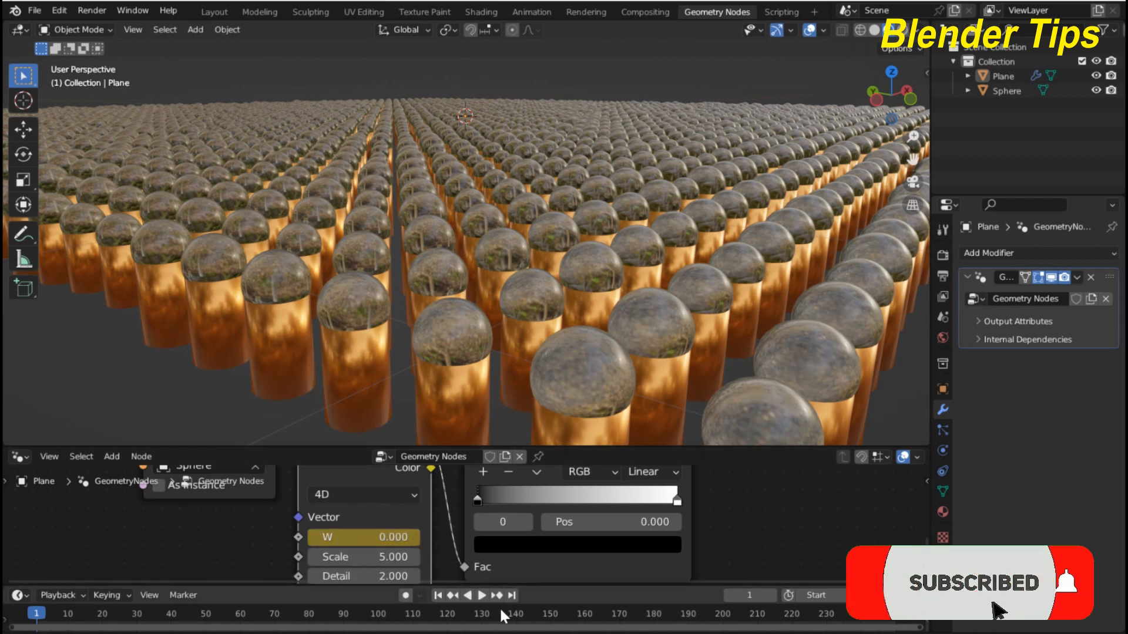
left_click(511, 595)
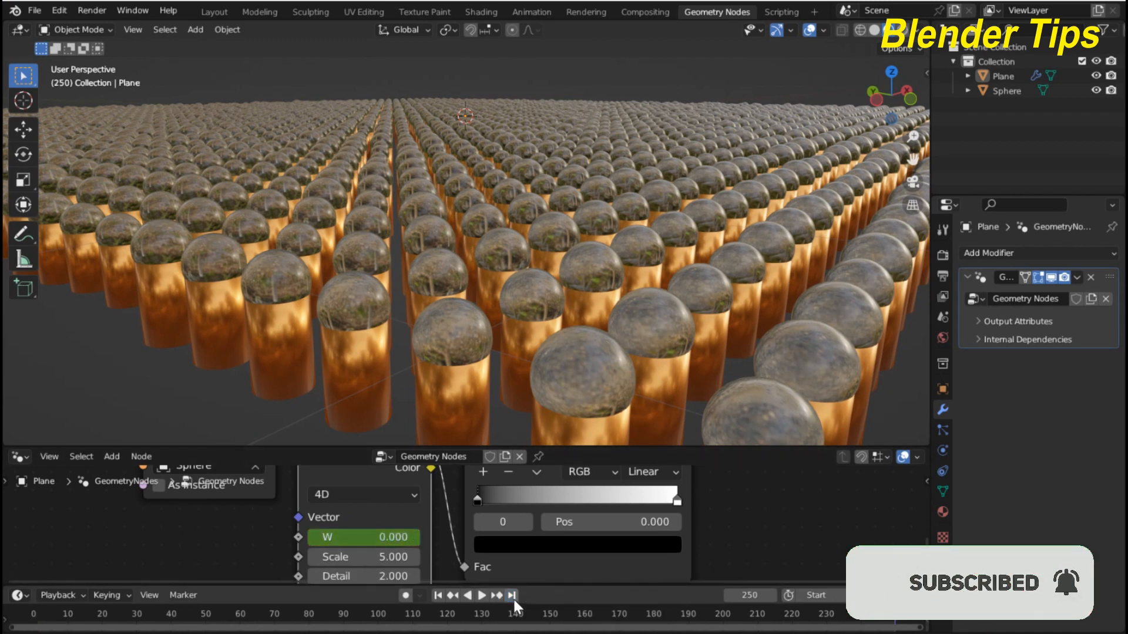
left_click(373, 538)
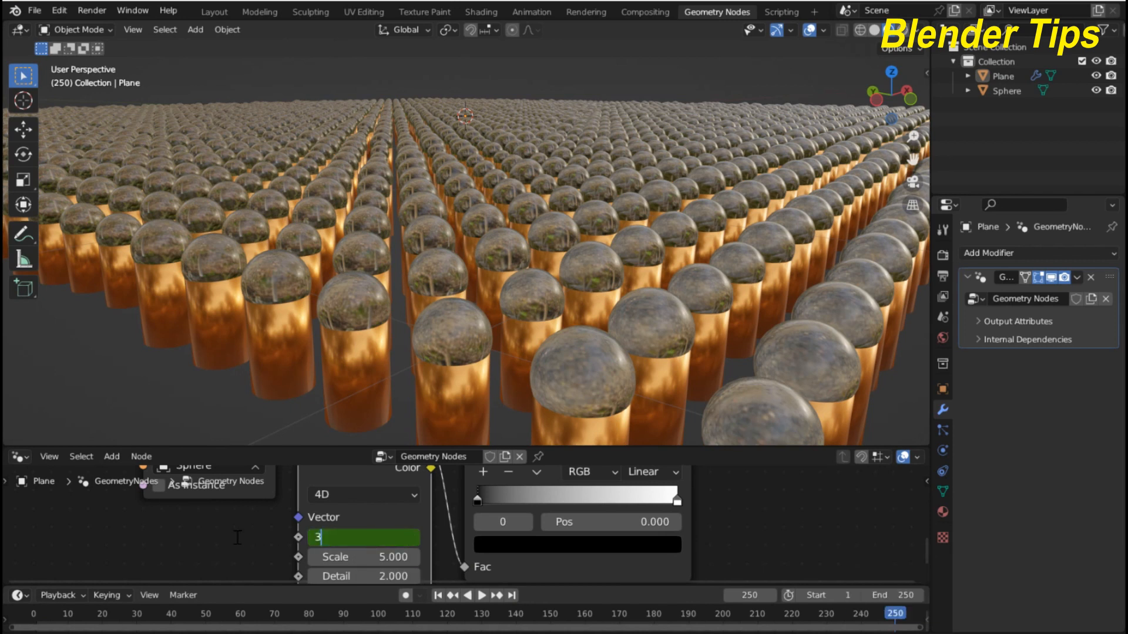
type("3")
key("Return")
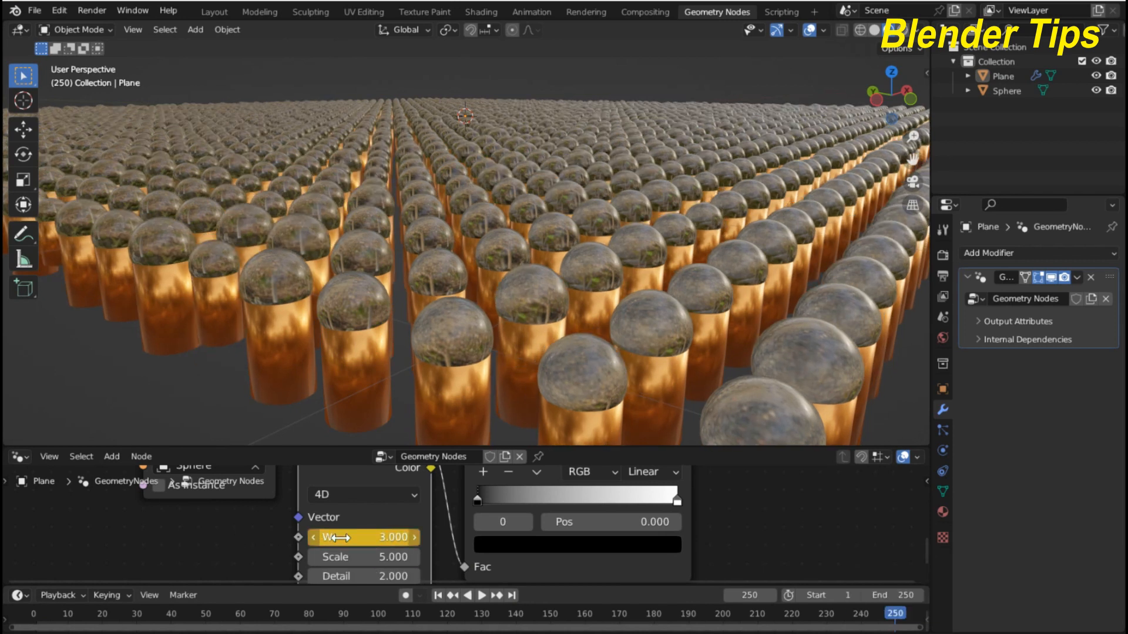
key("i")
- Return to frame 1, play the animation of the instances, and stop playback after viewing it near and far
left_click(437, 596)
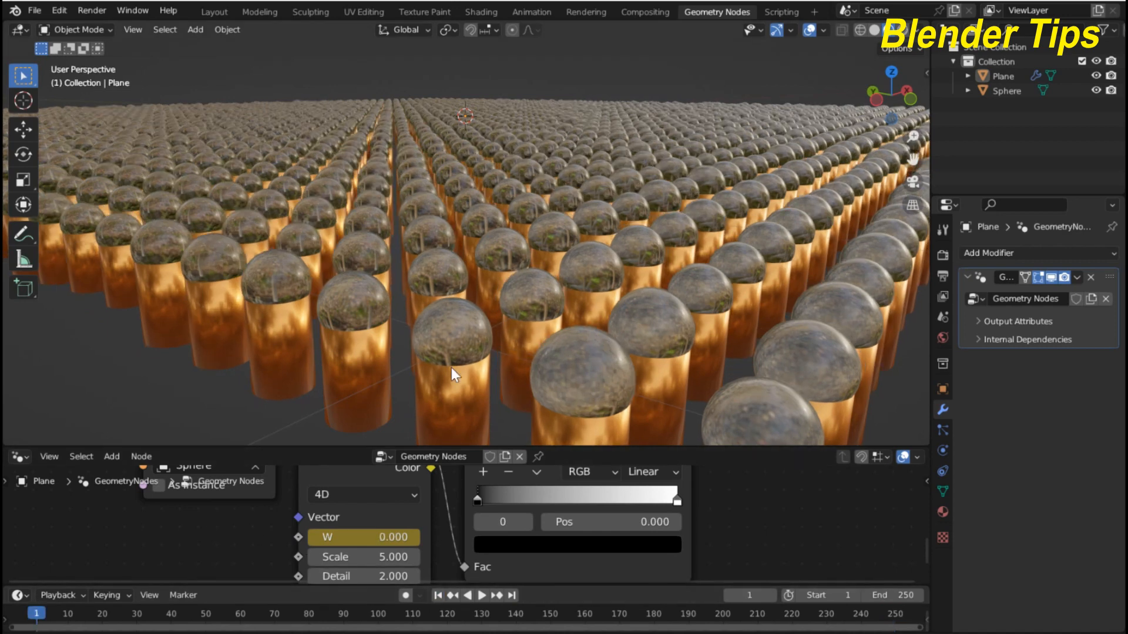
scroll(447, 291, "down", 10)
scroll(433, 287, "up", 5)
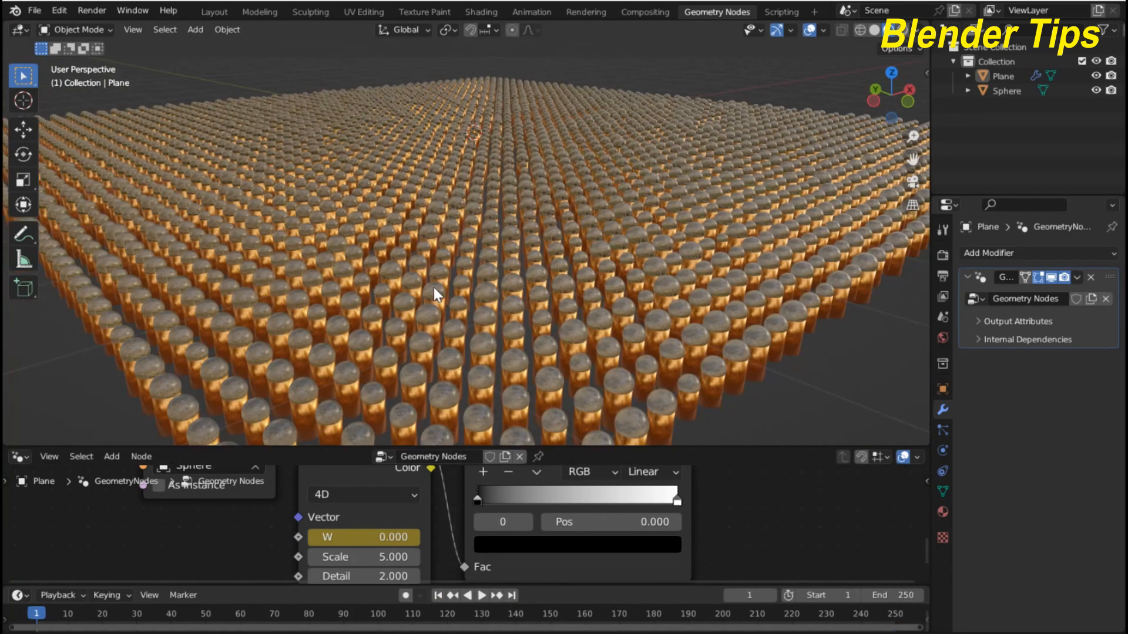
key("space")
scroll(452, 252, "up", 4)
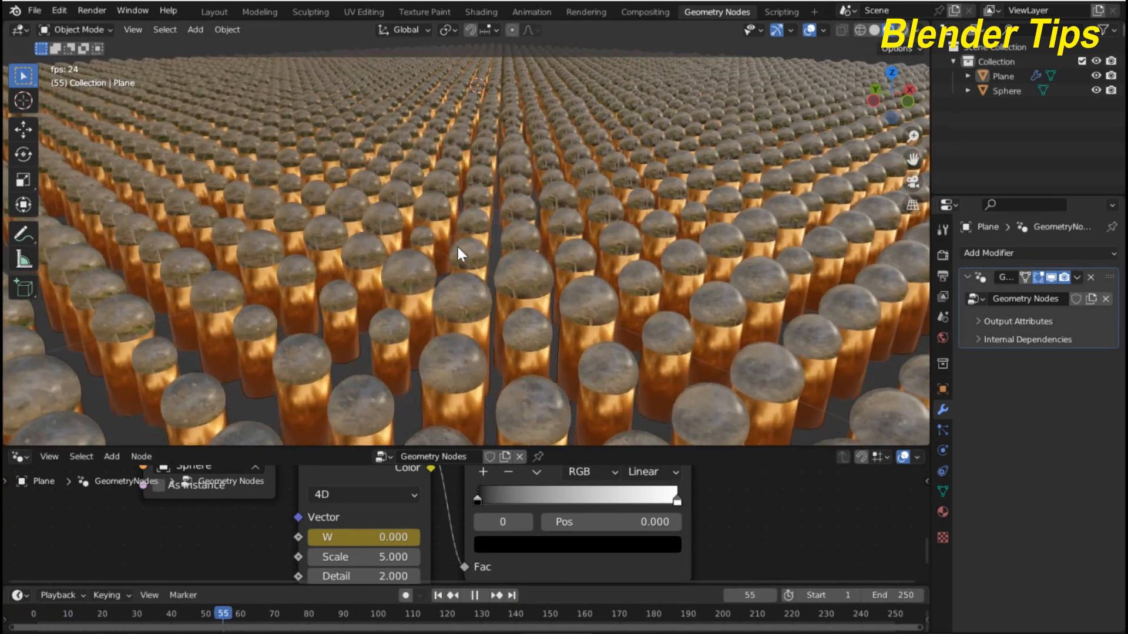
scroll(474, 216, "down", 5)
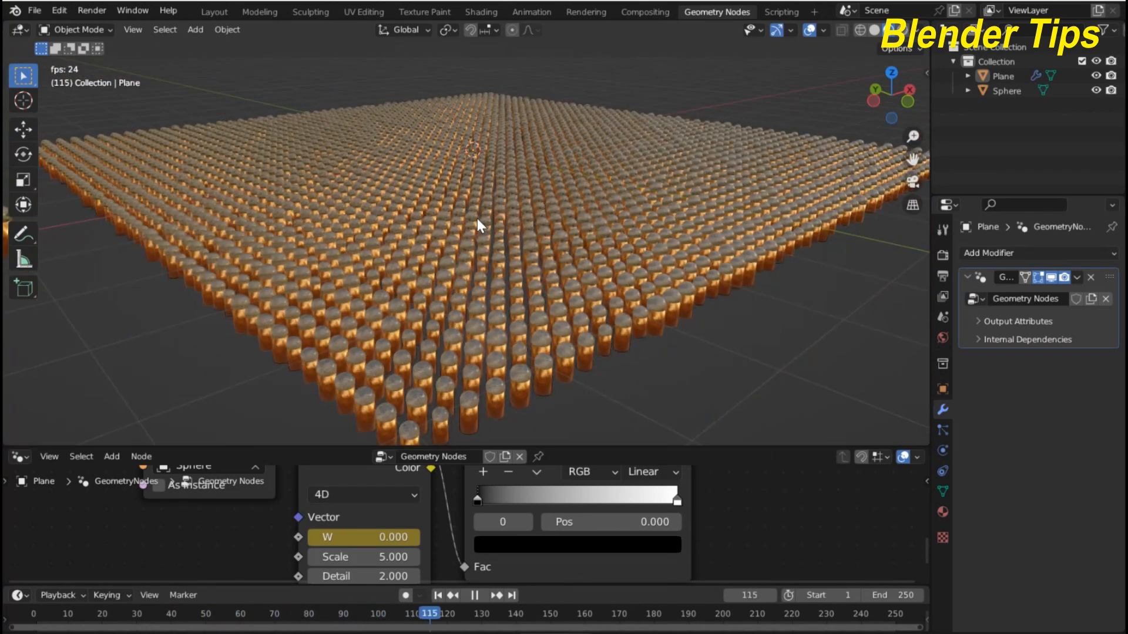
key("space")
- Set the Noise Texture's Scale to 6.2
middle_click_drag(477, 218, 478, 195)
middle_click_drag(327, 514, 290, 491)
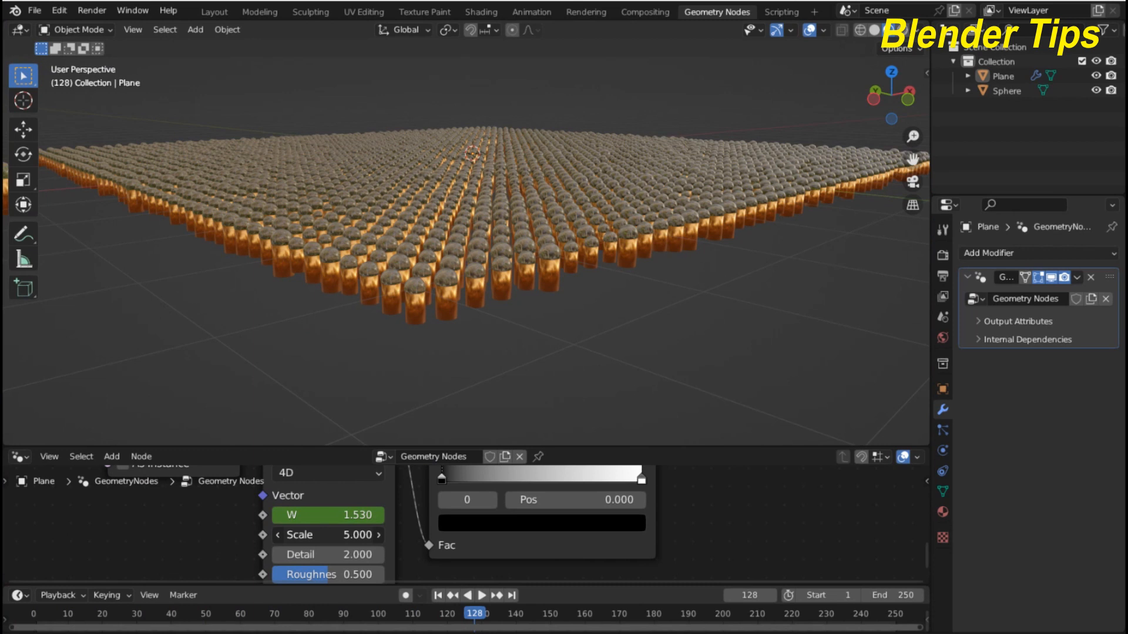
left_click_drag(329, 535, 399, 535)
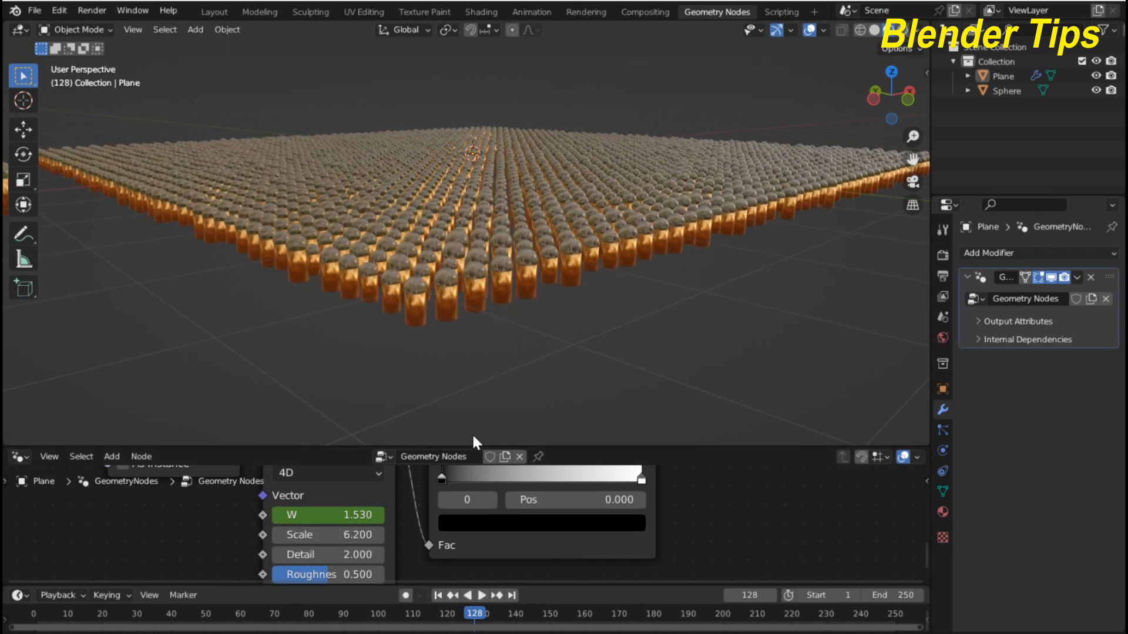
- Shift the Color Ramp's black stop inward and its white stop to position 0.905
scroll(455, 499, "down", 1)
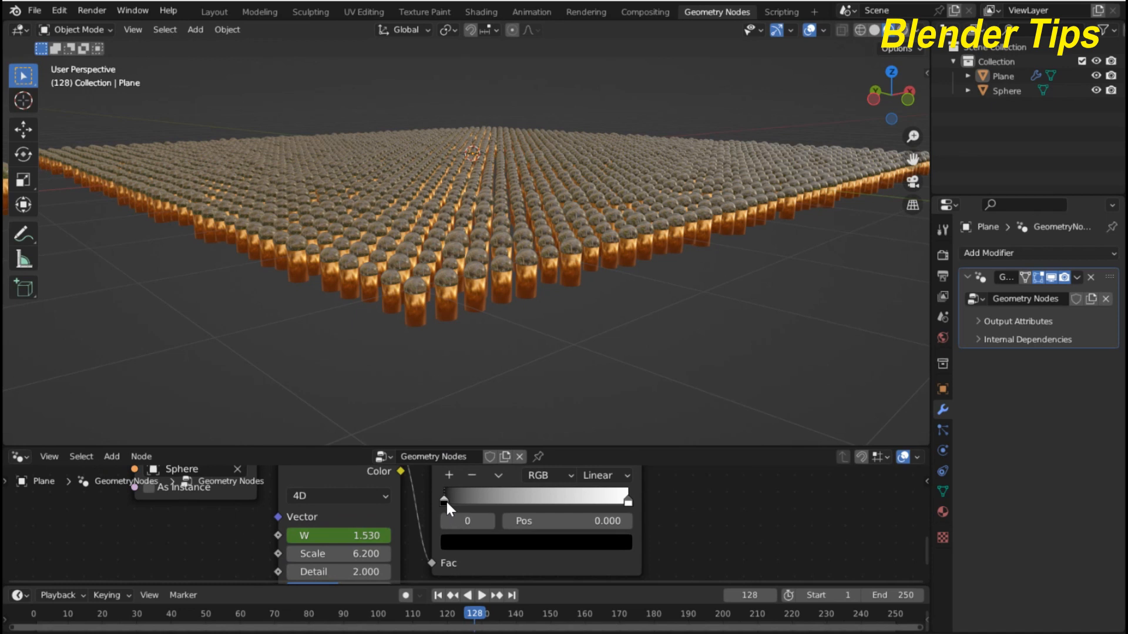
left_click_drag(446, 502, 482, 505)
left_click_drag(628, 502, 608, 506)
- Examine the stronger size contrast across the grid and play the animation from near and far viewpoints
middle_click_drag(539, 228, 593, 266)
scroll(556, 262, "up", 3)
scroll(523, 234, "down", 5)
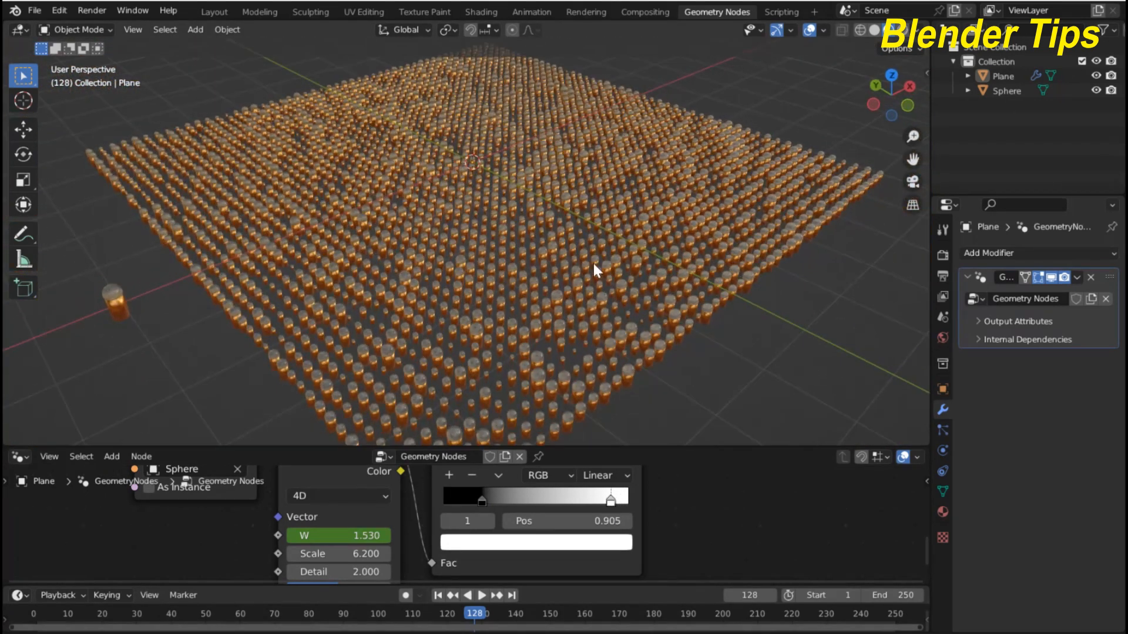
scroll(779, 302, "up", 6)
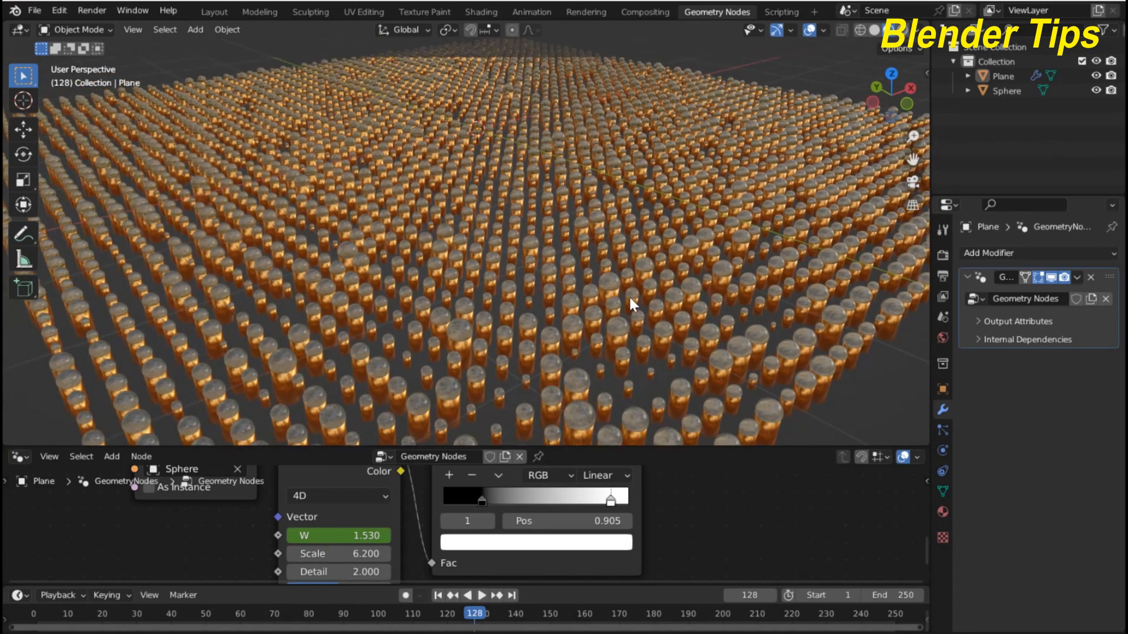
key("space")
scroll(534, 279, "down", 6)
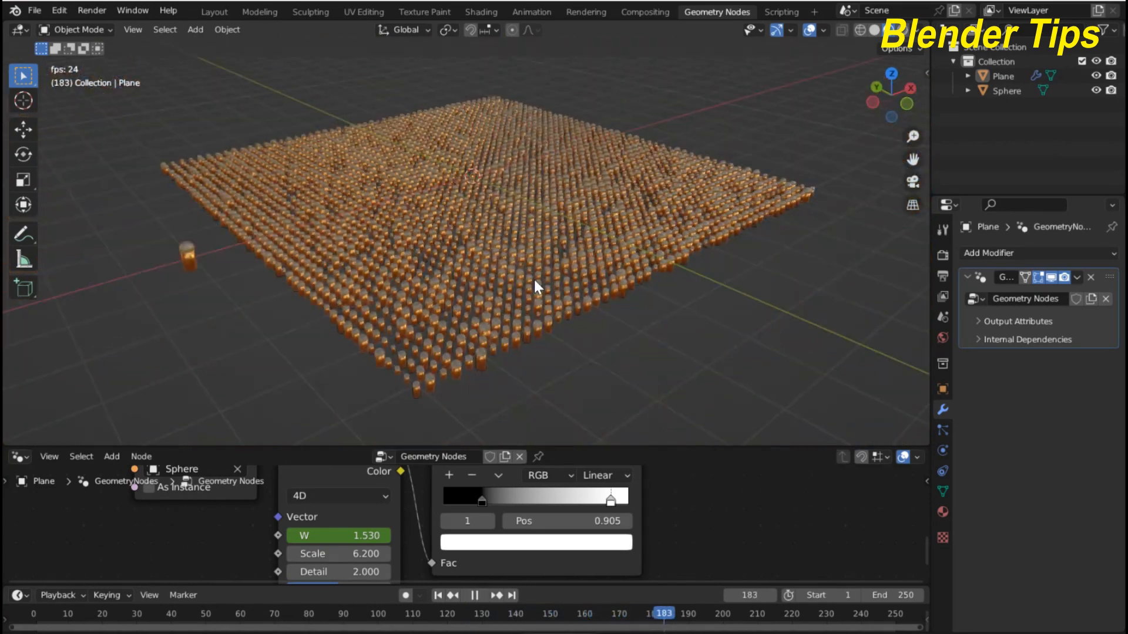
middle_click_drag(534, 279, 538, 266)
scroll(536, 260, "up", 8)
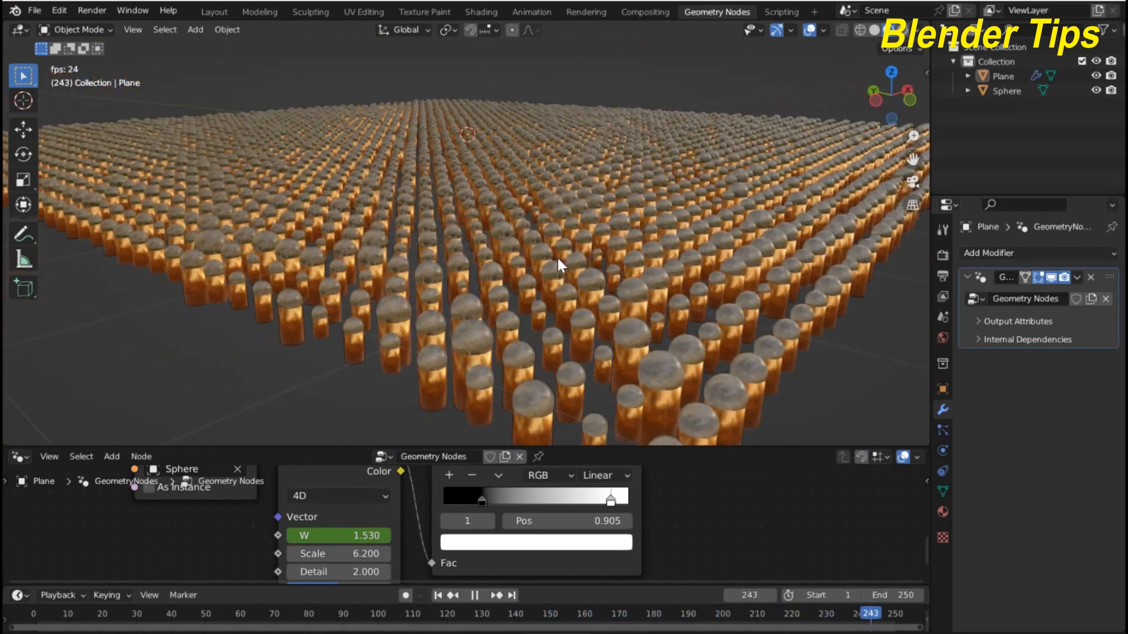
scroll(534, 249, "down", 6)
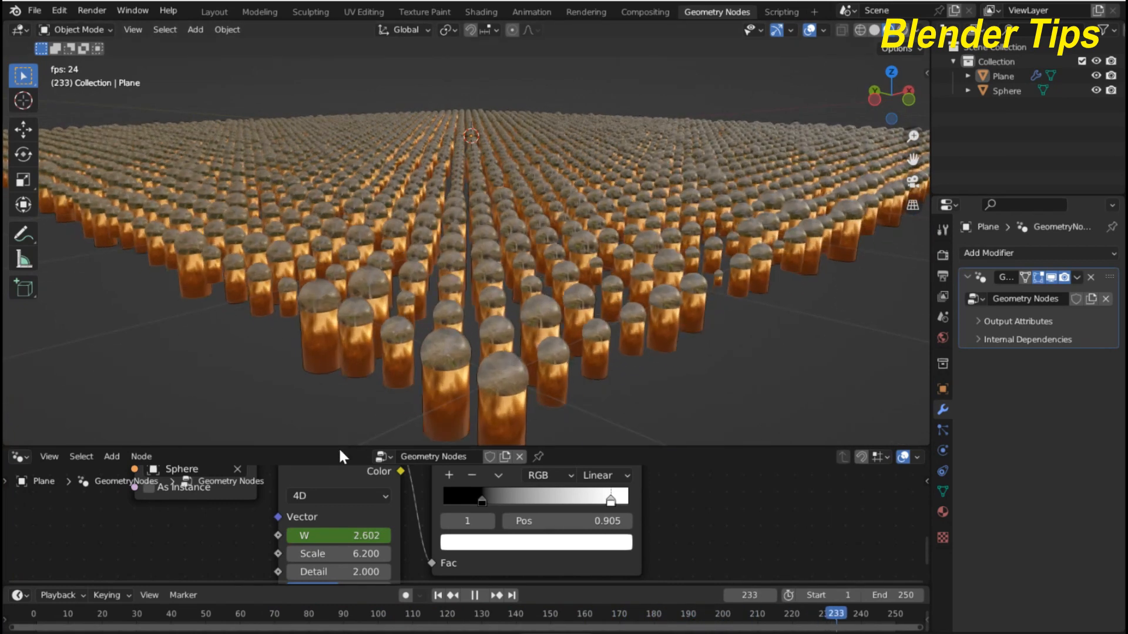
- Enlarge the node editor and bring the grid, Color Ramp and Instance on Points nodes into view
left_click_drag(338, 446, 330, 302)
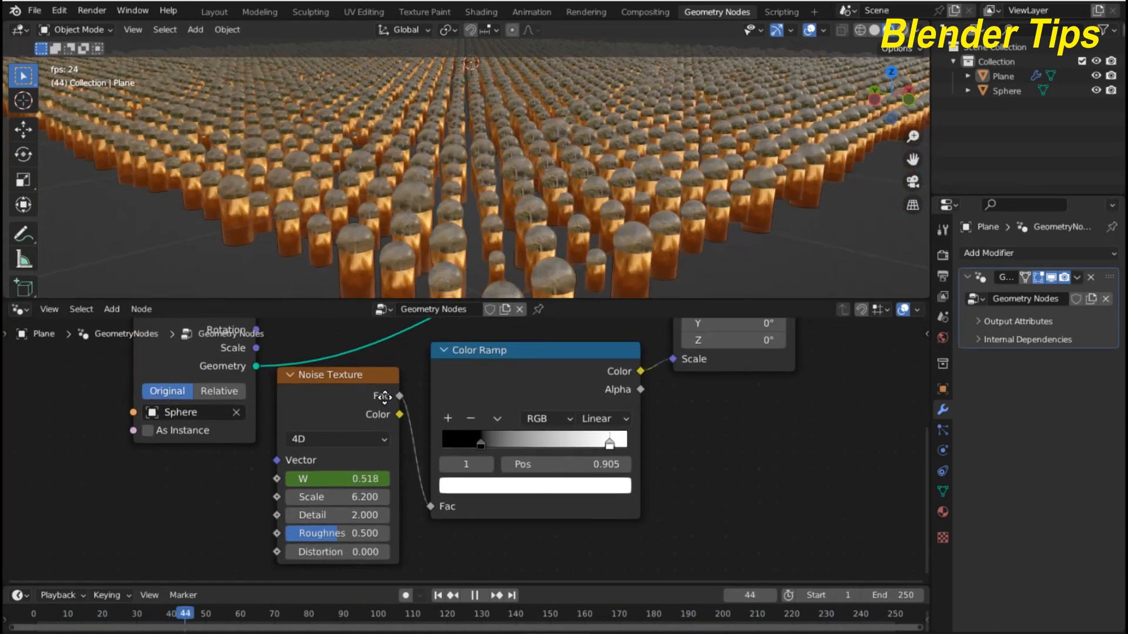
middle_click_drag(382, 397, 339, 462)
scroll(457, 442, "down", 1)
middle_click_drag(458, 441, 458, 480)
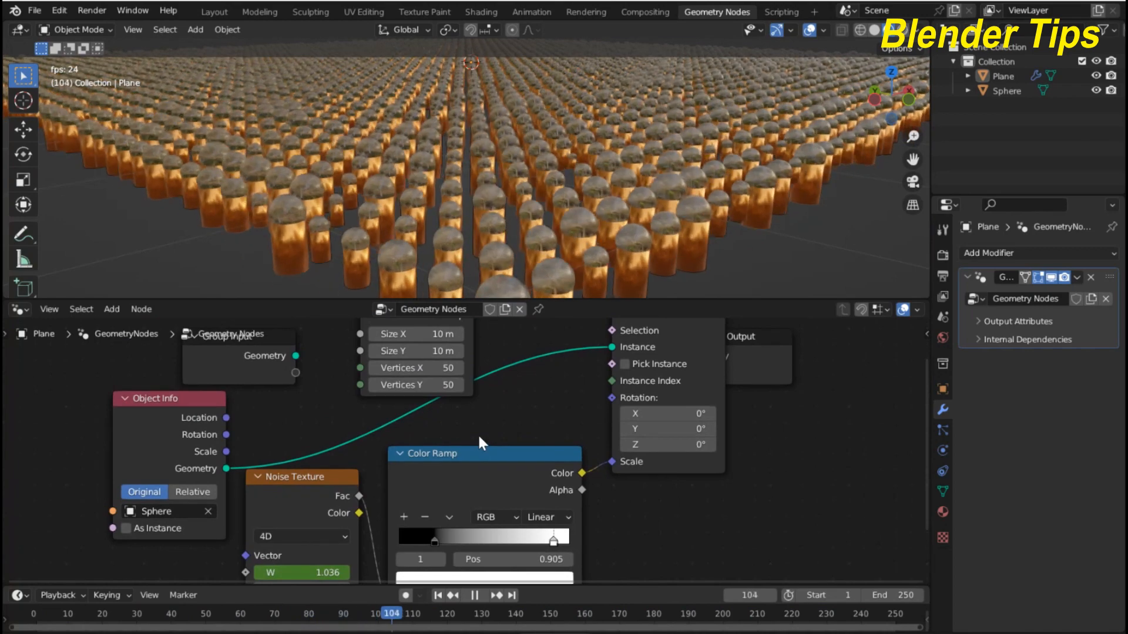